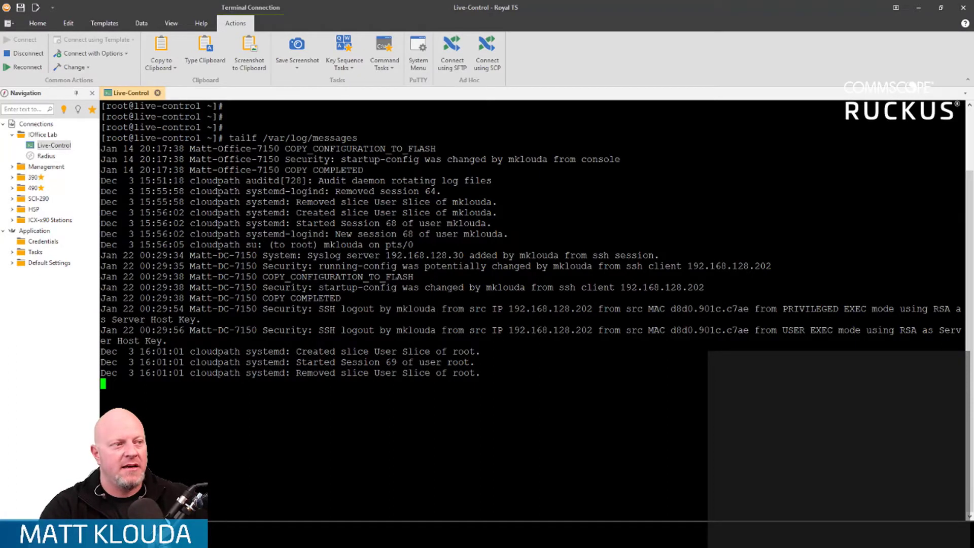
Step: Switch to the Unleashed dashboard in the browser and bring up Log Settings in the system section of Admin & Services
drag(230, 138, 366, 141)
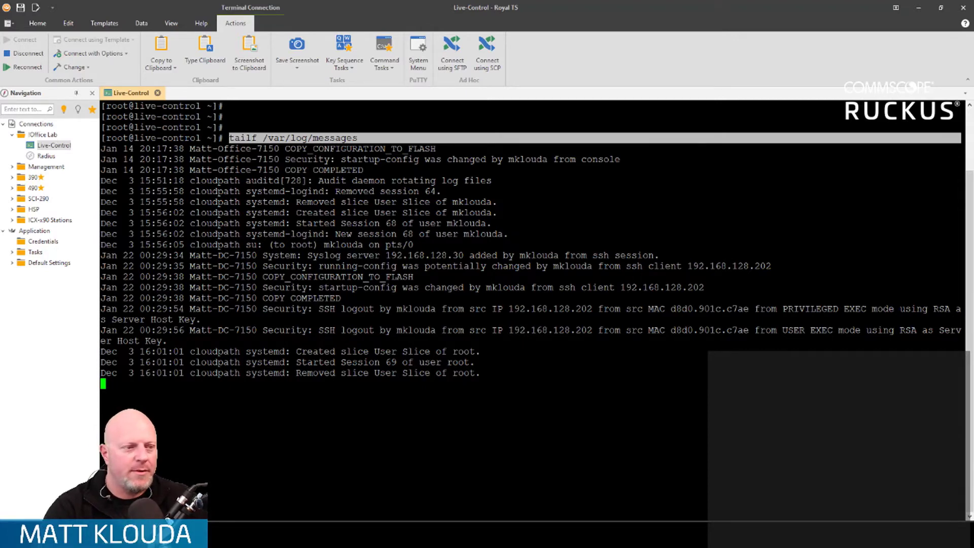
click(917, 9)
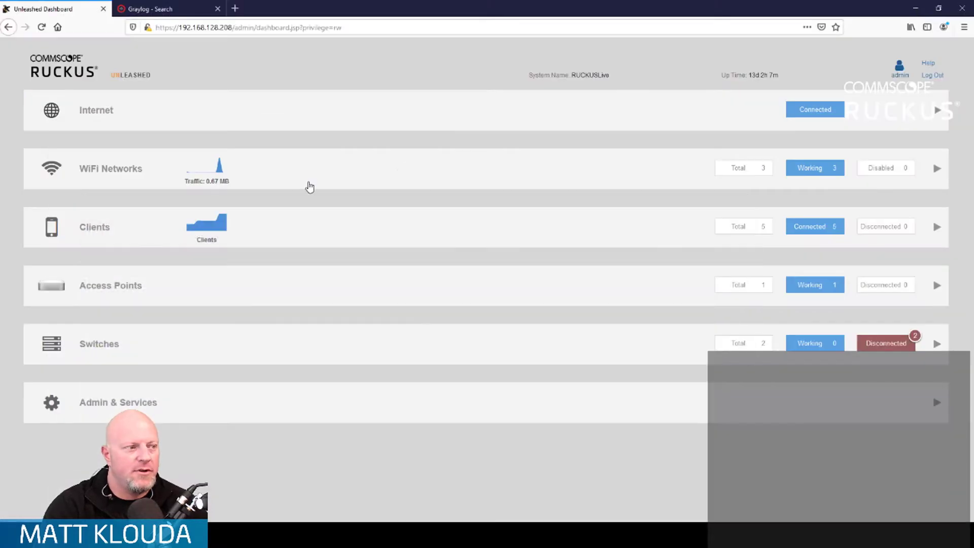
click(216, 411)
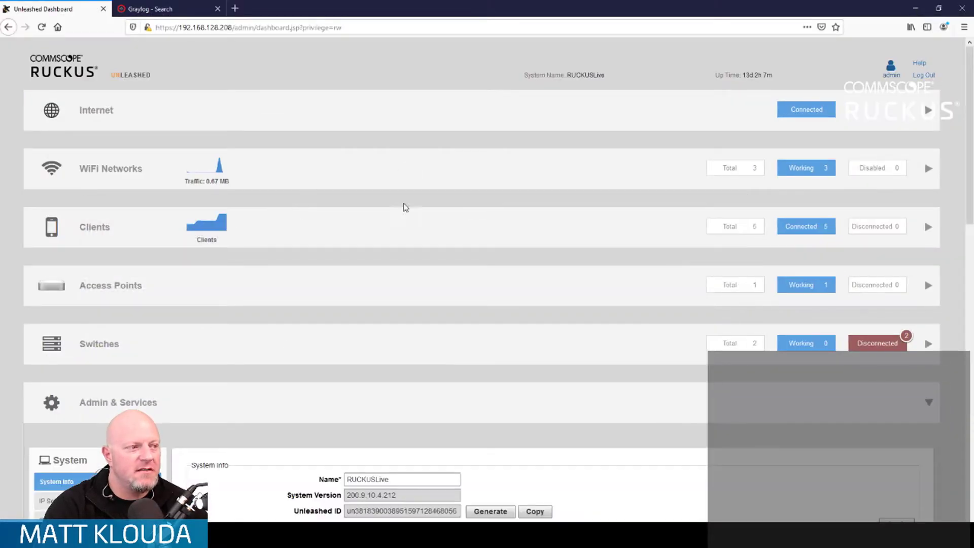
scroll(463, 319, down, 5)
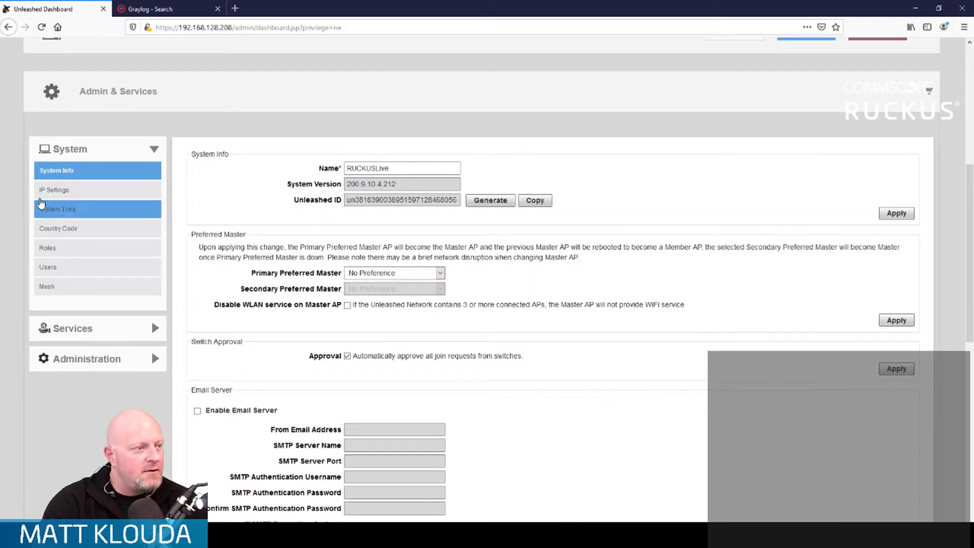
scroll(581, 273, down, 3)
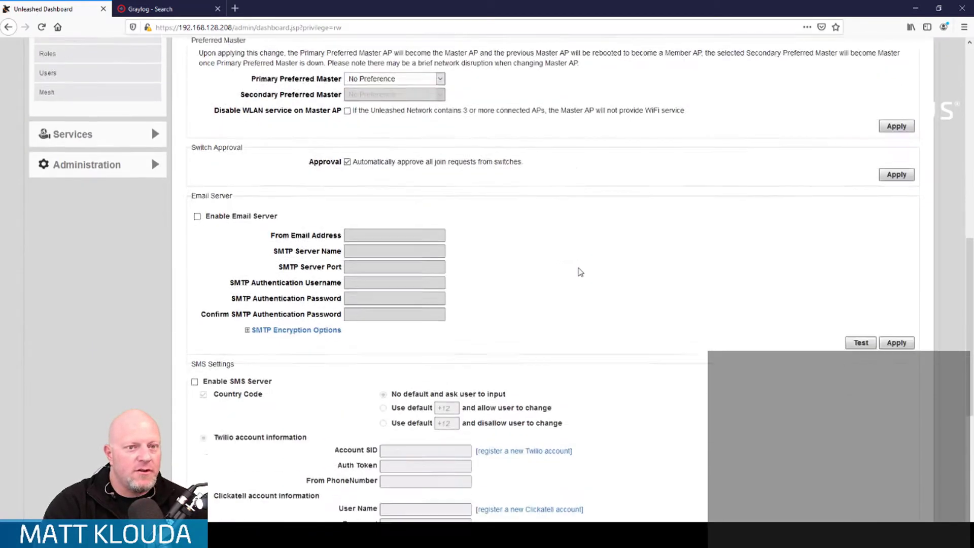
scroll(581, 272, down, 5)
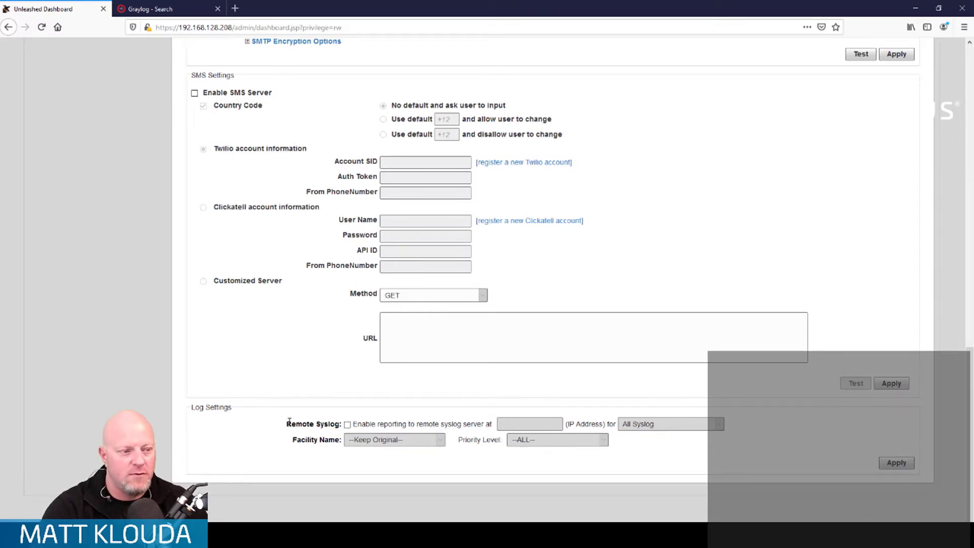
Step: Enable reporting to the remote syslog server at 192.168.128.30 and apply the log settings
click(348, 424)
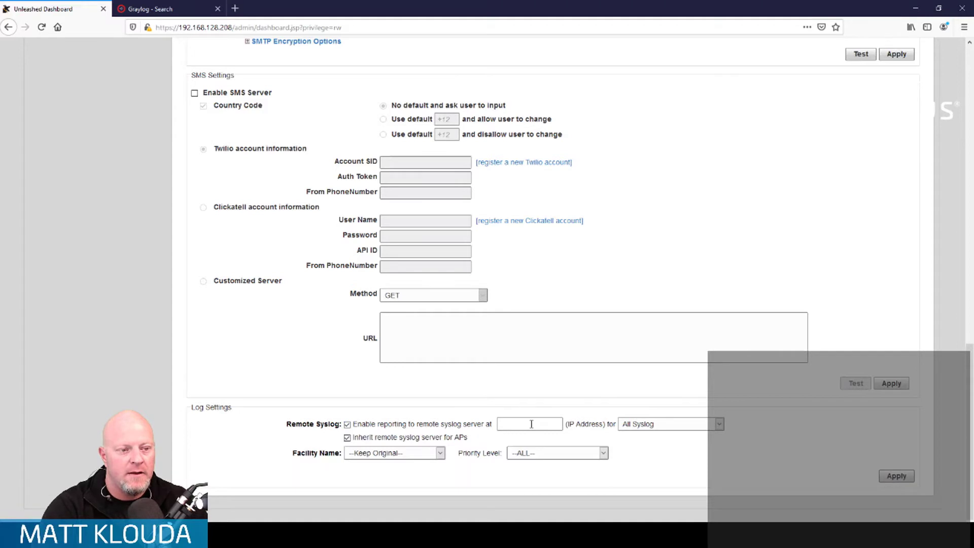
text(19)
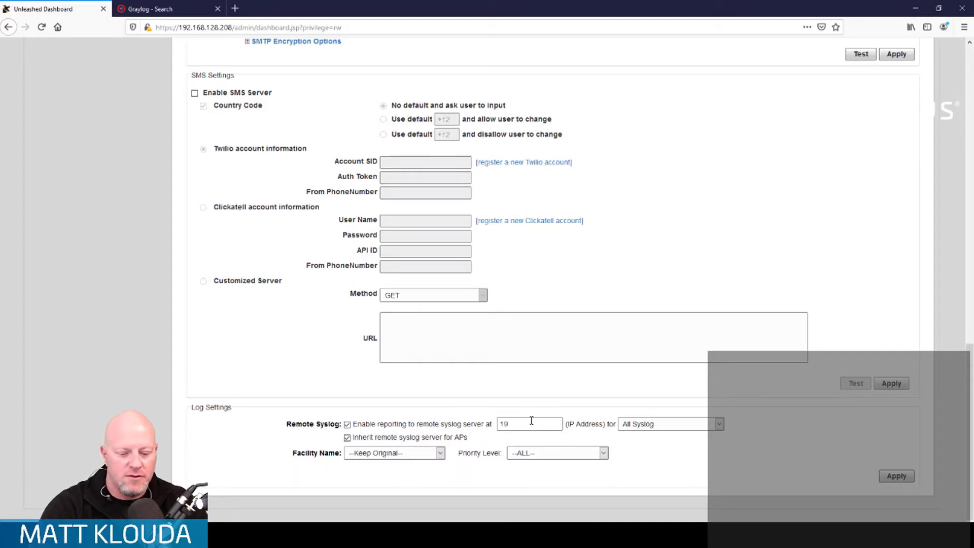
text(2.168.128)
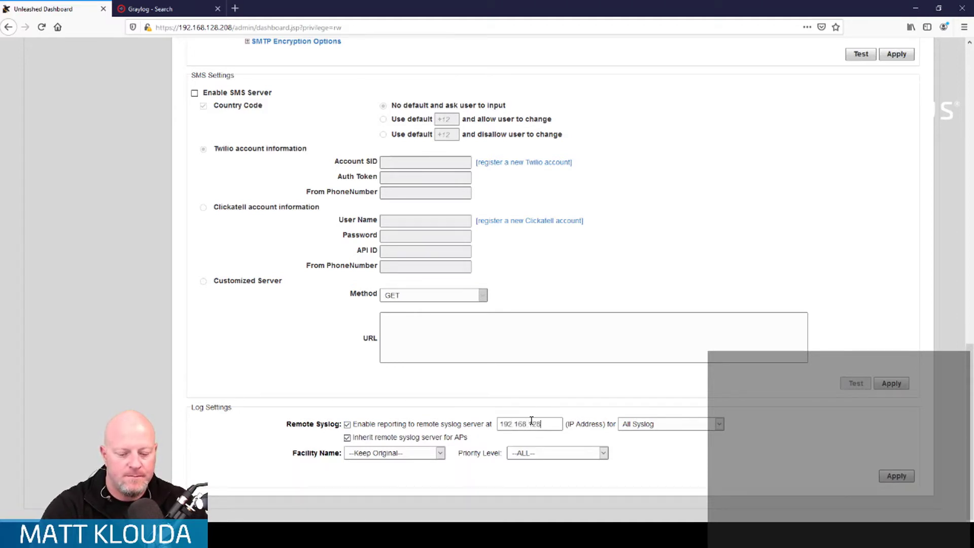
text(.30)
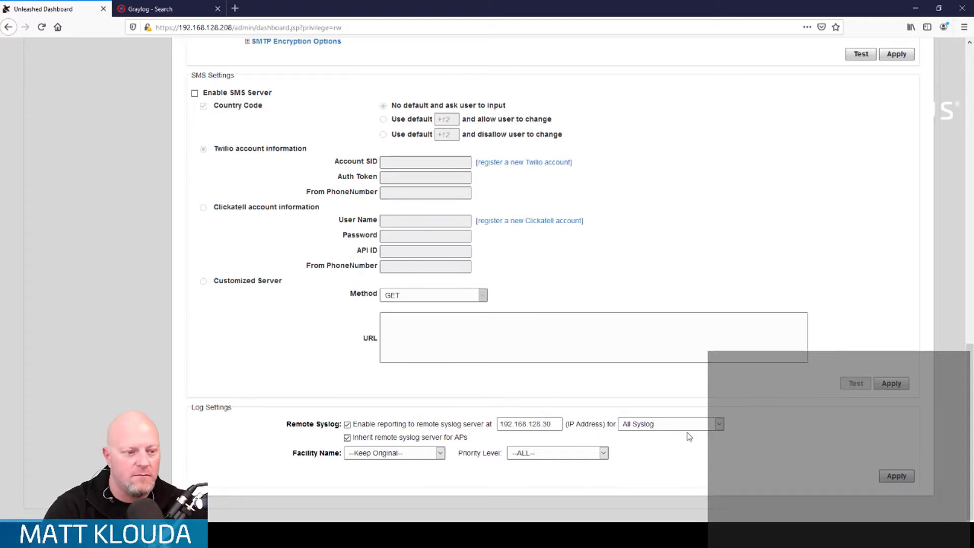
click(898, 478)
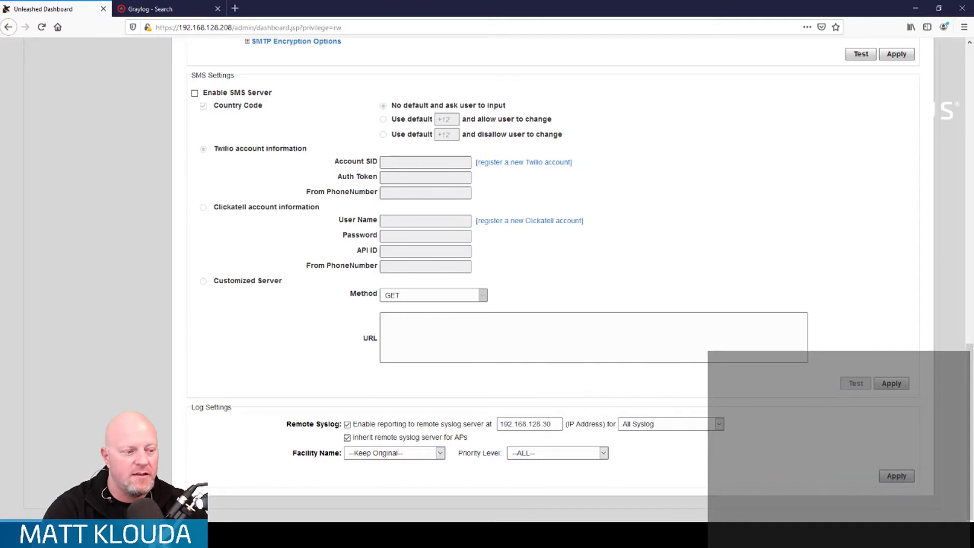
Step: Check the live log in Royal TS, switch to the COM3 PuTTY console to advance the configuration listing, and return to the log
key(alt+Tab)
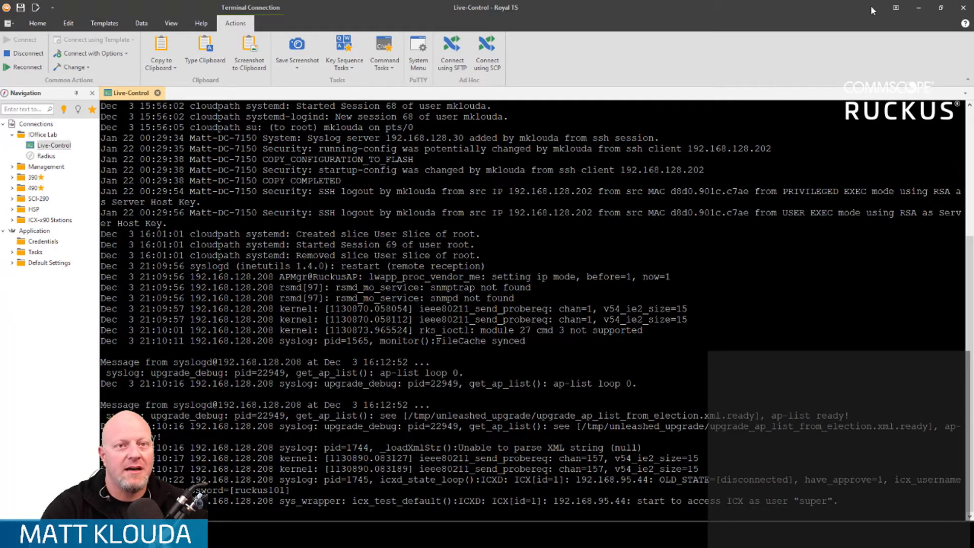
key(alt+Tab)
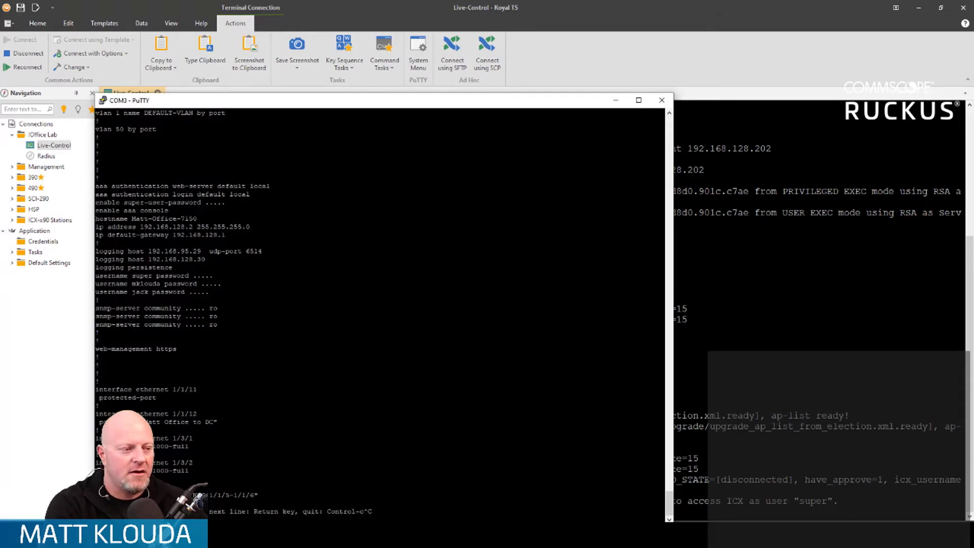
key(Return)
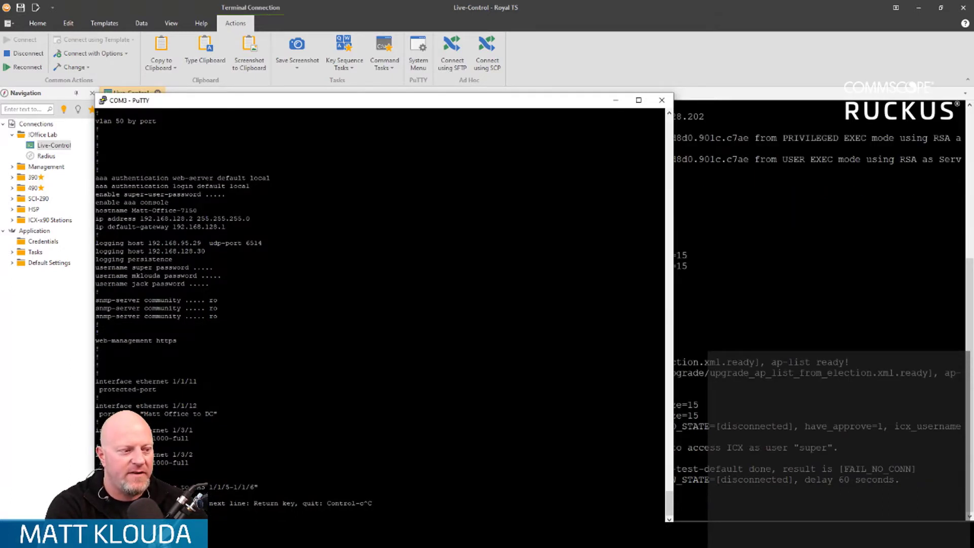
key(Return)
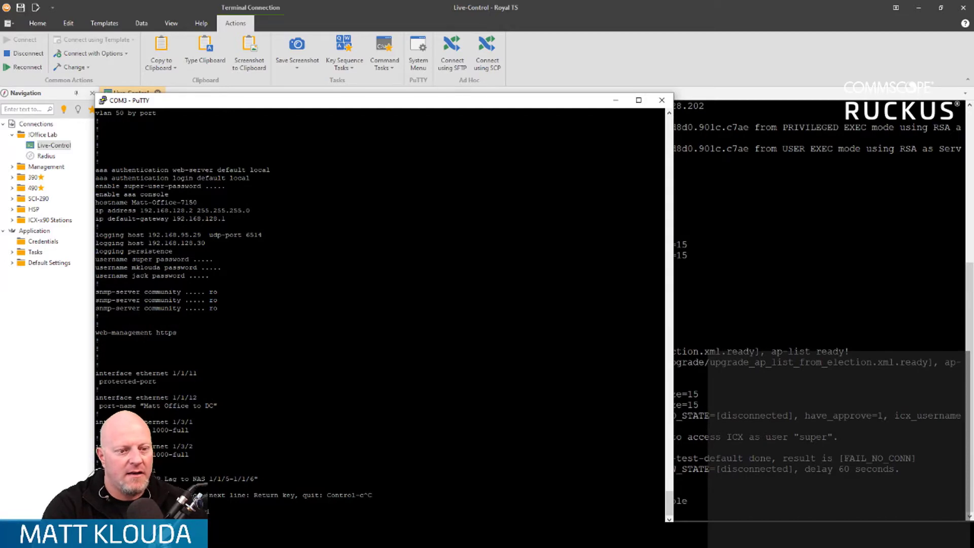
click(615, 101)
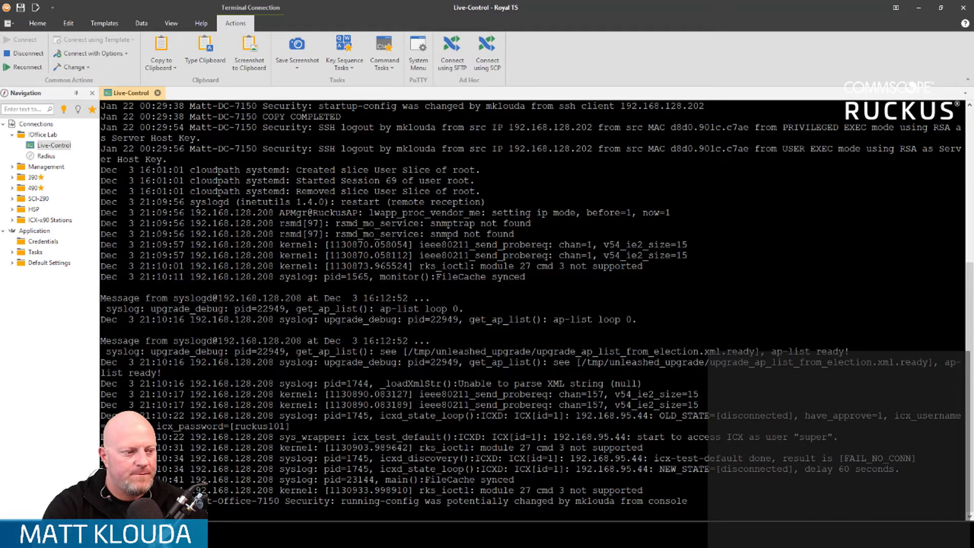
Step: Highlight the switch's running-config change entry in the live log, and stop following the log
drag(103, 501, 665, 502)
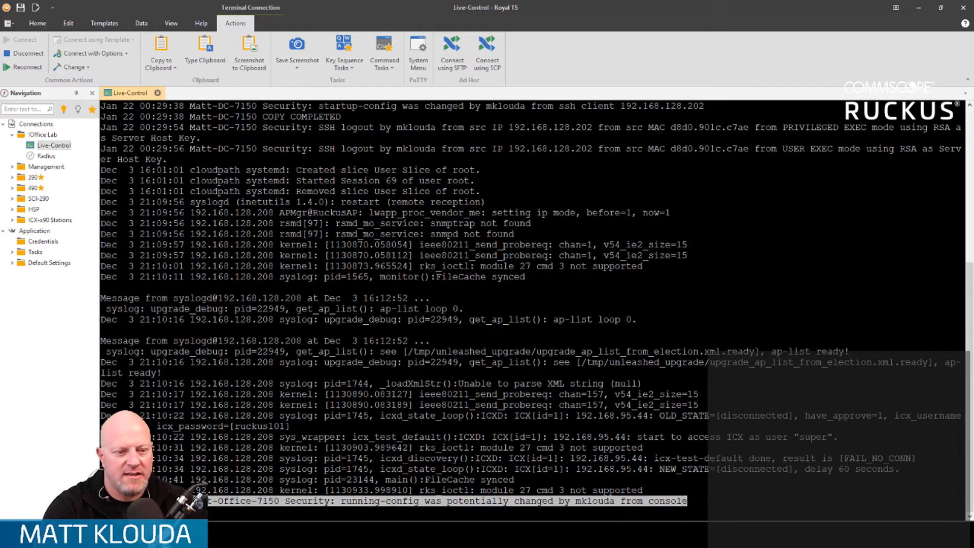
click(439, 273)
key(Return)
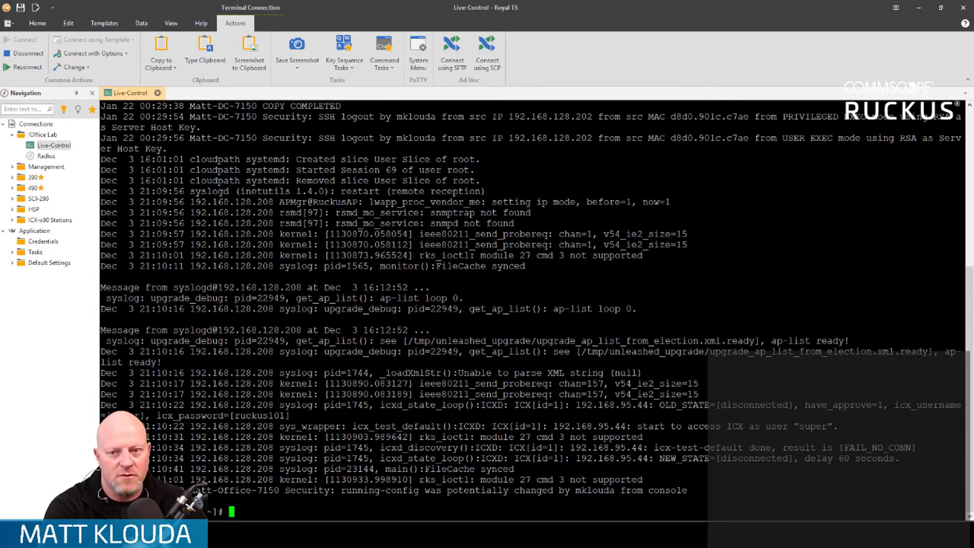
Step: Try to change the working directory to /etc/hosts
text(cd)
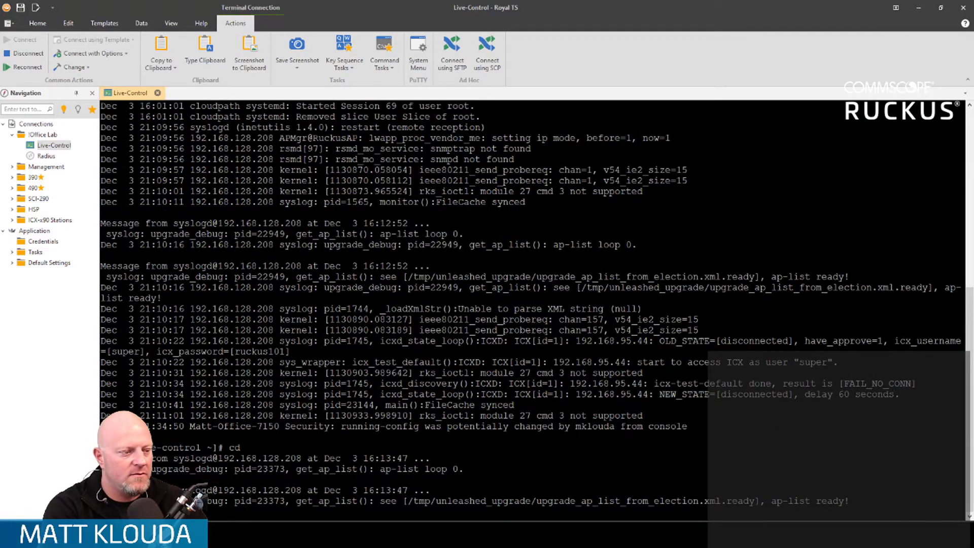
key(Return)
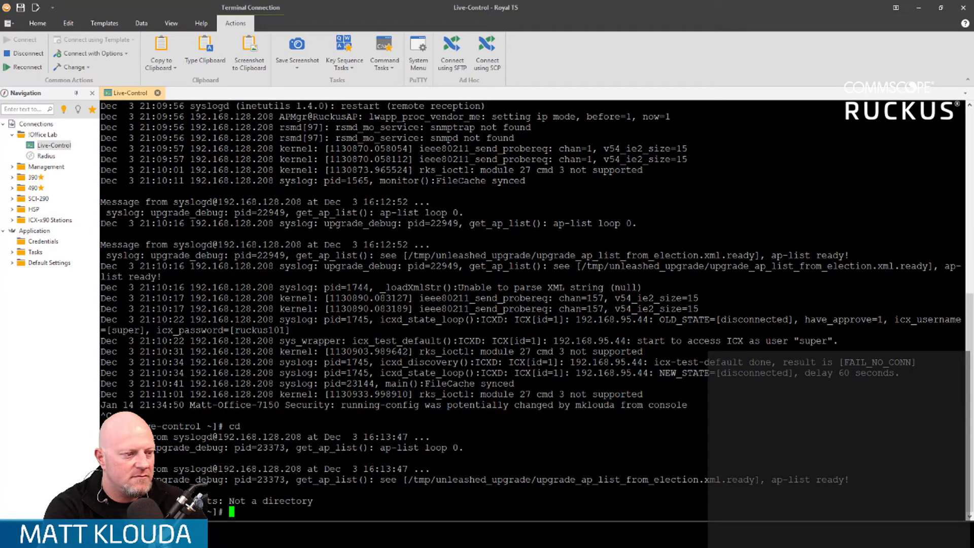
text(morte)
key(BackSpace)
key(BackSpace)
key(BackSpace)
key(BackSpace)
key(BackSpace)
key(BackSpace)
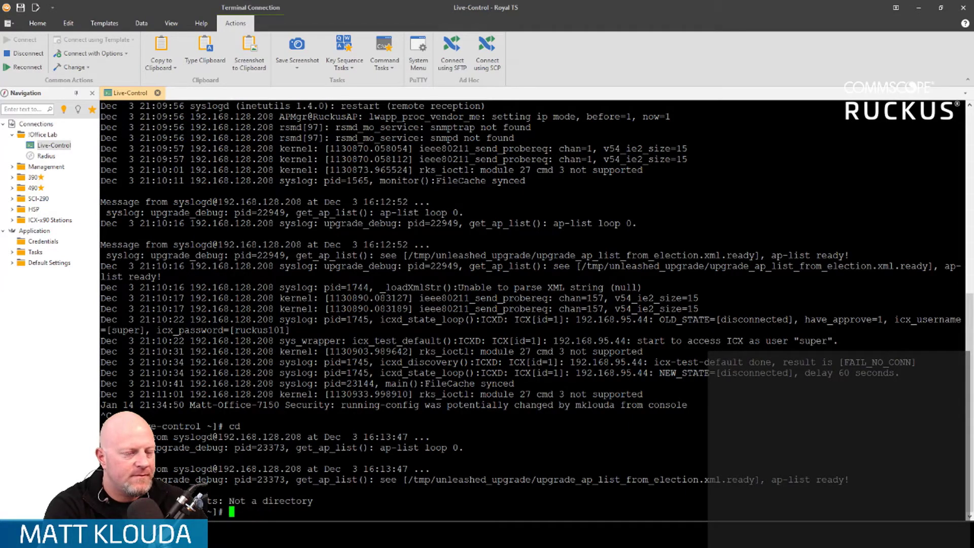
Step: Open the /etc/hosts file in the nano editor
text(nano /et)
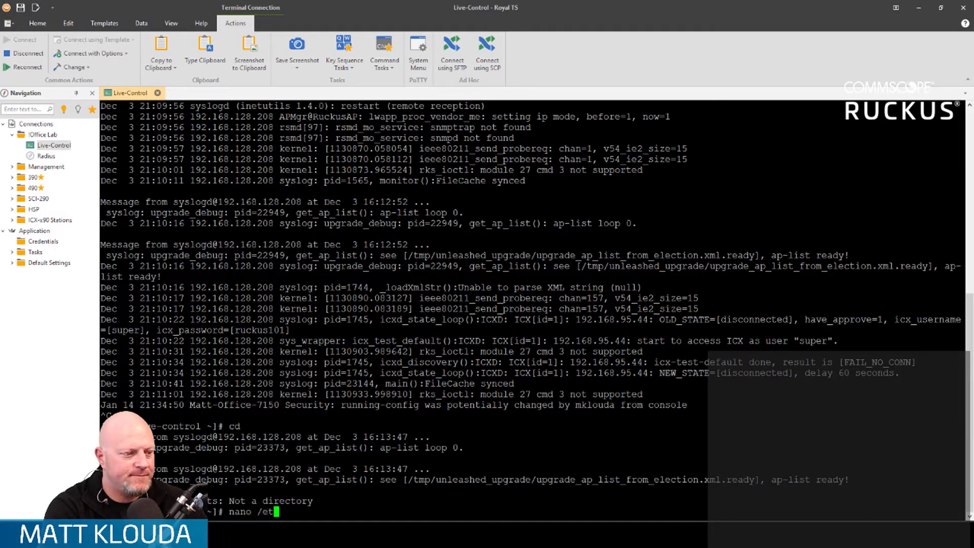
text(c/hosts)
key(Return)
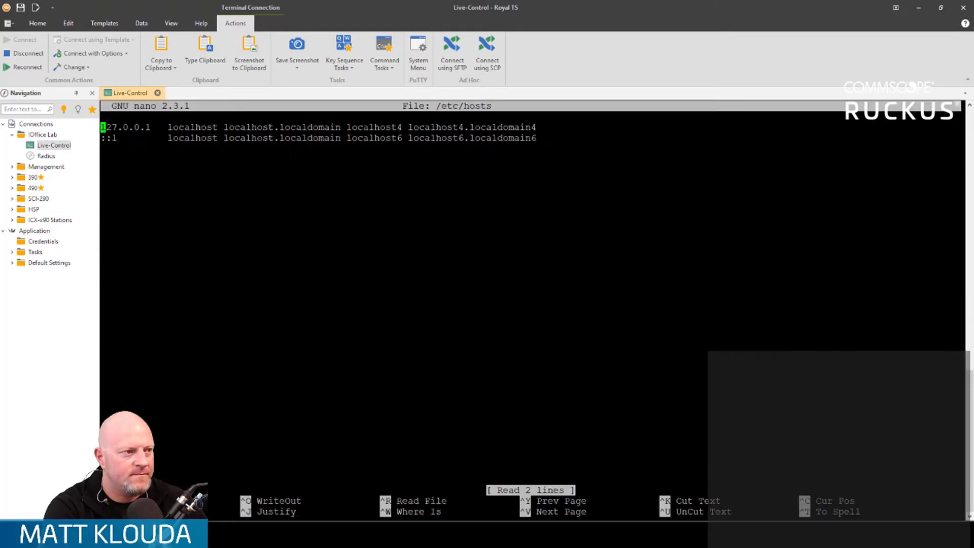
key(Return)
key(Up)
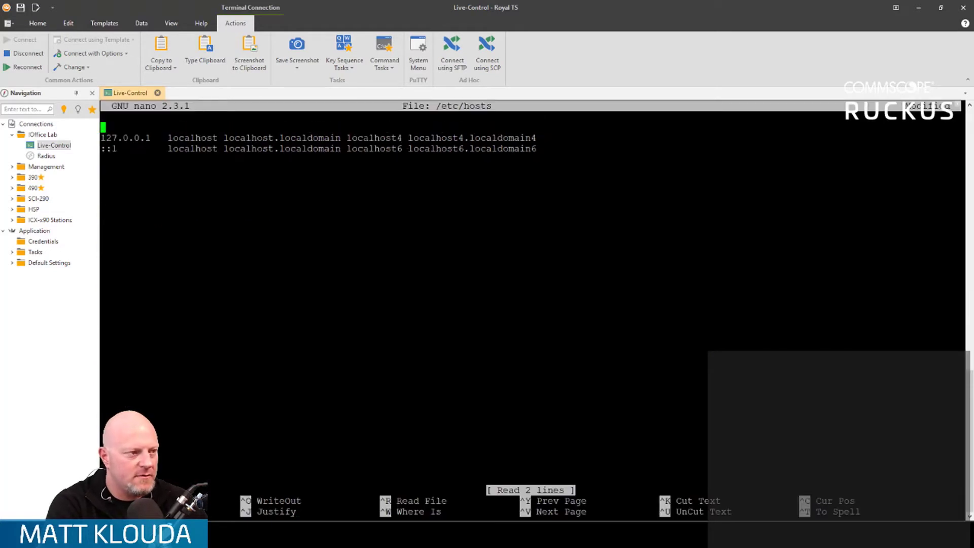
key(Delete)
Step: Add the entry "192.168.128.208 unleashed" below the existing host lines, save /etc/hosts and exit nano
key(Down)
key(Down)
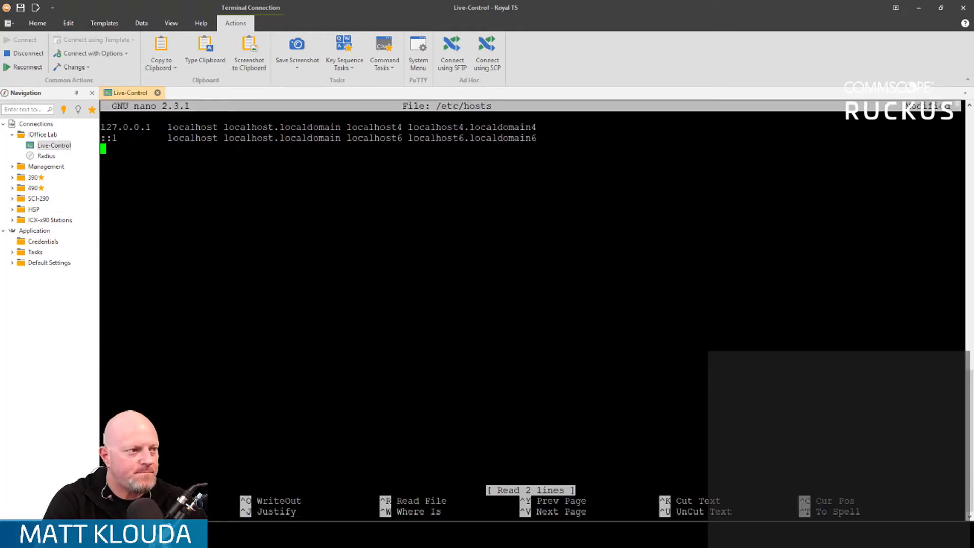
text(192.168.)
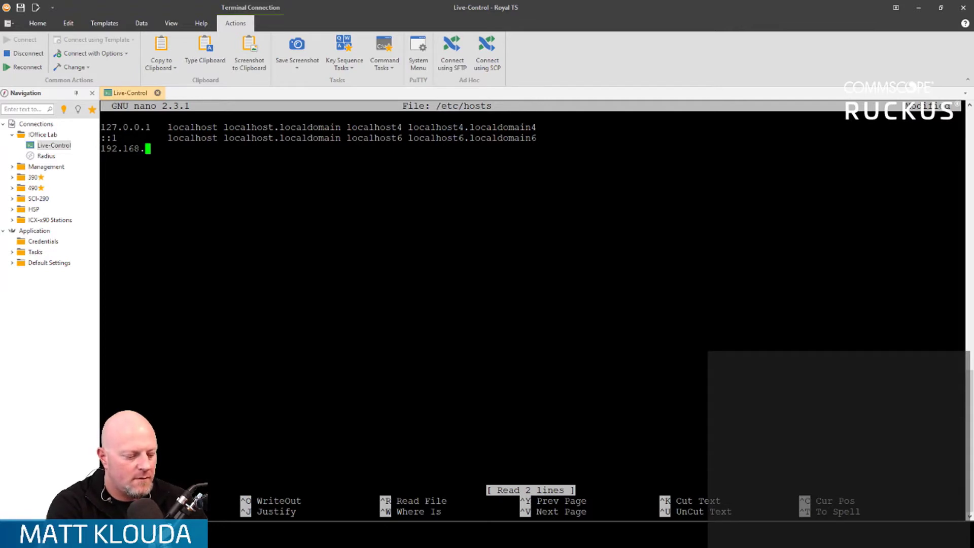
text(128.208 )
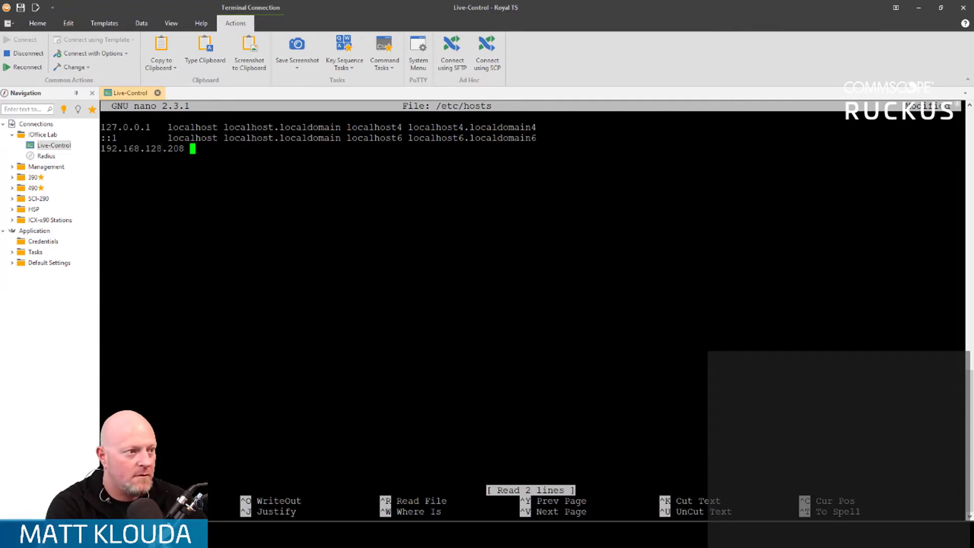
text(unleashed)
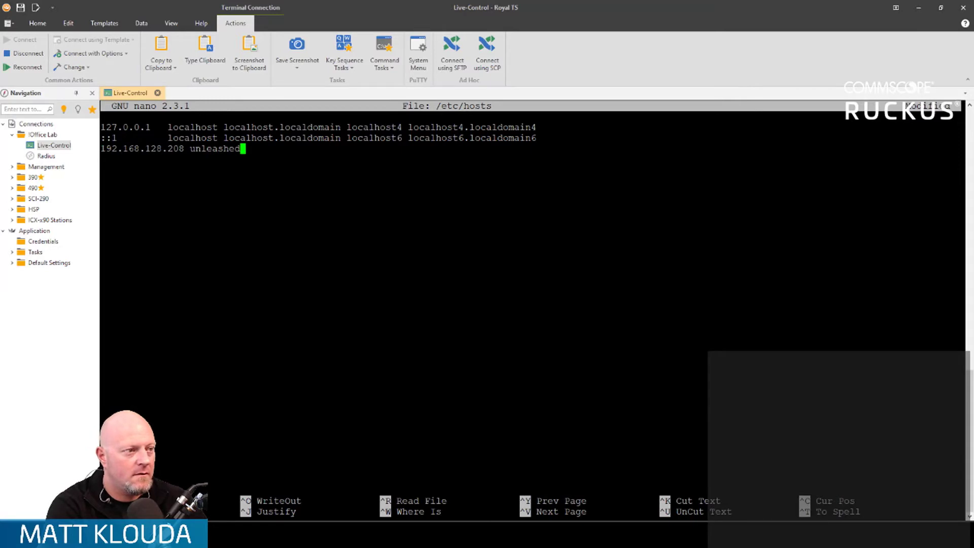
key(ctrl+x)
key(y)
key(Return)
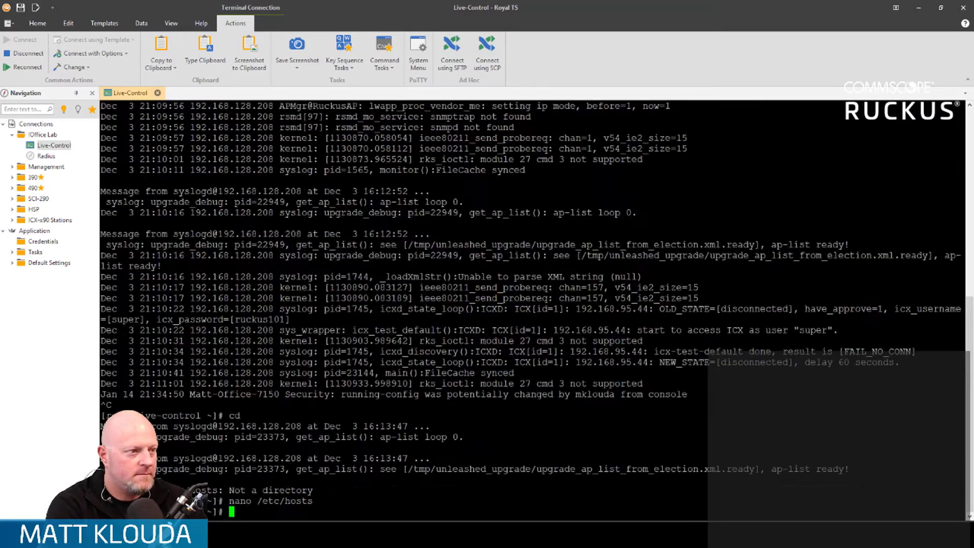
Step: Follow /var/log/messages with tailf to check the source names of incoming entries, and stop the log output
text(tailf /var/log/messages)
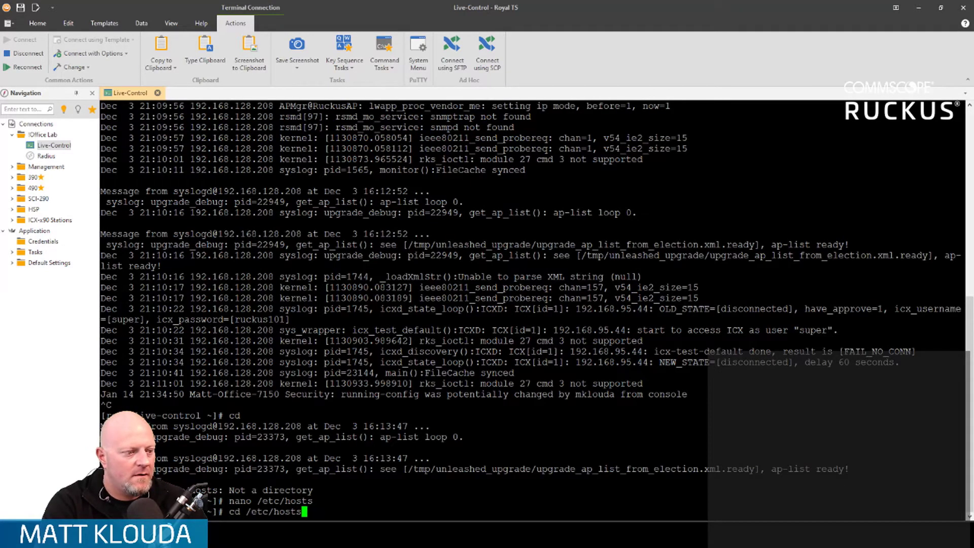
key(Return)
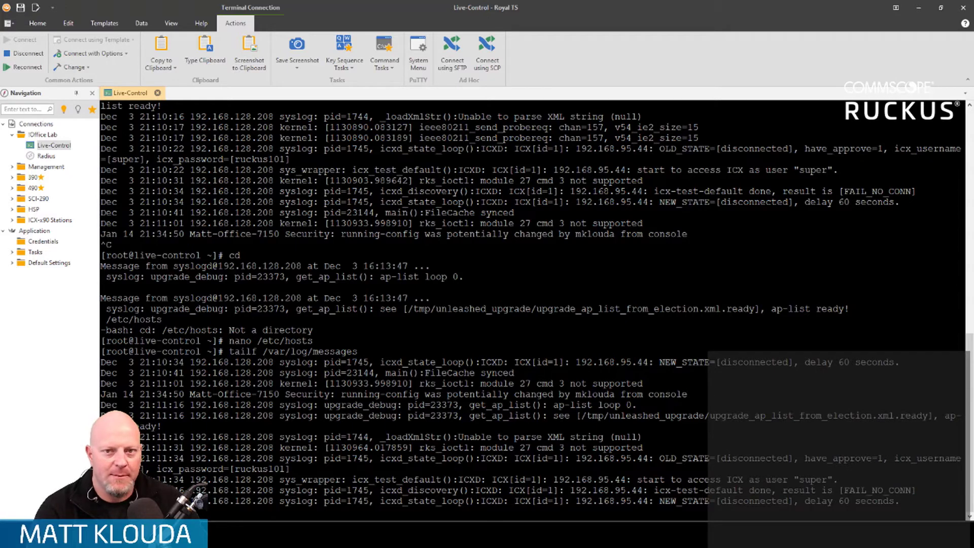
key(ctrl+c)
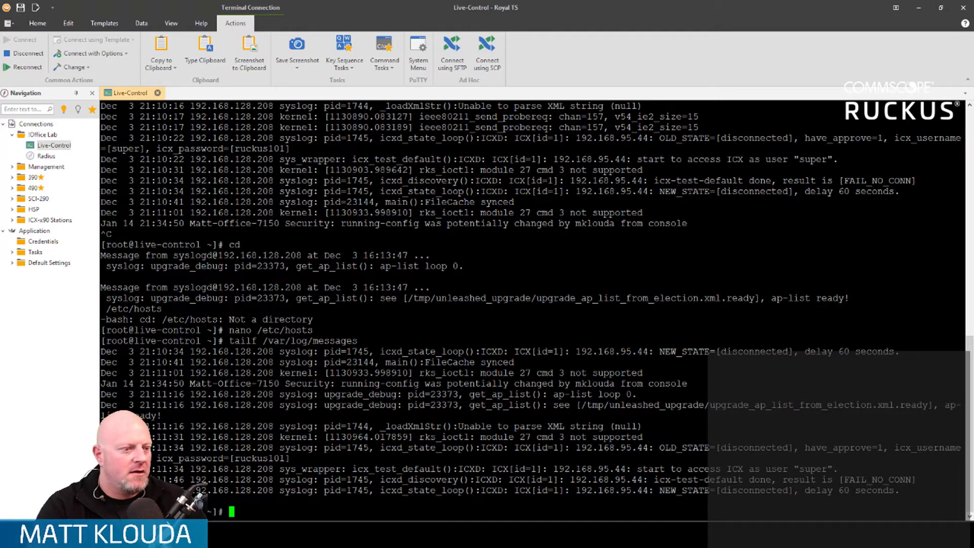
Step: Switch back to the Unleashed dashboard and review the system name and other System Info settings
mouse_move(139, 535)
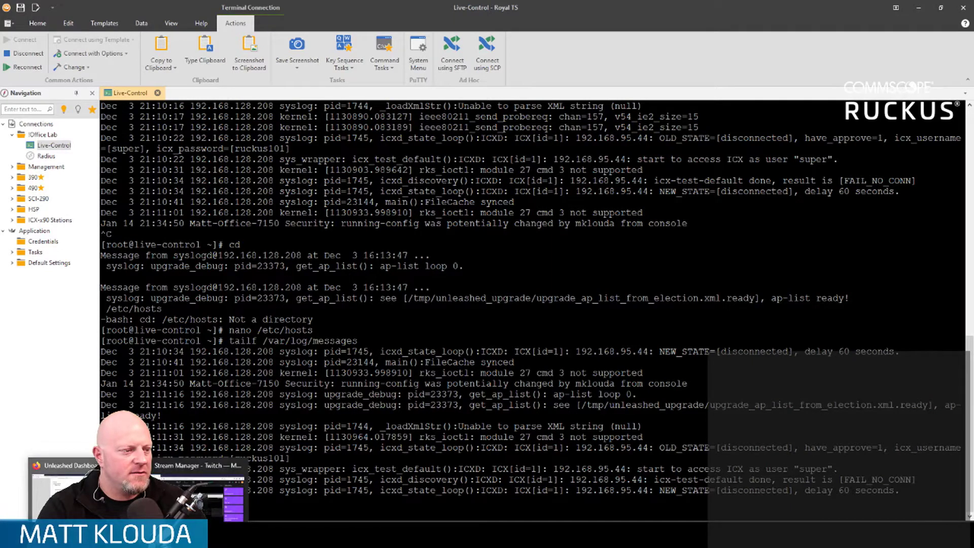
click(109, 490)
scroll(463, 309, up, 10)
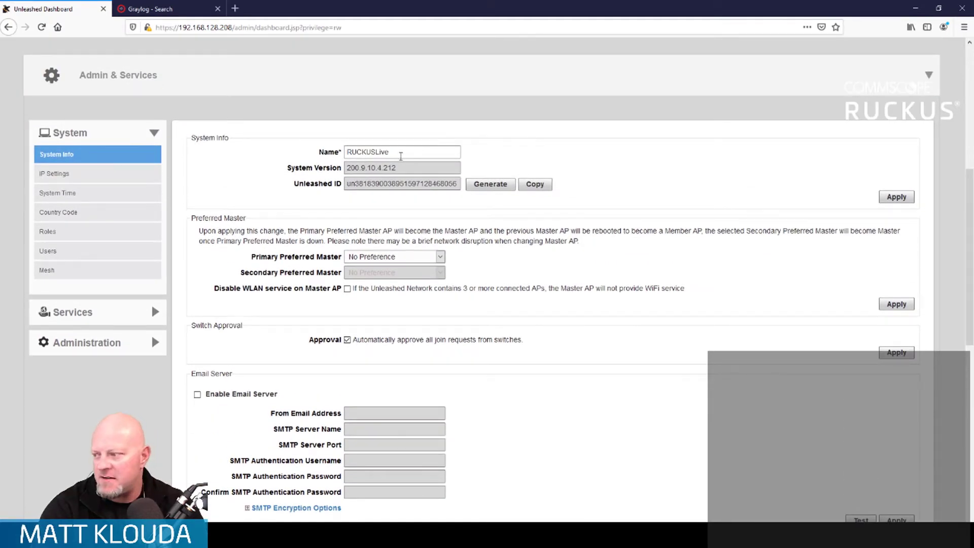
scroll(546, 344, down, 2)
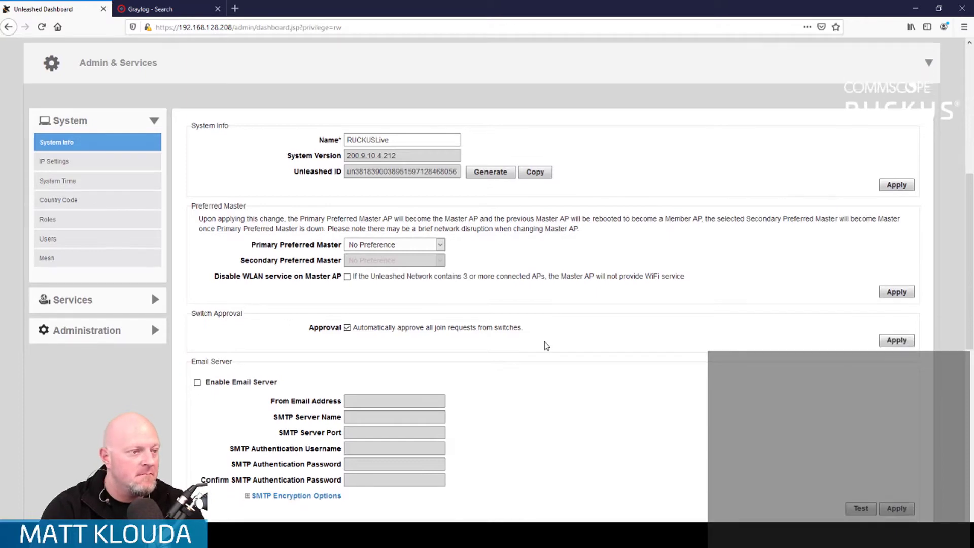
Step: Review the System Info page down to the remote syslog settings and check the log server's terminal
scroll(547, 346, down, 7)
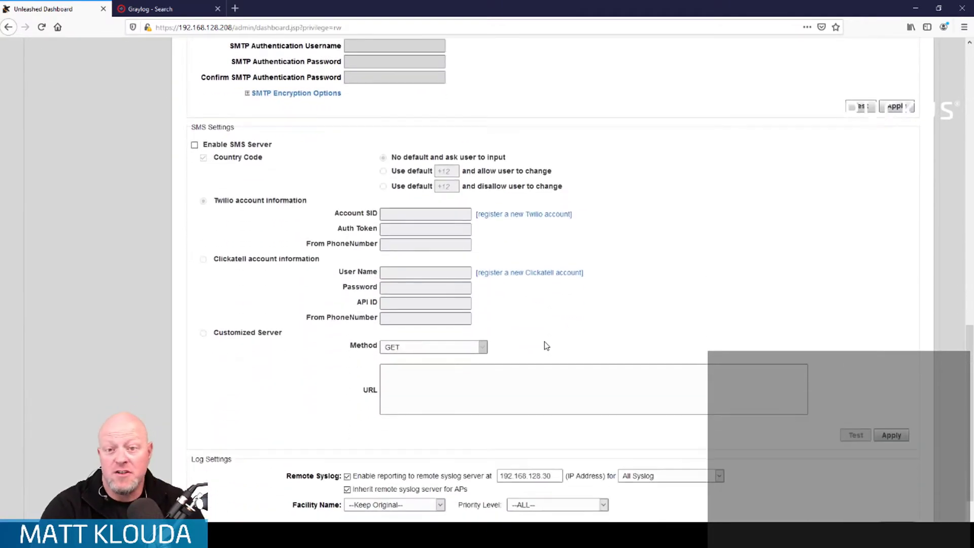
scroll(547, 346, down, 2)
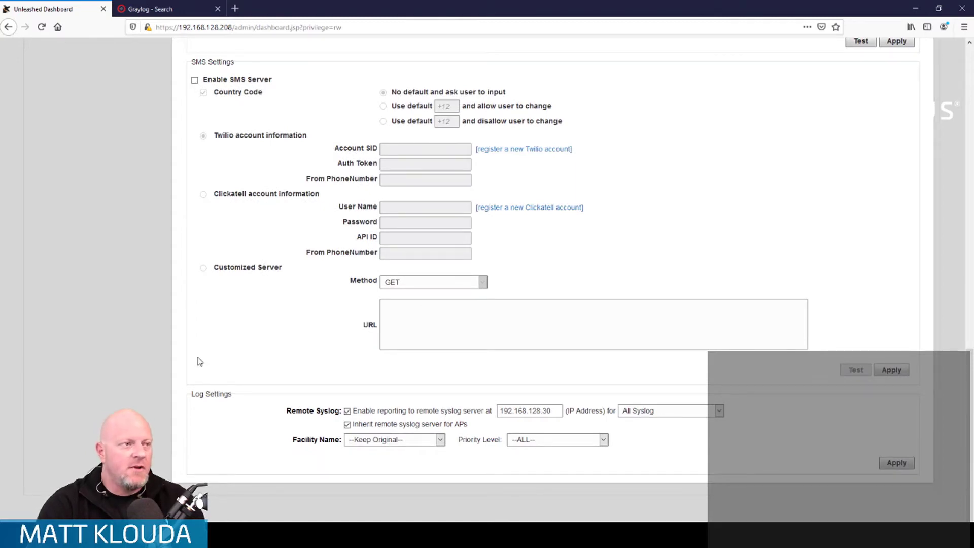
scroll(199, 361, up, 6)
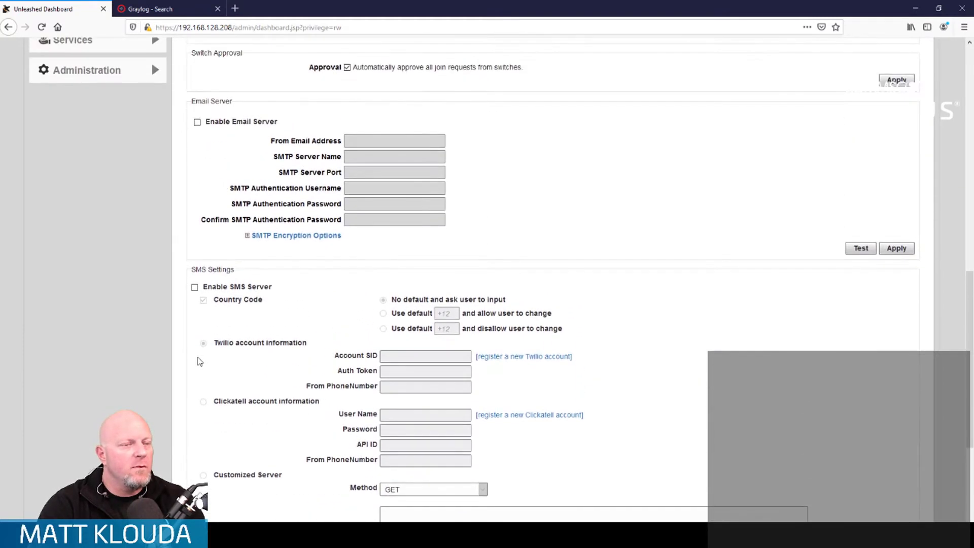
scroll(200, 360, down, 1)
scroll(200, 362, up, 10)
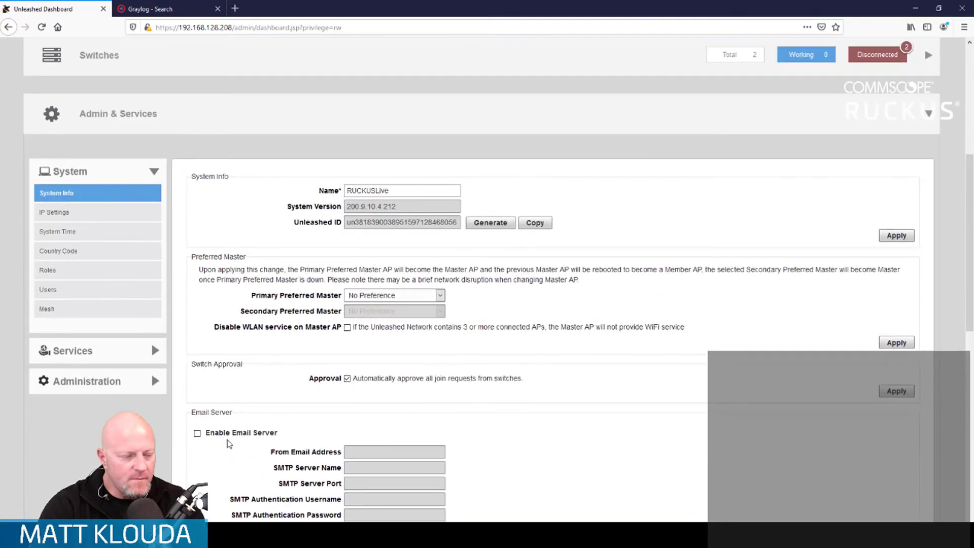
click(254, 536)
key(Return)
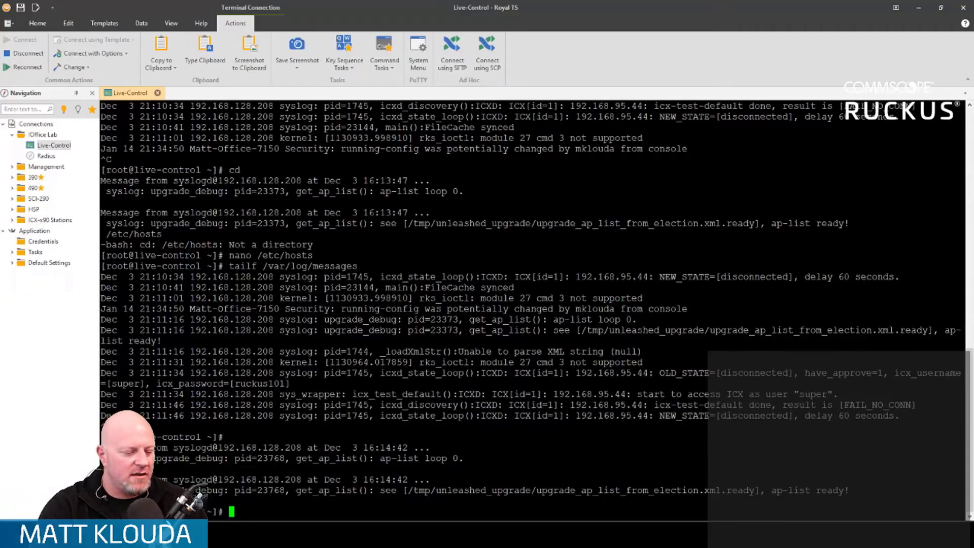
key(alt+Tab)
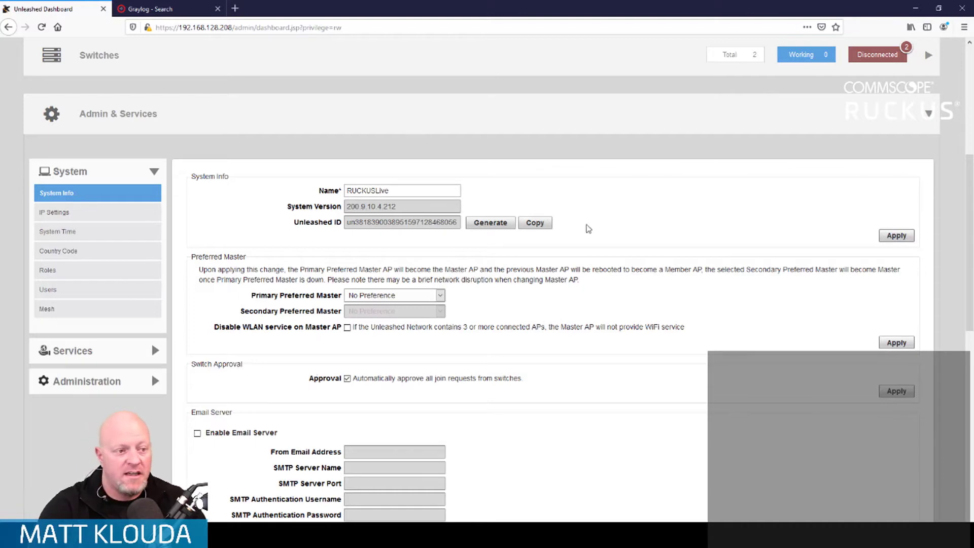
Step: In Log Settings, limit remote syslog reporting to Client Connection Logs Only and apply the change
scroll(703, 336, down, 5)
scroll(703, 335, down, 4)
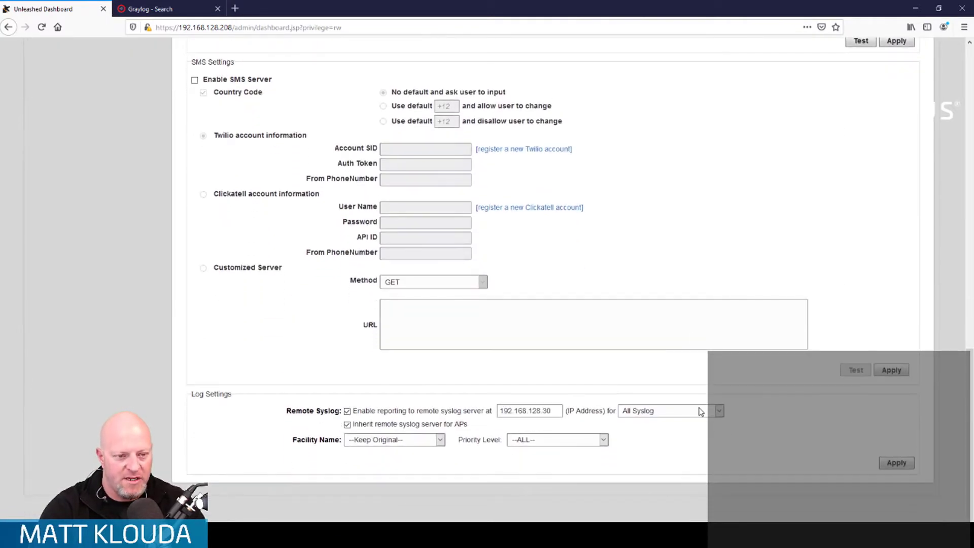
click(721, 412)
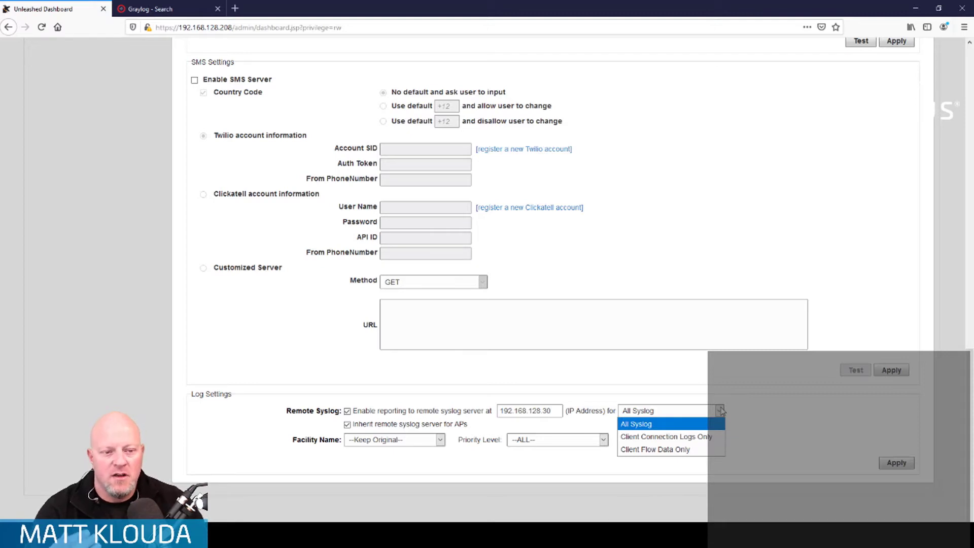
click(707, 437)
click(897, 465)
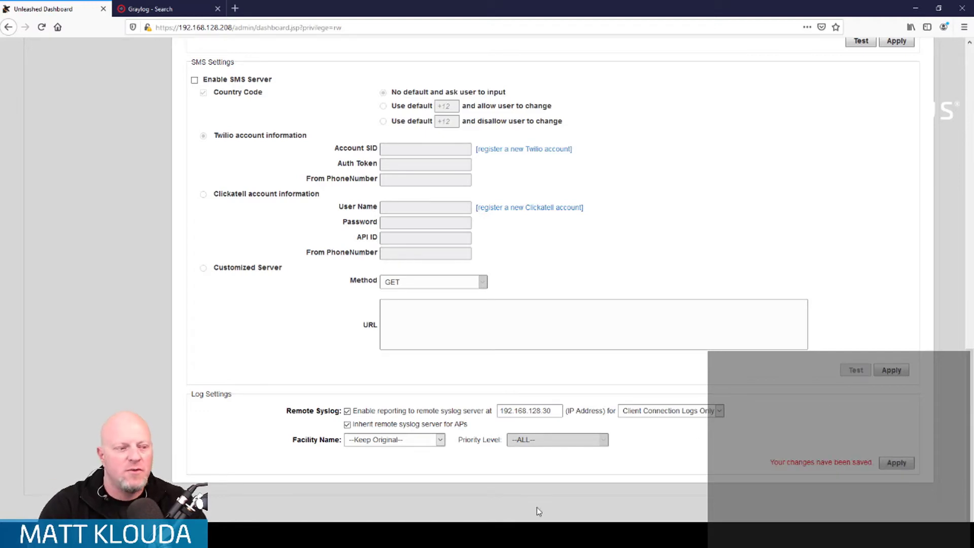
Step: Switch to the log server terminal, follow /var/log/messages with tailf to check incoming entries, and stop the output
key(alt+Tab)
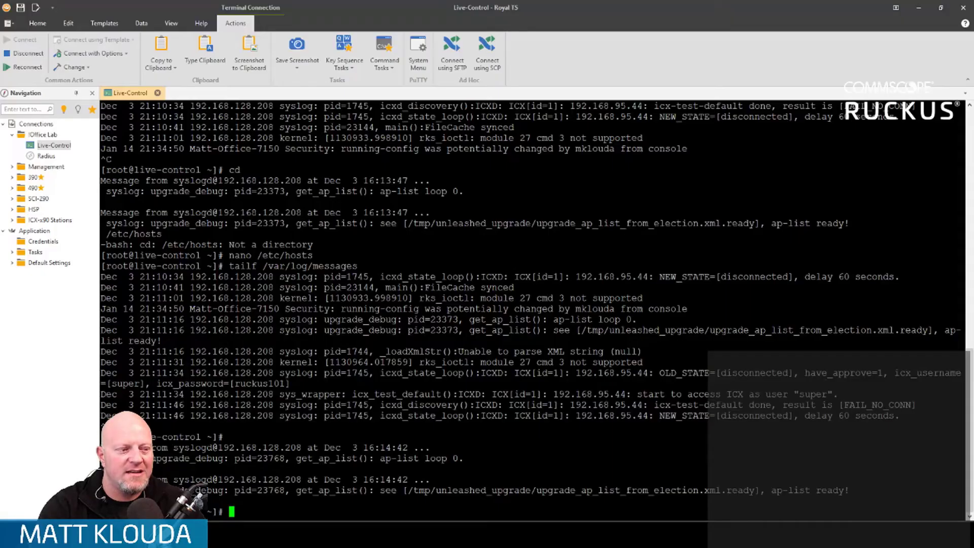
key(Up)
key(Return)
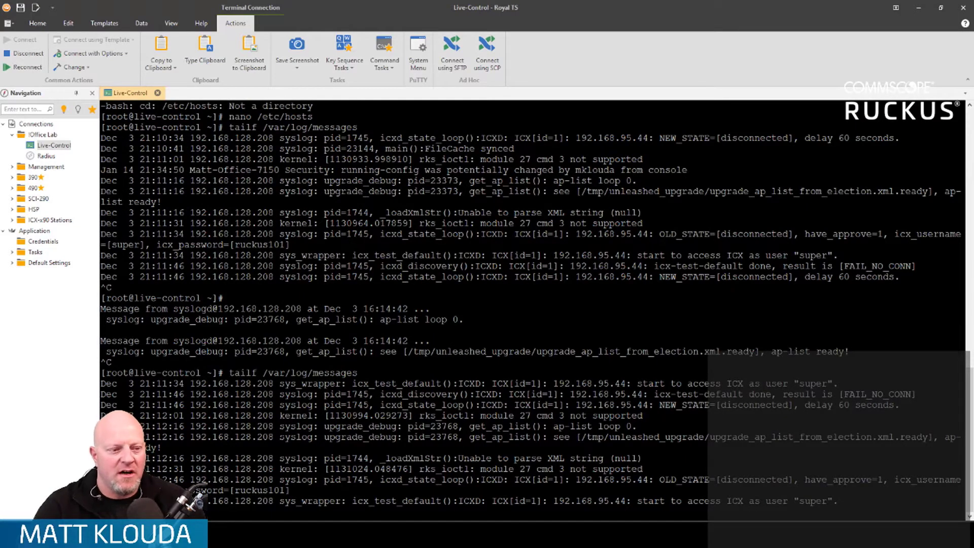
key(alt+Tab)
key(alt+Tab)
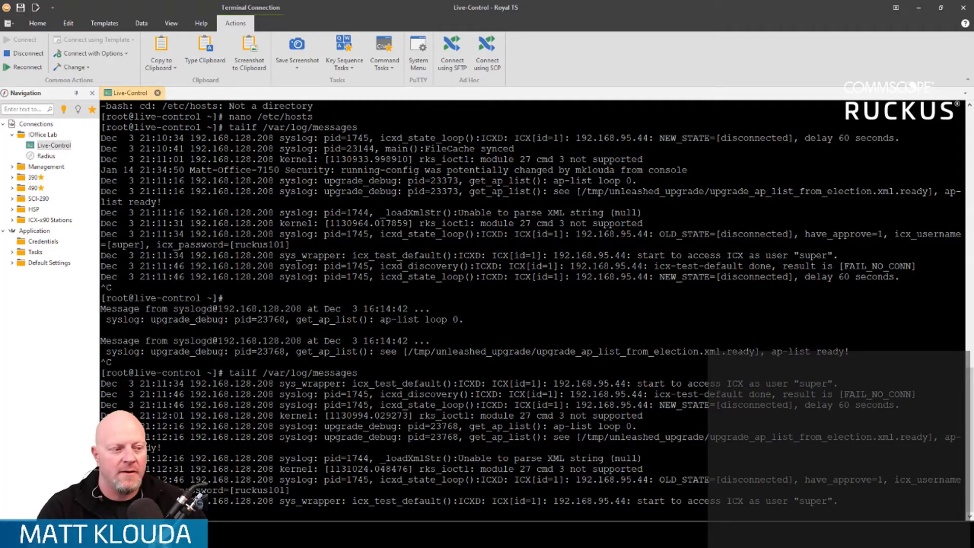
key(ctrl+c)
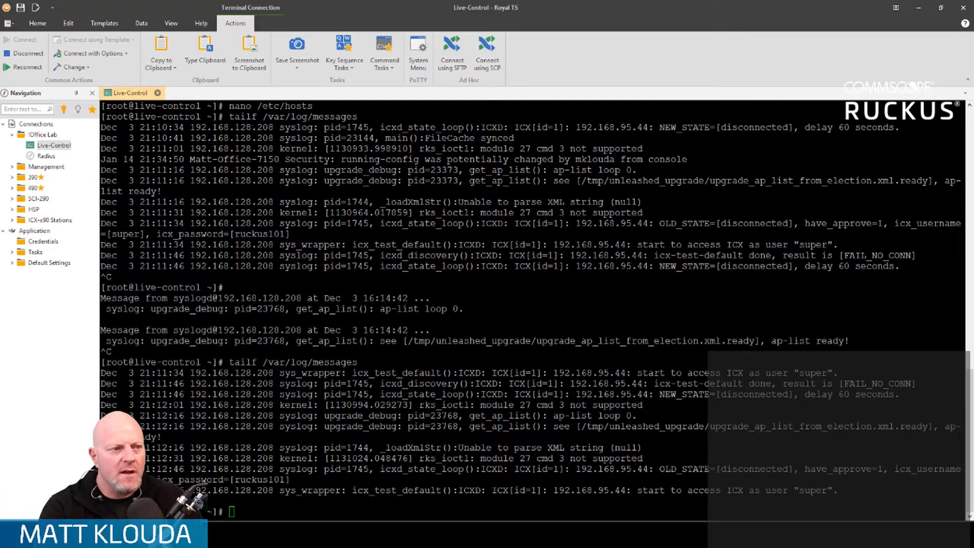
Step: Return to the Unleashed dashboard, look over the log and System Info settings, and collapse the System group
key(alt+Tab)
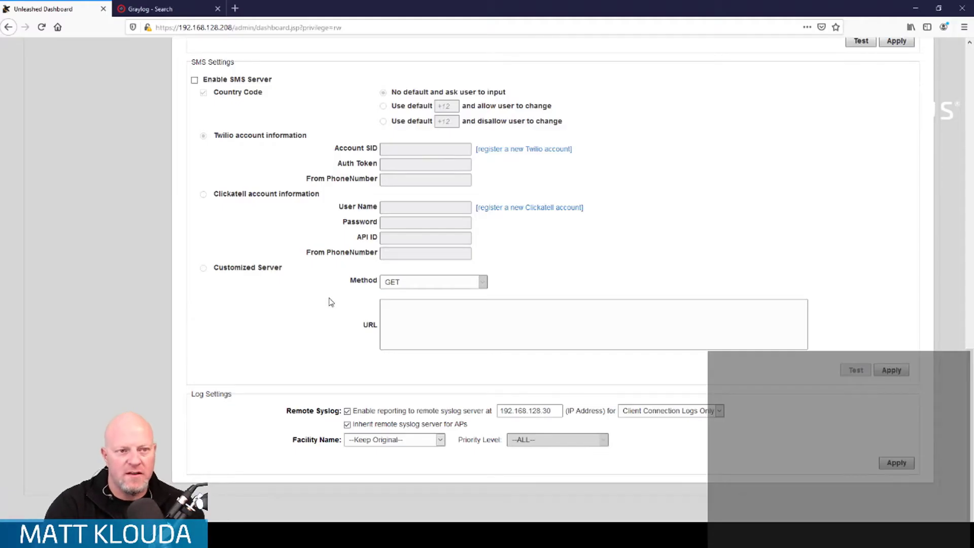
scroll(329, 302, up, 1)
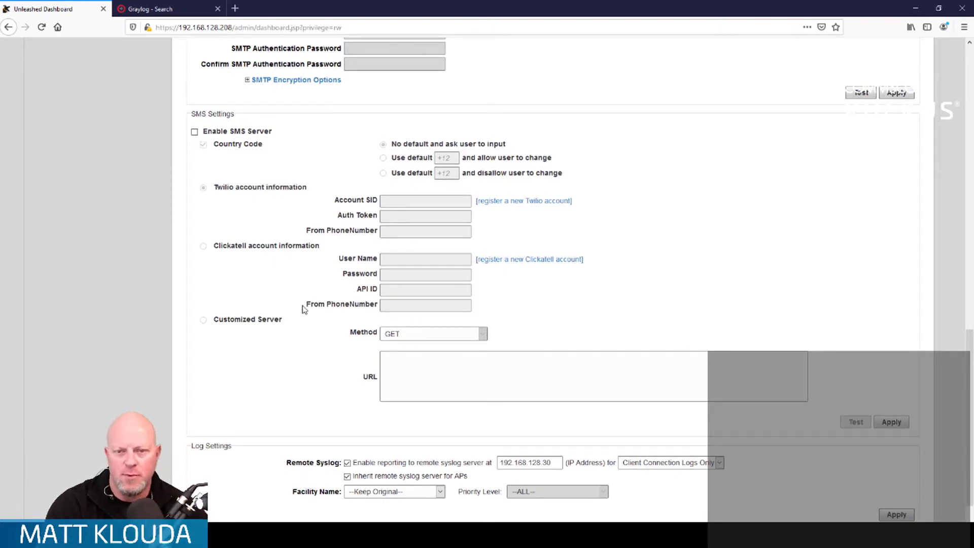
scroll(303, 309, down, 1)
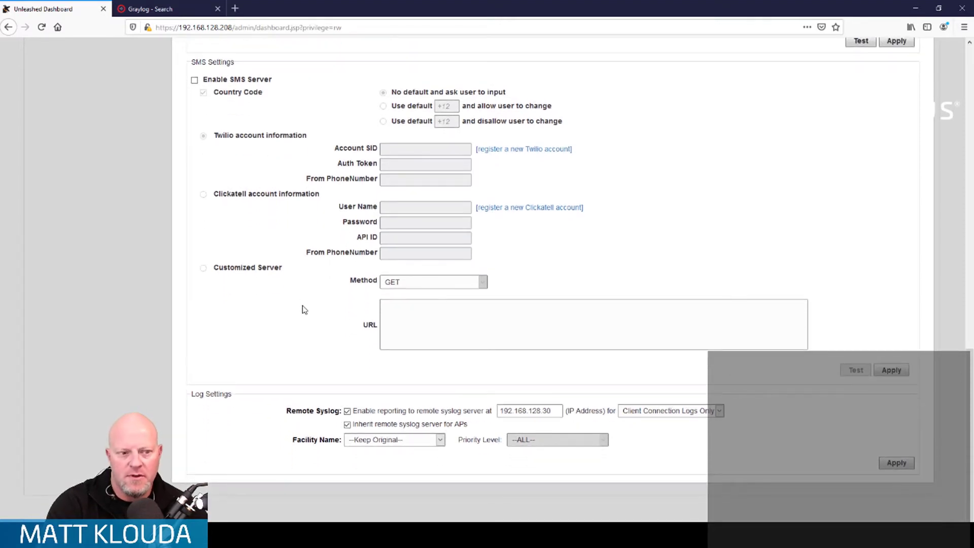
scroll(304, 309, up, 8)
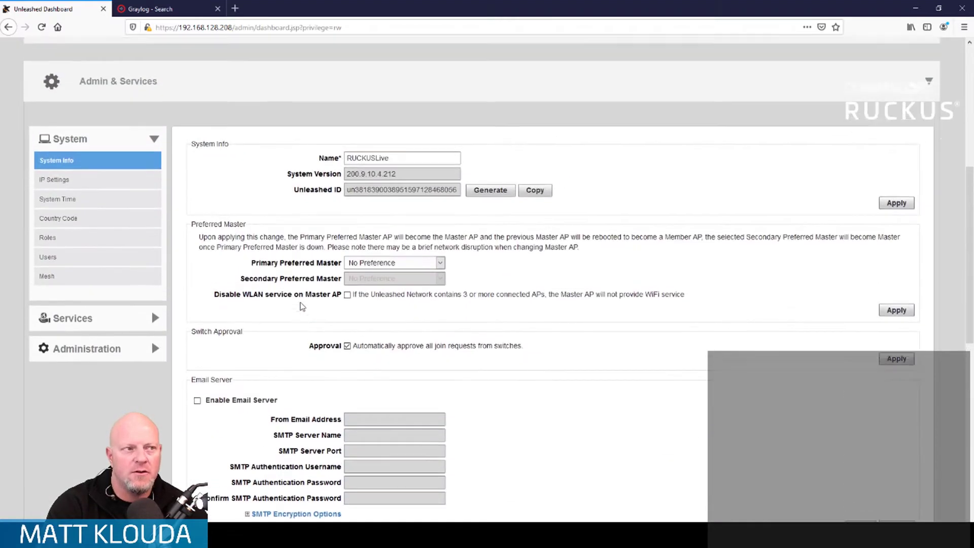
scroll(303, 307, up, 4)
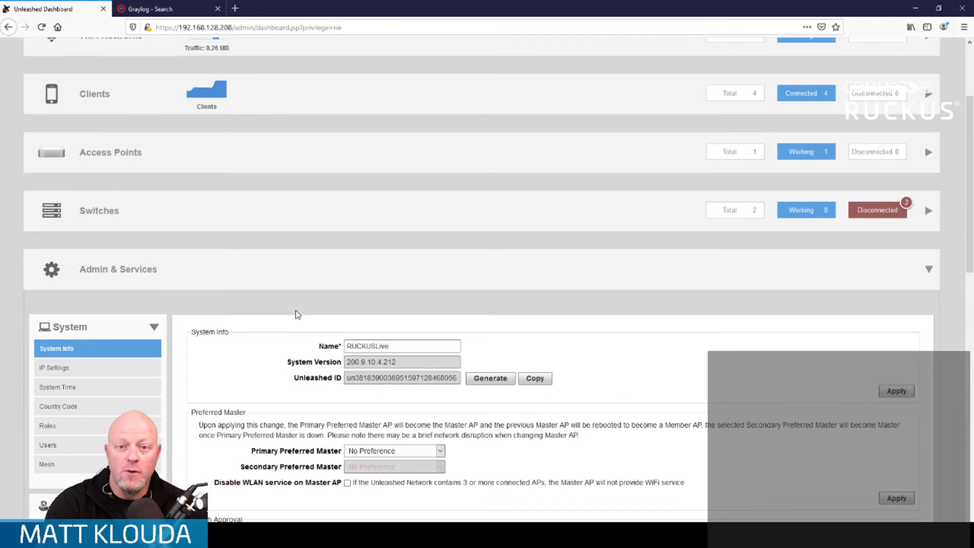
scroll(298, 314, down, 2)
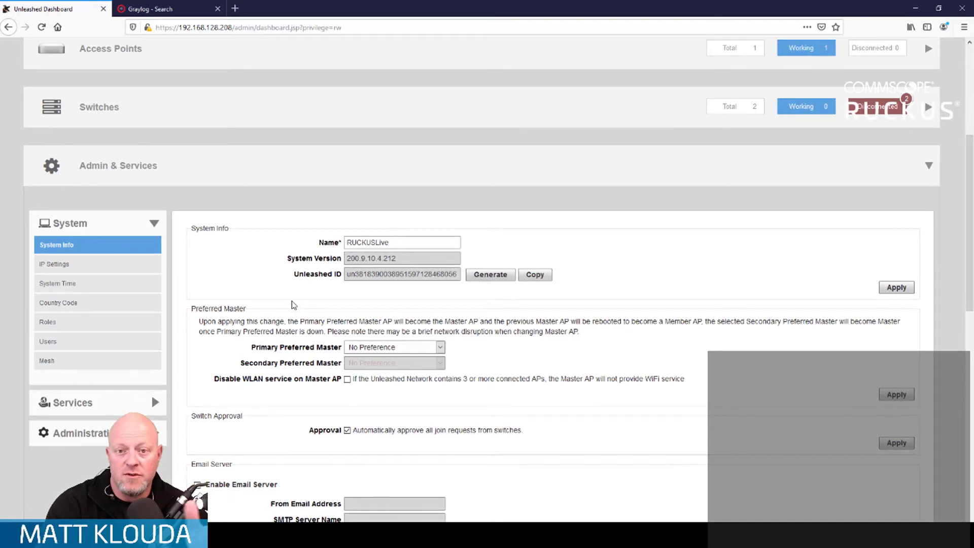
click(154, 224)
scroll(247, 335, up, 5)
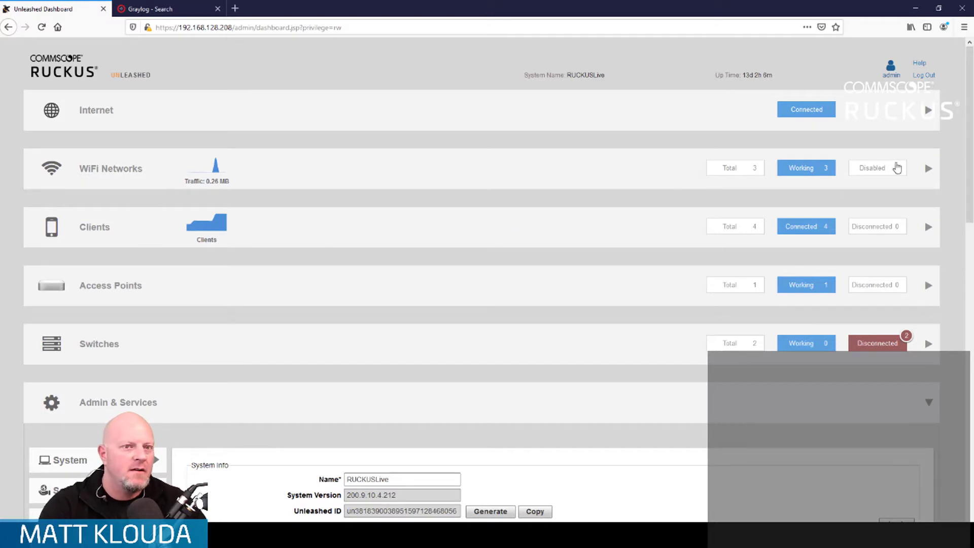
Step: Expand the WiFi Networks section and delete the homeguest network
click(930, 171)
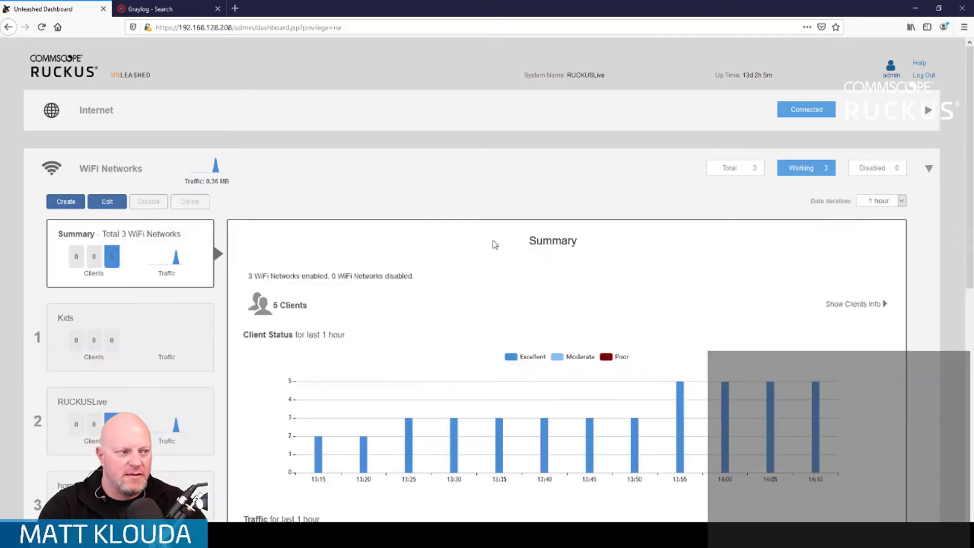
scroll(401, 269, down, 3)
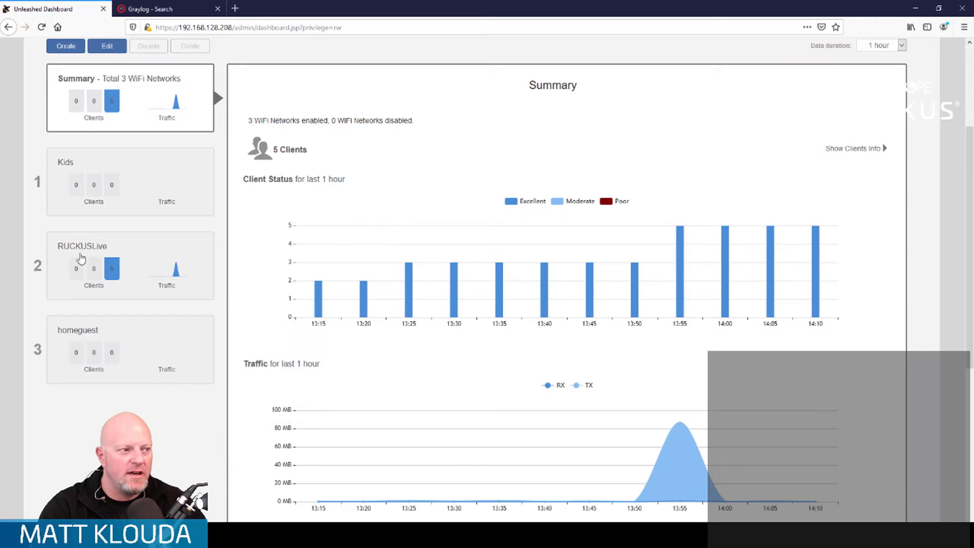
click(147, 342)
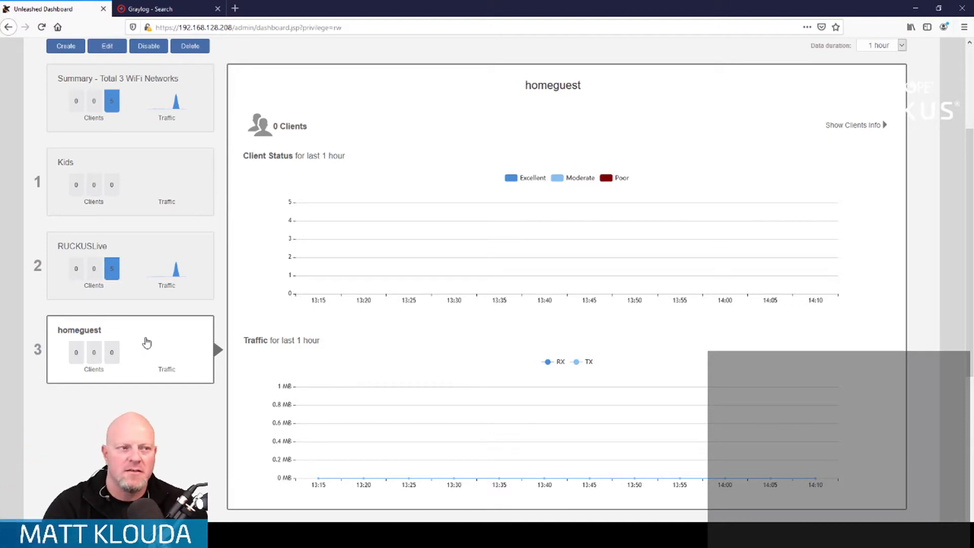
scroll(180, 308, up, 2)
mouse_move(180, 311)
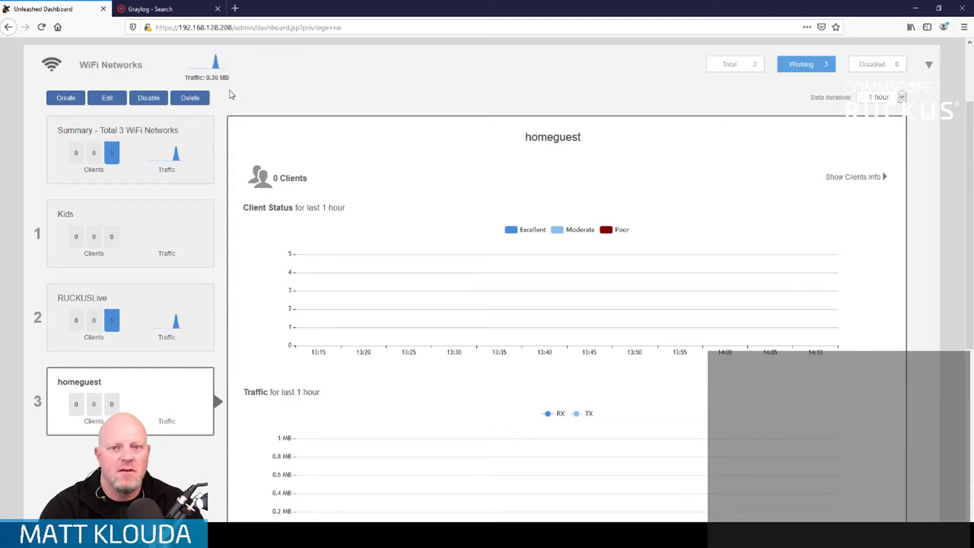
click(191, 102)
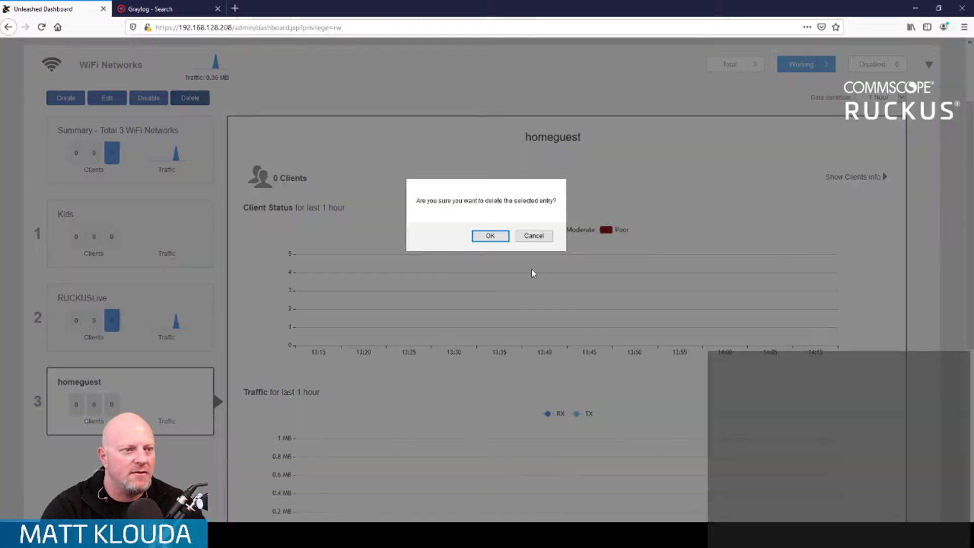
click(491, 236)
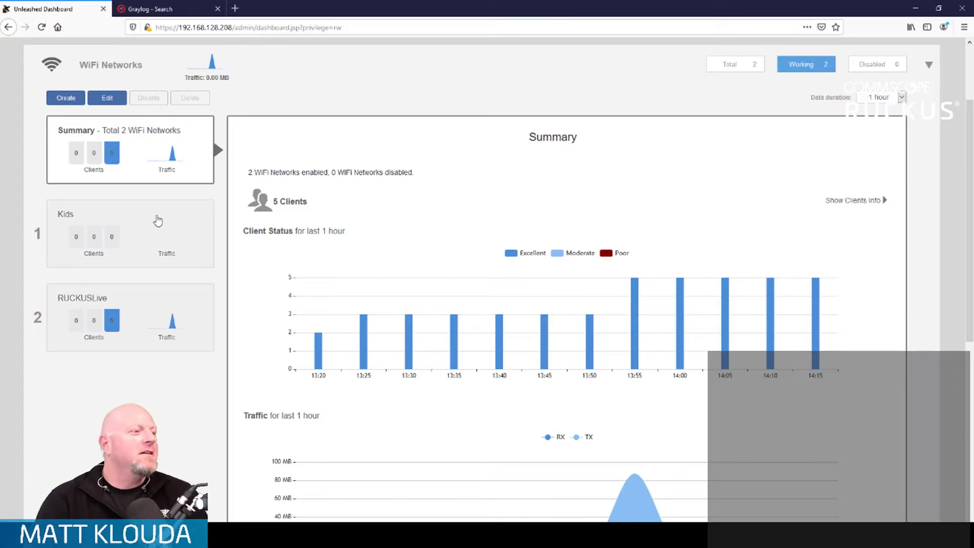
Step: Open the Kids WLAN for editing, check its service schedule in the advanced options, and show its Access Control settings
click(123, 213)
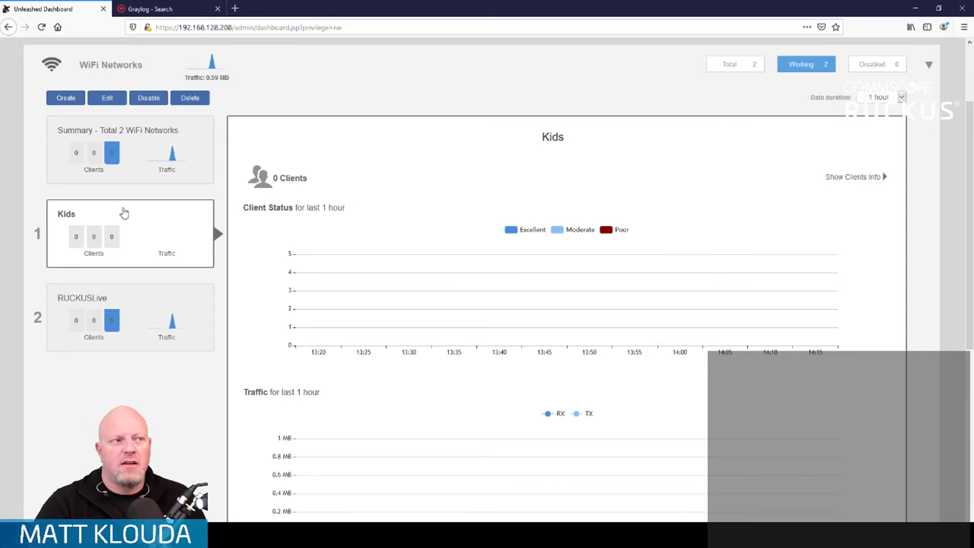
mouse_move(145, 238)
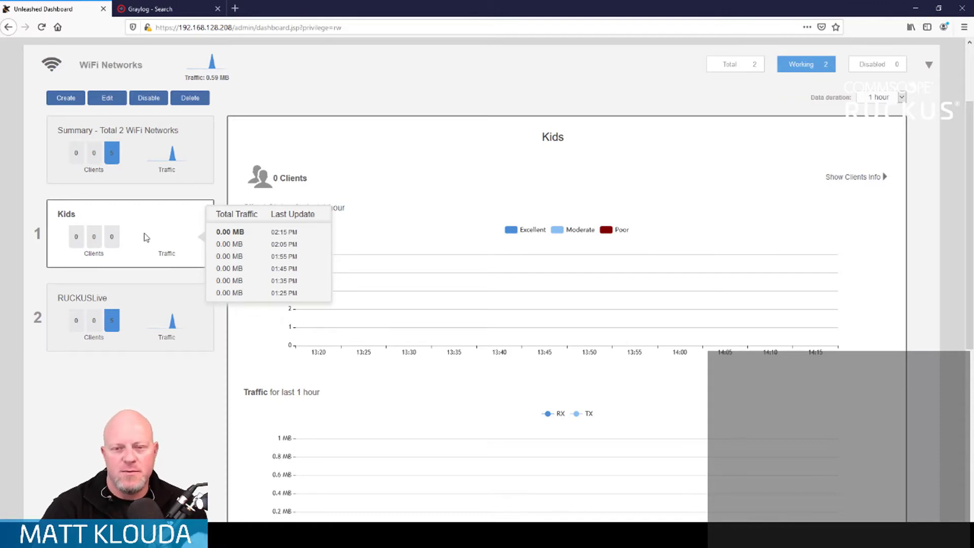
click(118, 100)
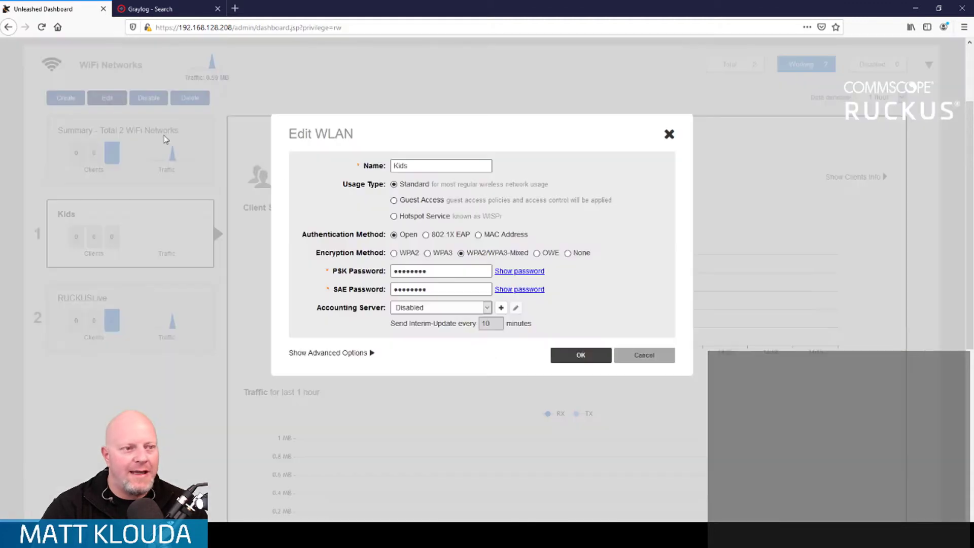
click(364, 355)
scroll(556, 398, down, 3)
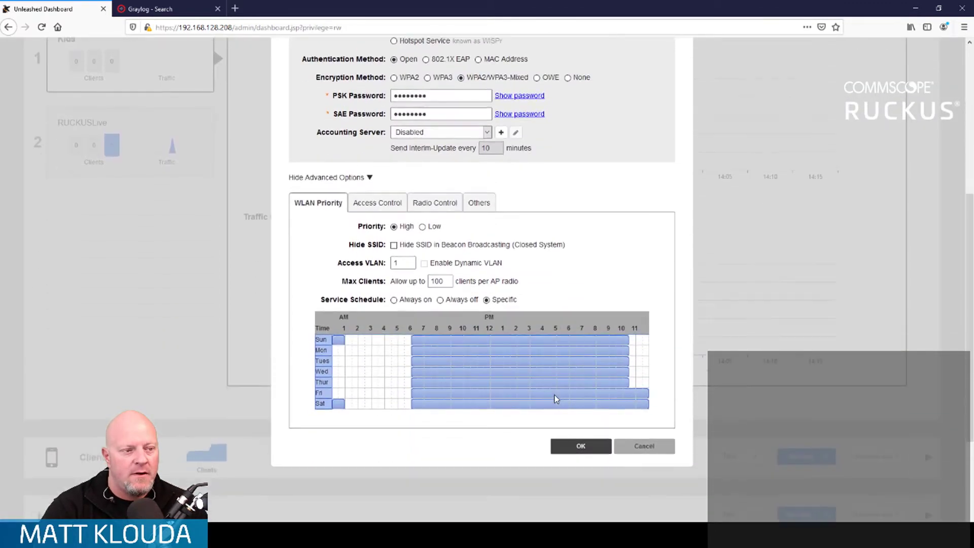
scroll(555, 399, down, 2)
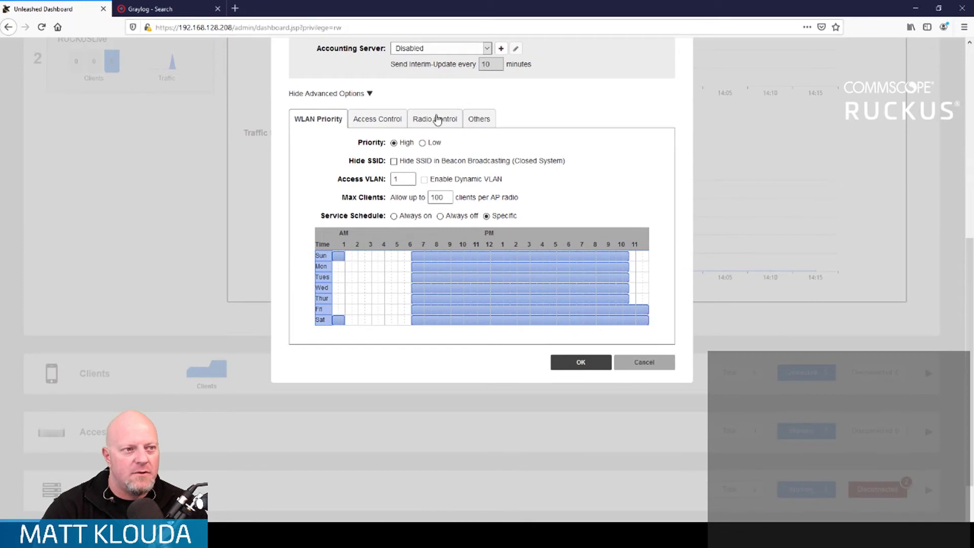
click(438, 119)
click(384, 120)
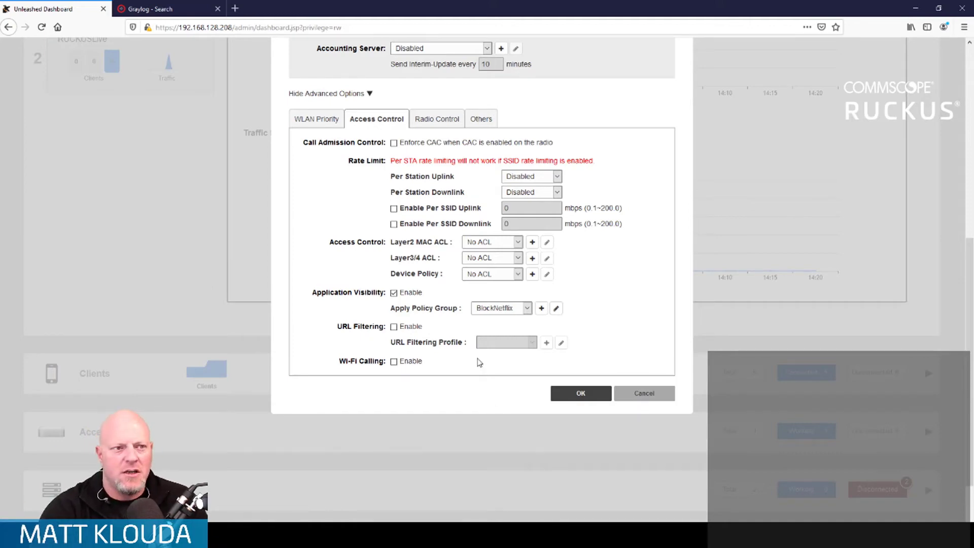
Step: Set the Kids WLAN's Per Station Uplink rate limit to 8.00mbps
click(559, 177)
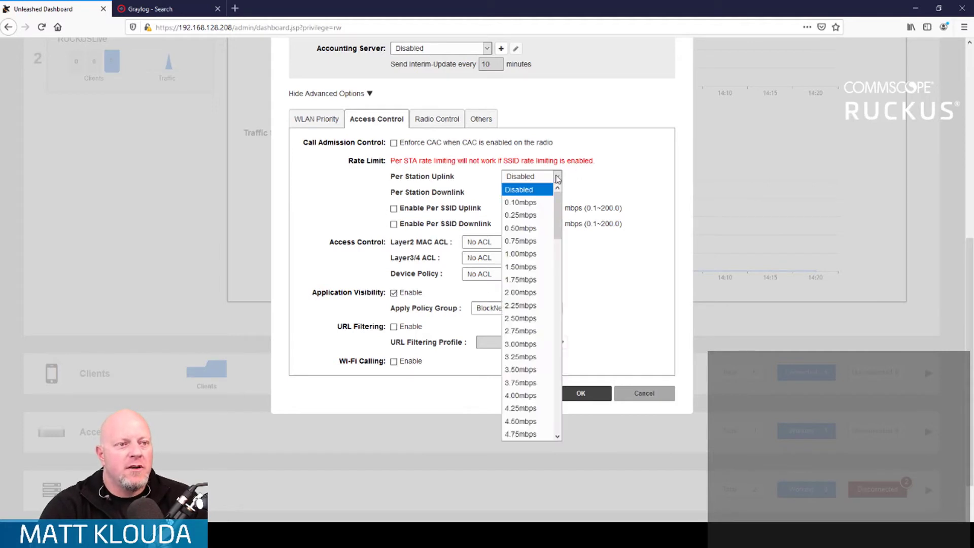
scroll(528, 395, down, 5)
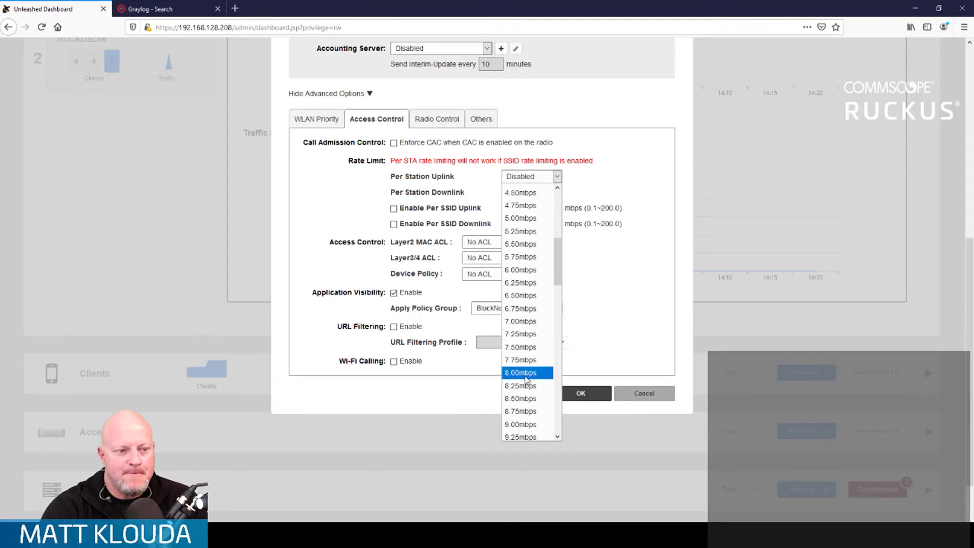
click(526, 401)
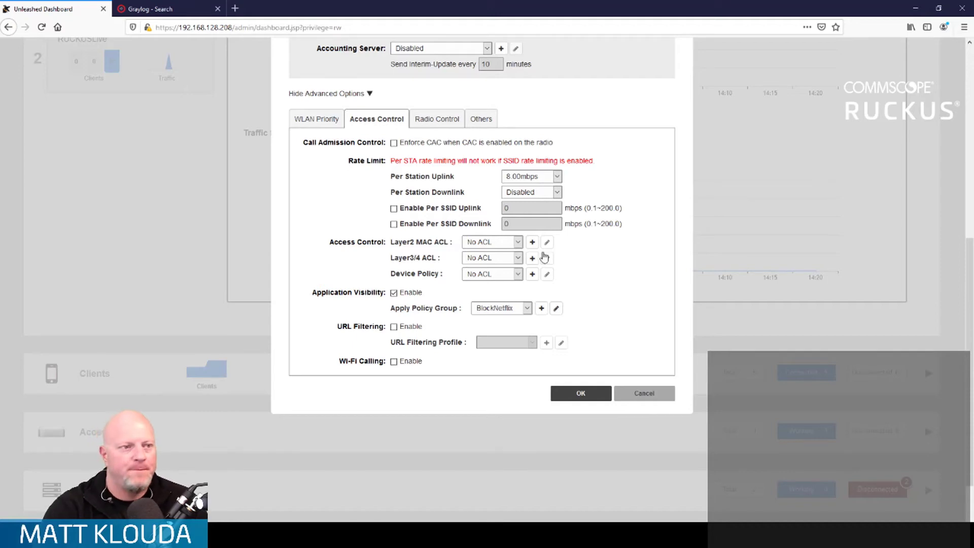
Step: Set the Kids WLAN's Per Station Downlink rate limit to 30.00mbps
click(558, 193)
scroll(545, 330, down, 15)
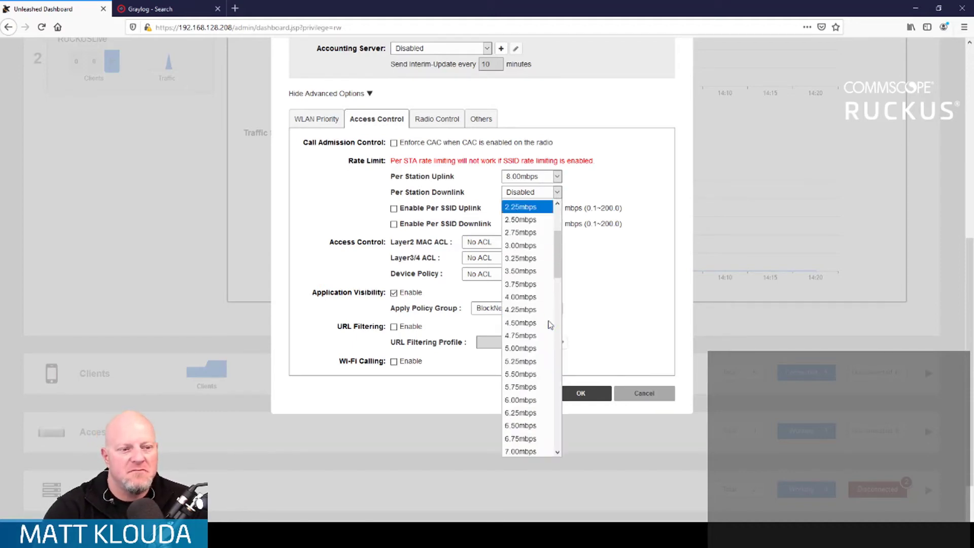
scroll(541, 350, down, 5)
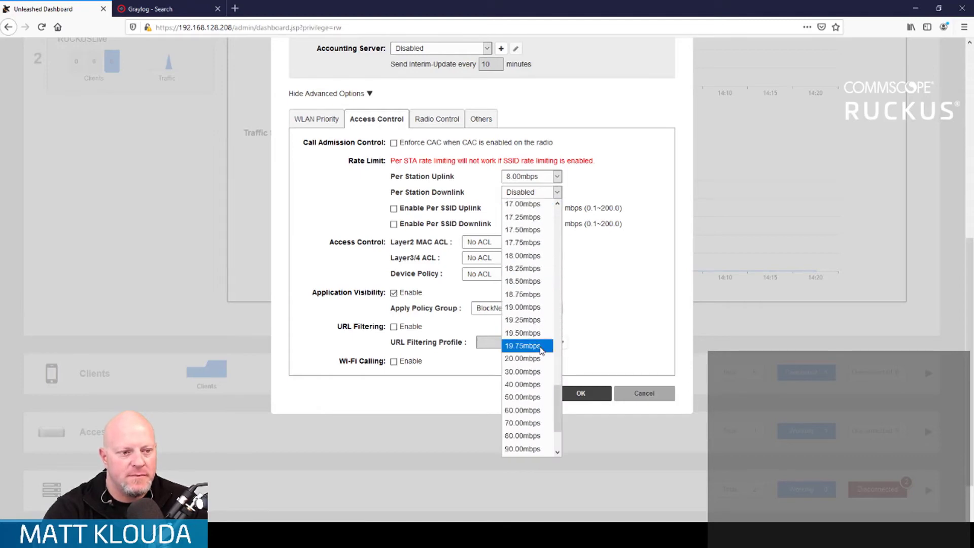
click(532, 370)
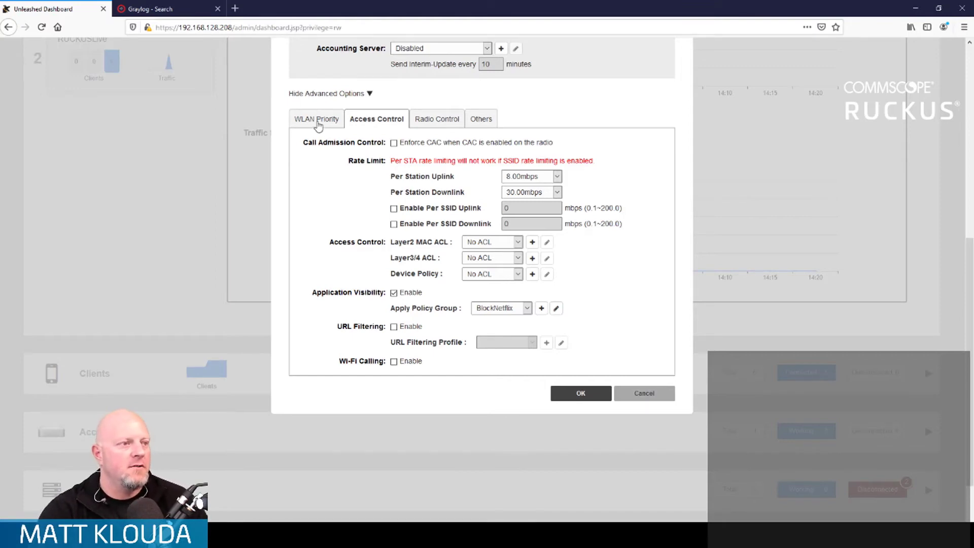
Step: Check the Kids WLAN's priority and service schedule, and disable Application Visibility in its Access Control settings
click(318, 125)
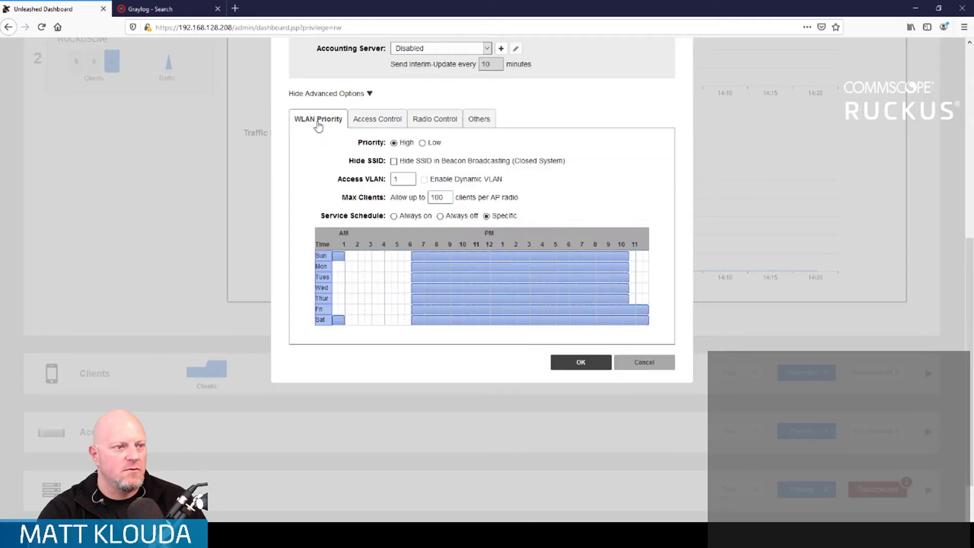
click(392, 118)
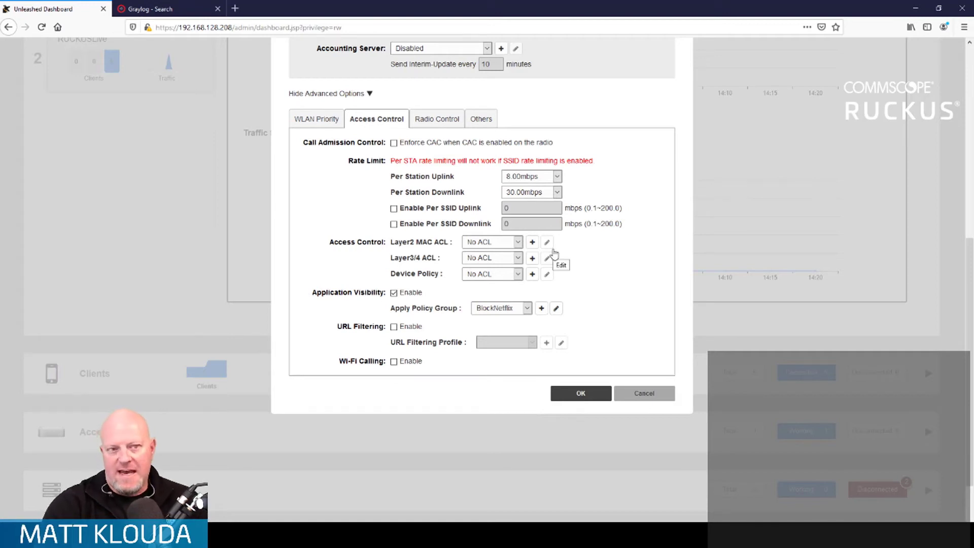
click(394, 294)
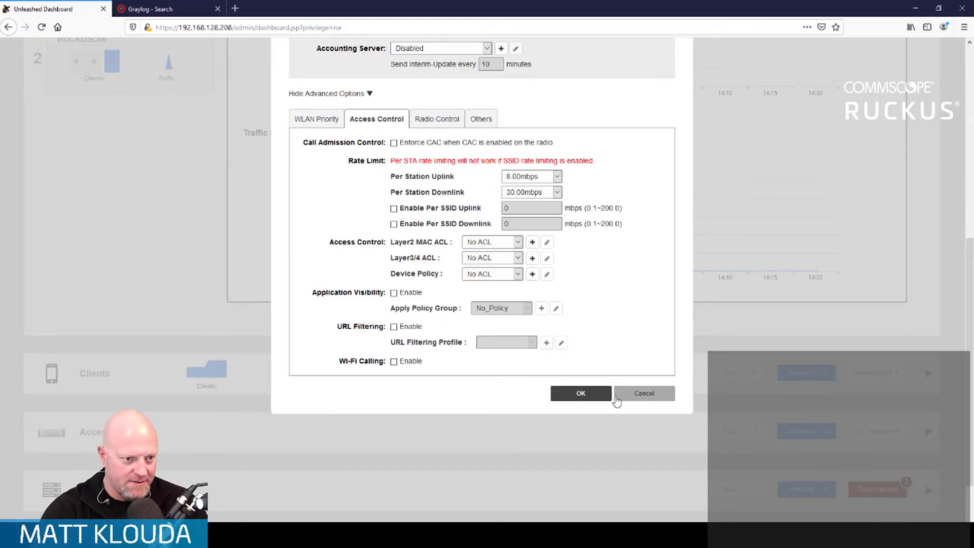
Step: Reveal the Kids WLAN's PSK password and save the WLAN changes
scroll(605, 386, up, 5)
click(532, 327)
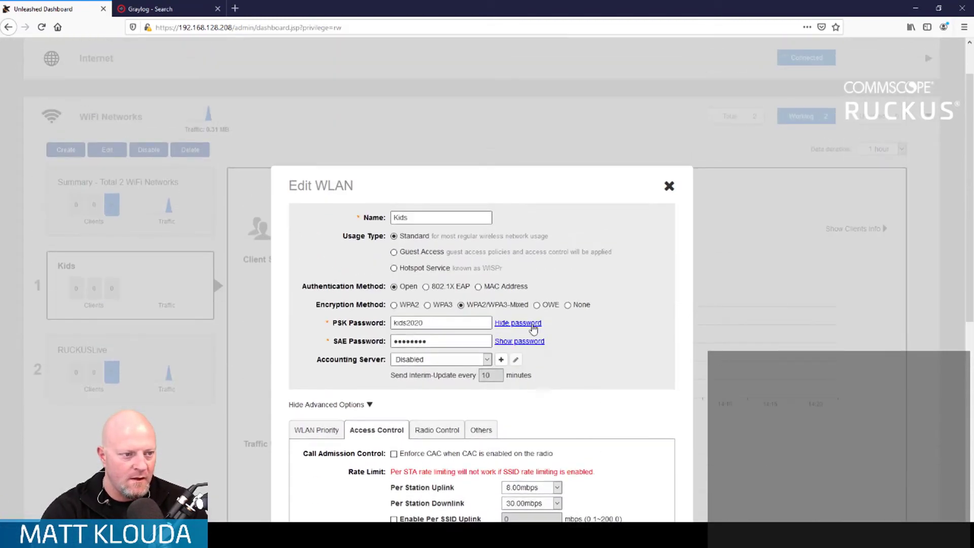
scroll(660, 380, down, 5)
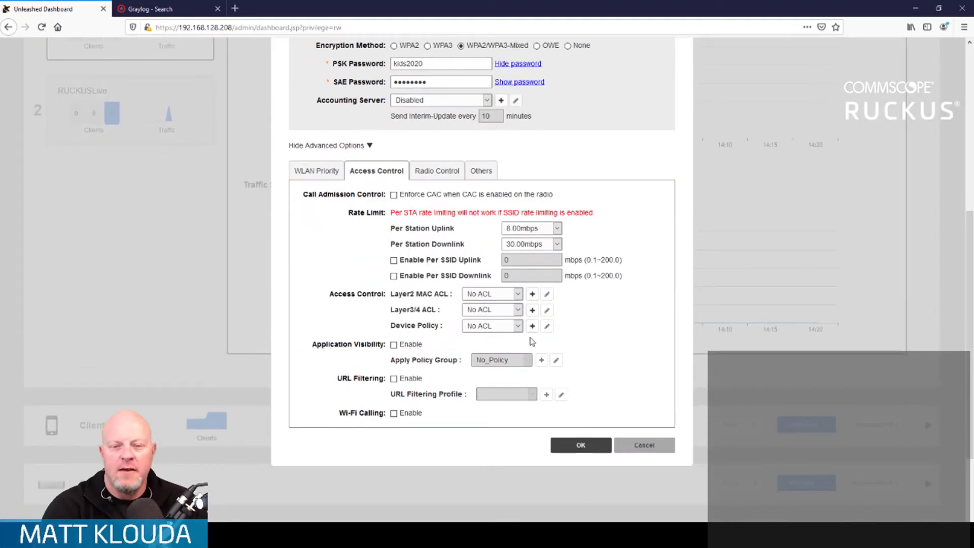
click(579, 446)
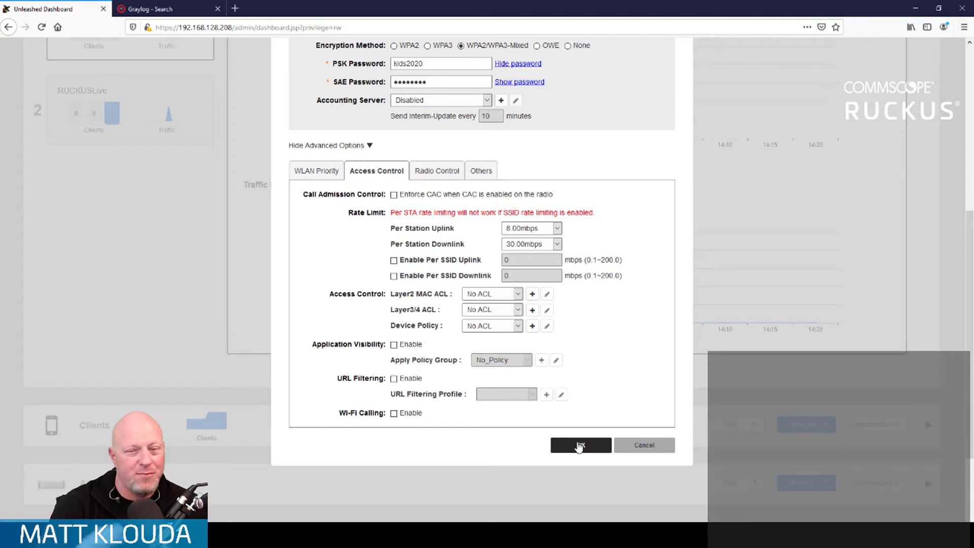
click(579, 446)
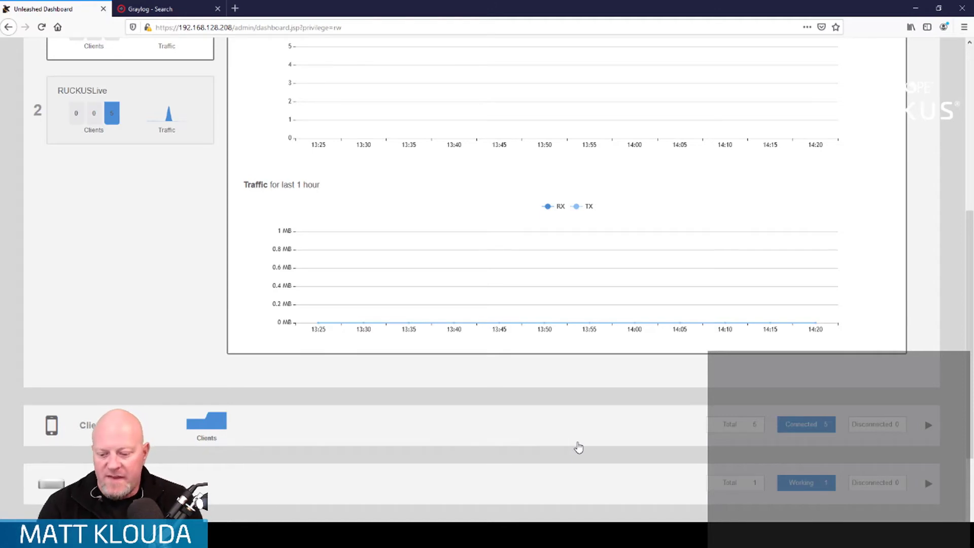
scroll(355, 234, up, 6)
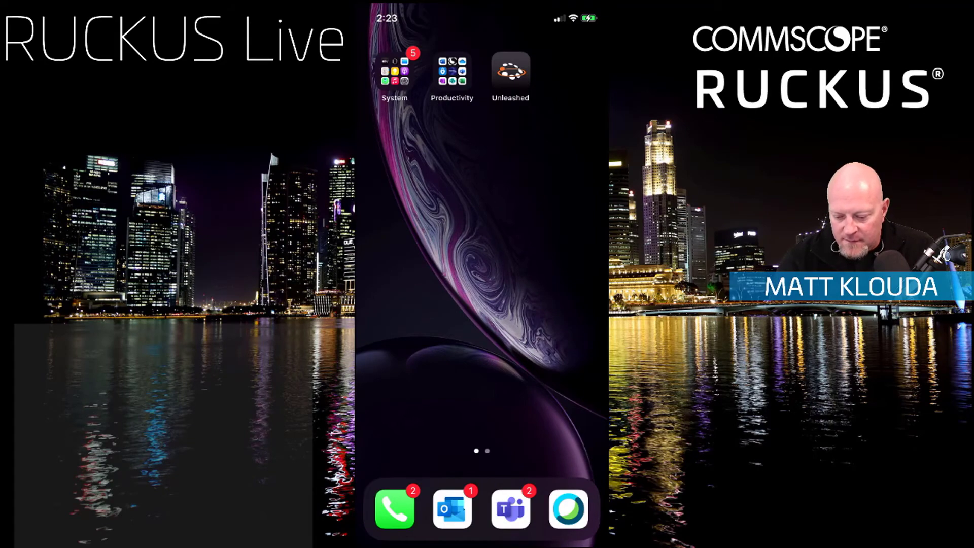
Step: On the phone, open the Wi-Fi settings and join the Kids network with its Wi-Fi password
click(394, 72)
click(538, 330)
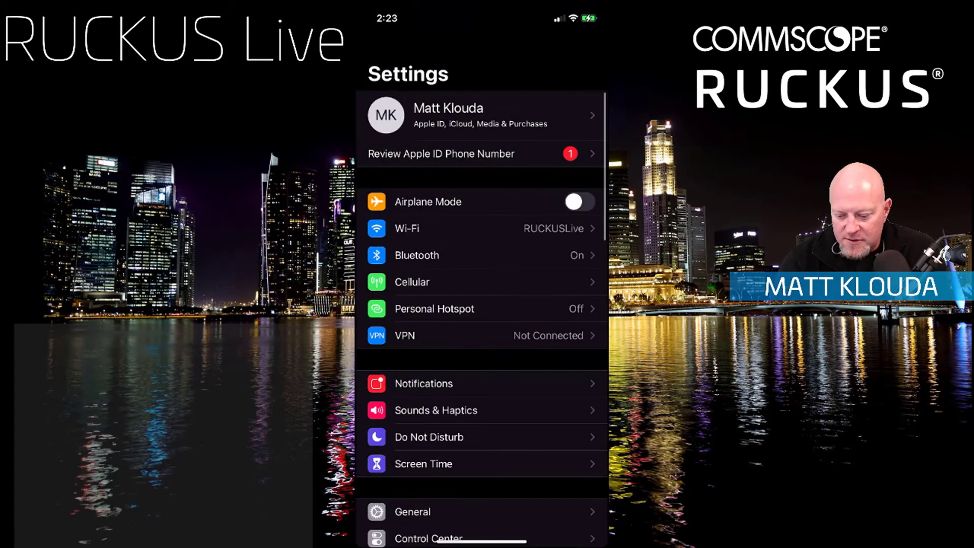
click(407, 228)
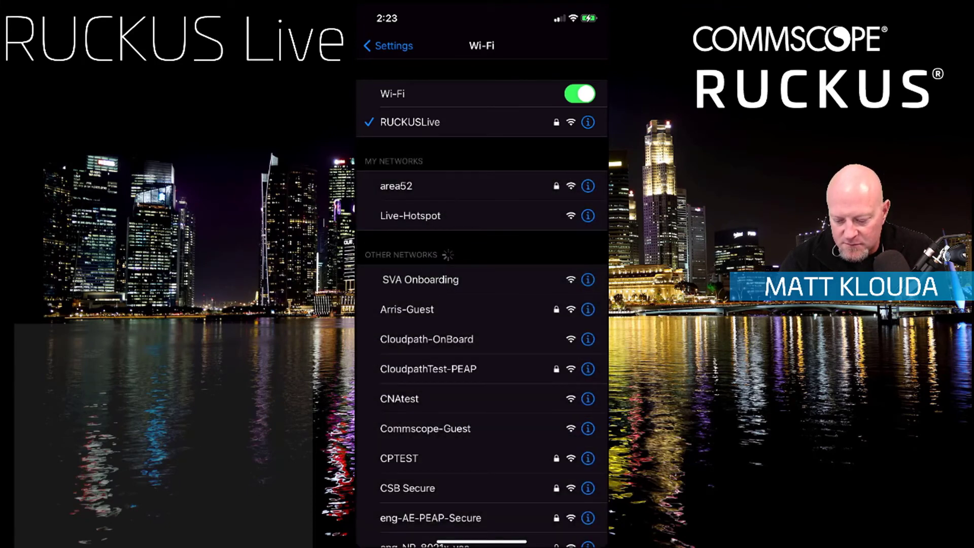
scroll(482, 305, down, 5)
scroll(482, 305, down, 10)
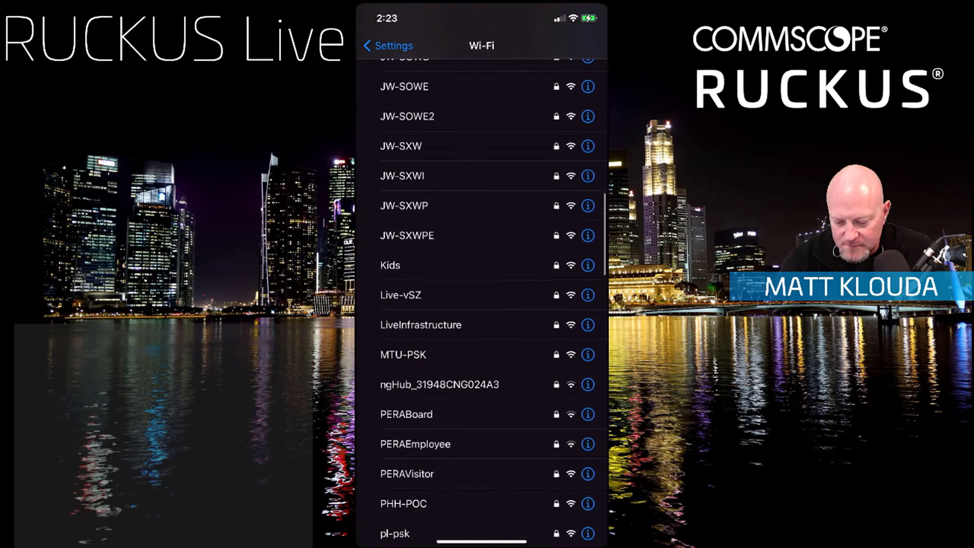
scroll(482, 305, up, 2)
click(390, 315)
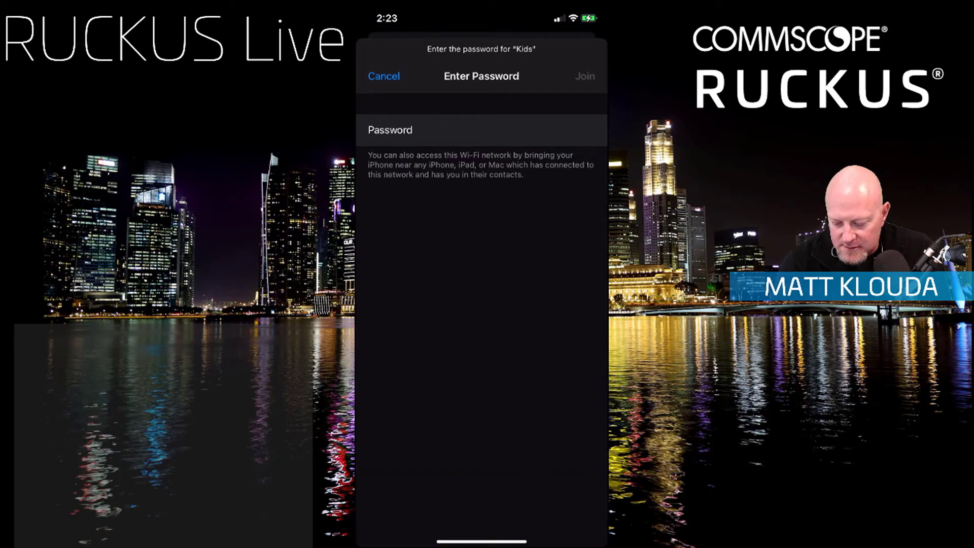
click(585, 77)
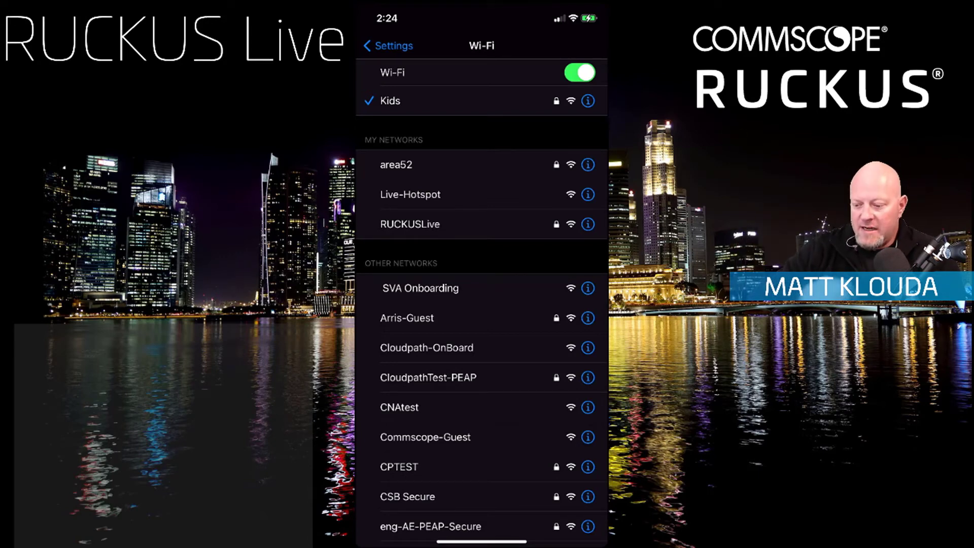
Step: Leave the phone settings and try to run a speed test in the SpeedFlex app
drag(482, 541, 482, 355)
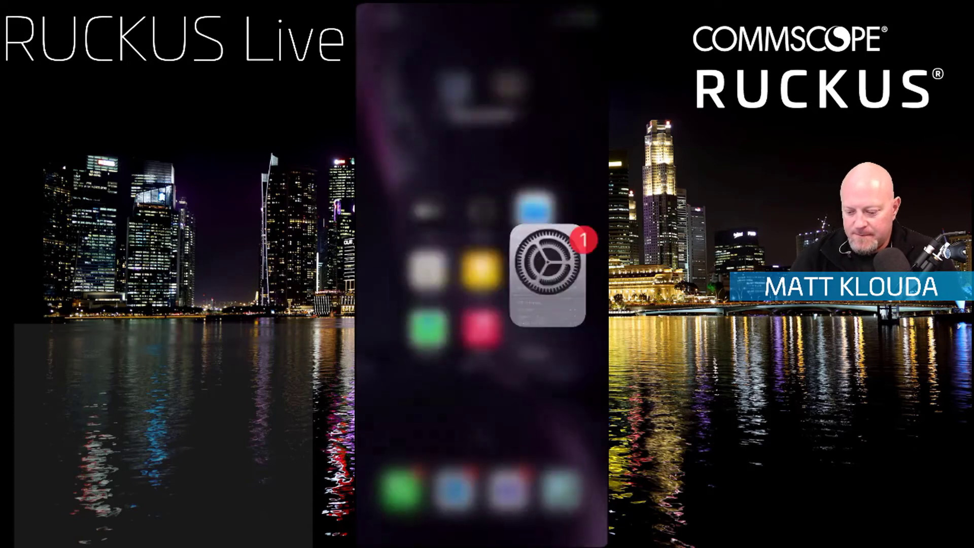
drag(481, 541, 482, 355)
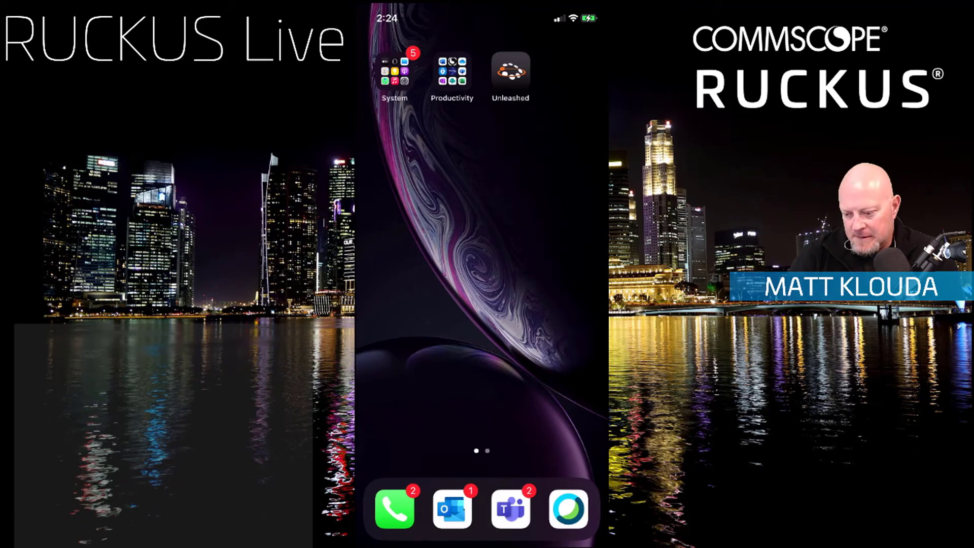
scroll(482, 274, right, 5)
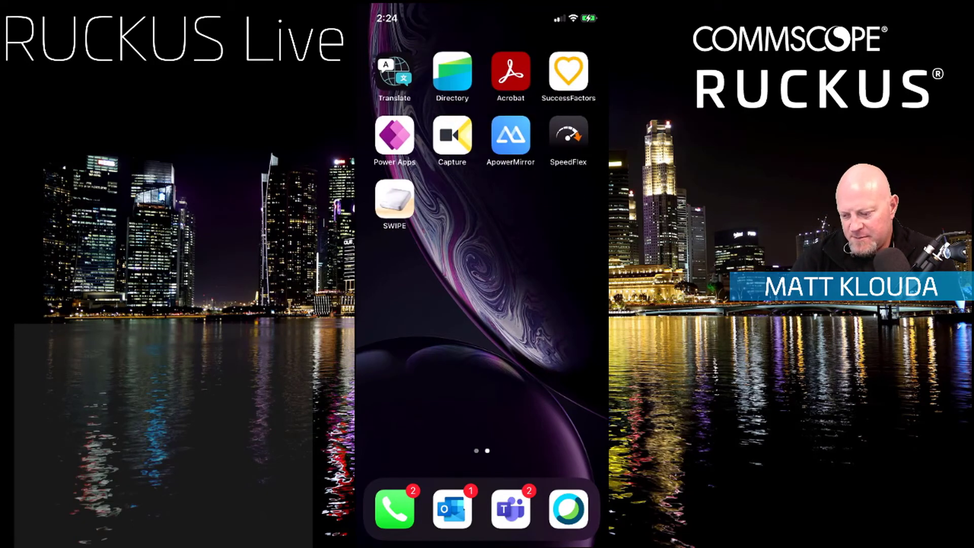
click(569, 135)
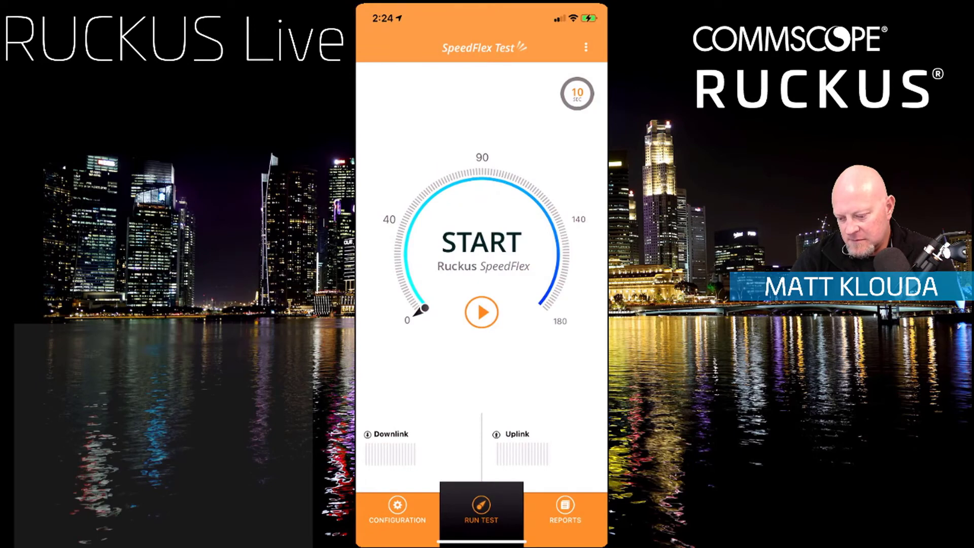
click(482, 313)
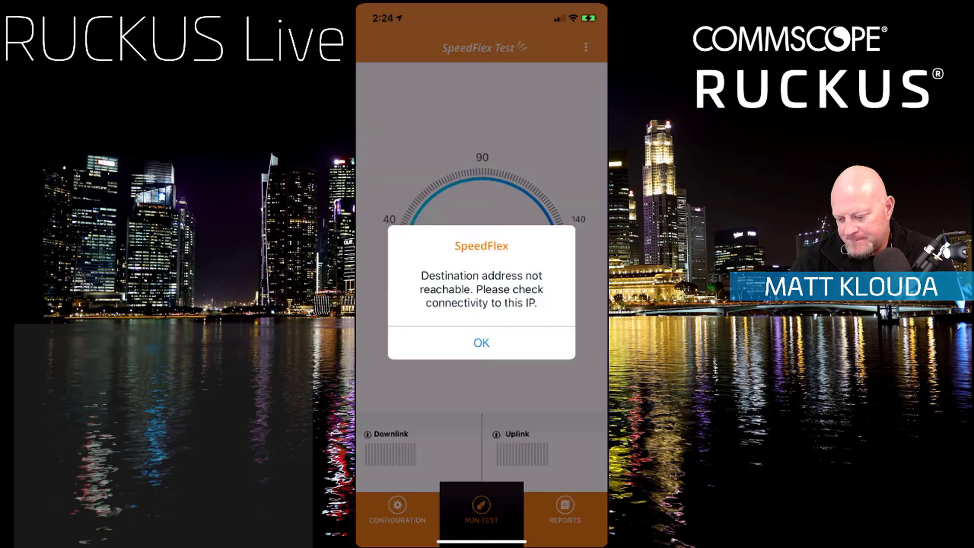
click(482, 343)
Step: Switch to Safari on the phone, load speedtest.net, and run a speed test over the Kids network
drag(482, 542, 500, 365)
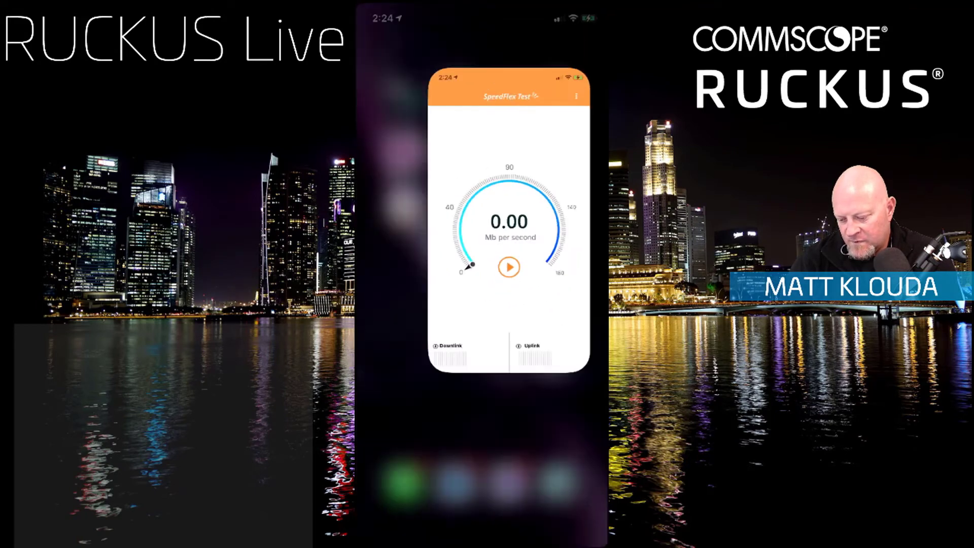
drag(481, 254, 482, 386)
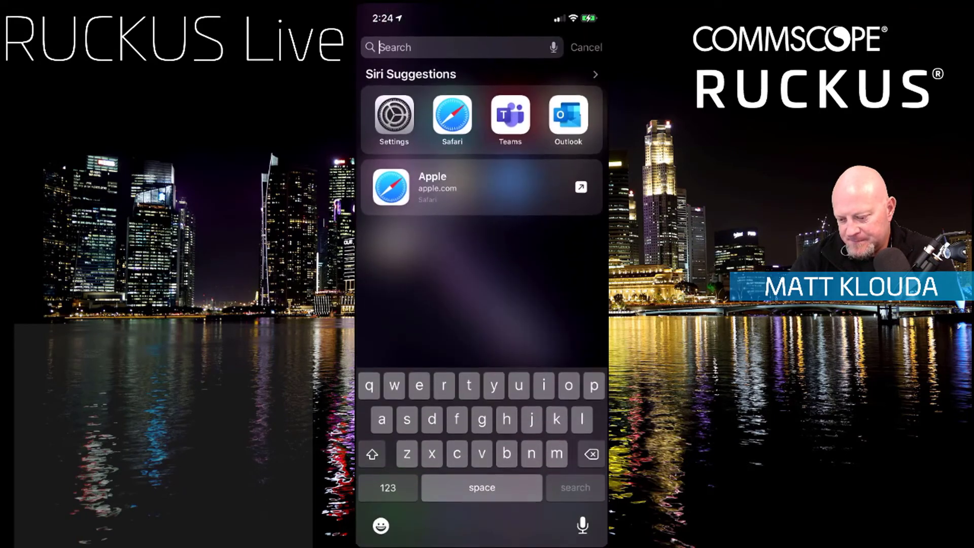
click(437, 186)
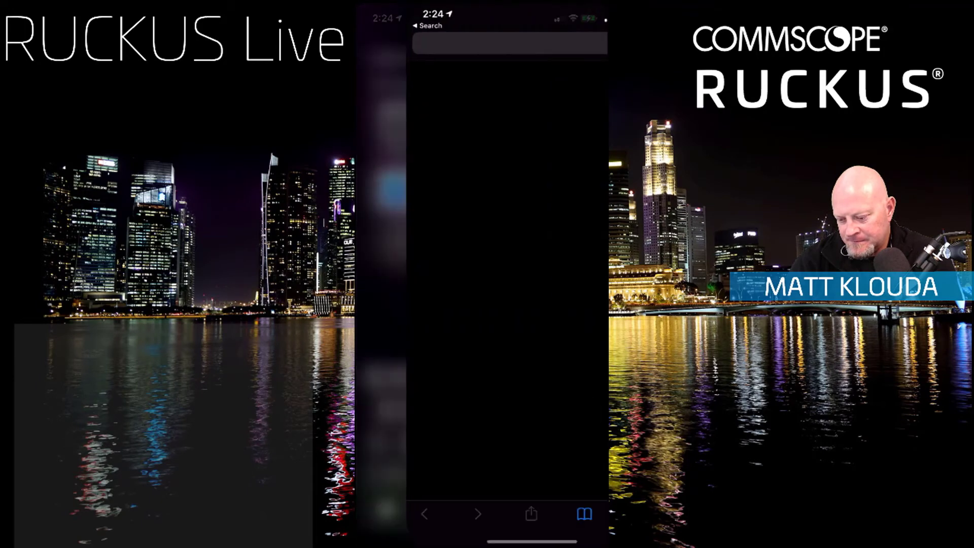
click(487, 46)
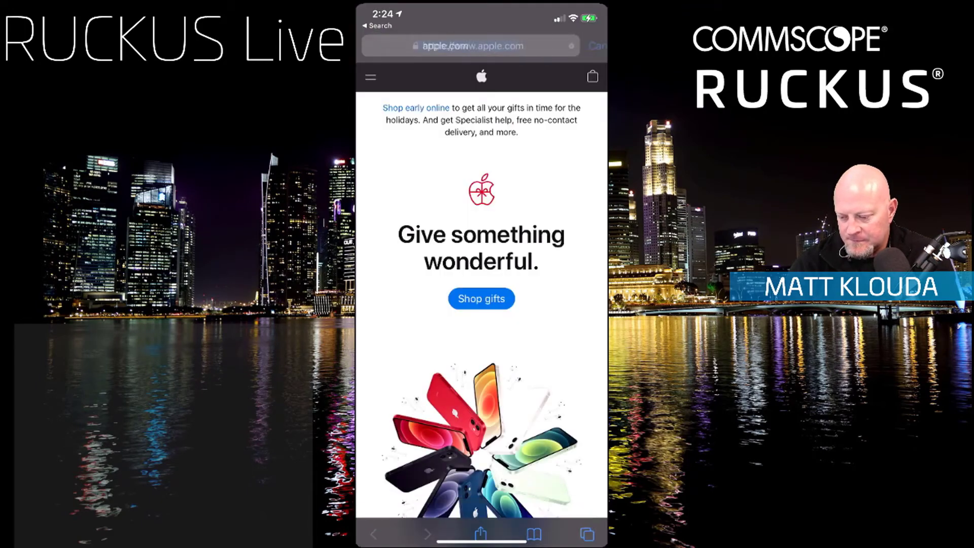
text(speedtest)
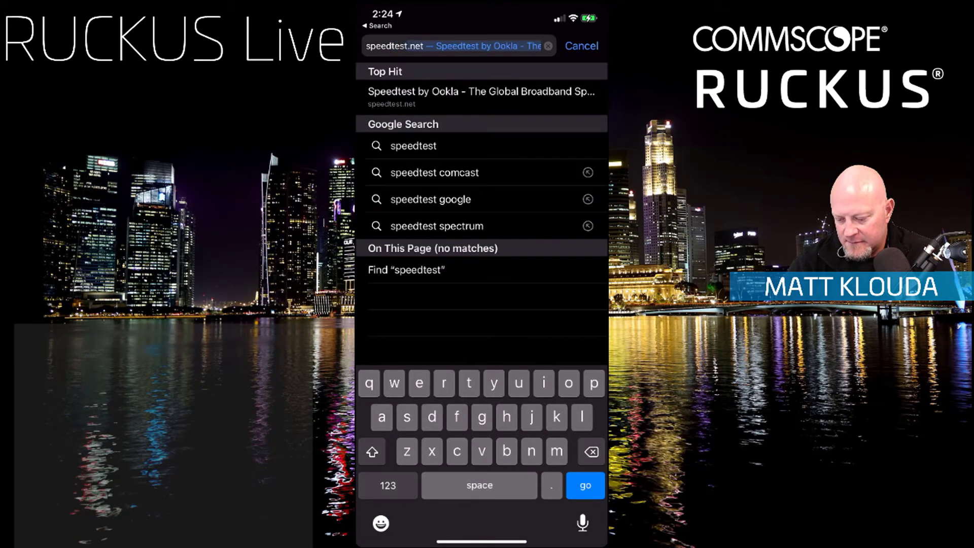
key(Return)
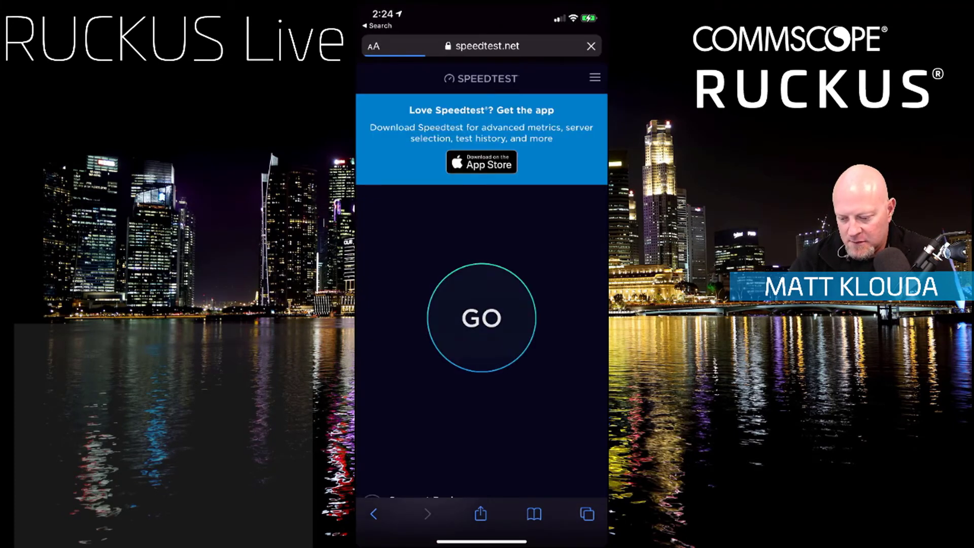
click(481, 318)
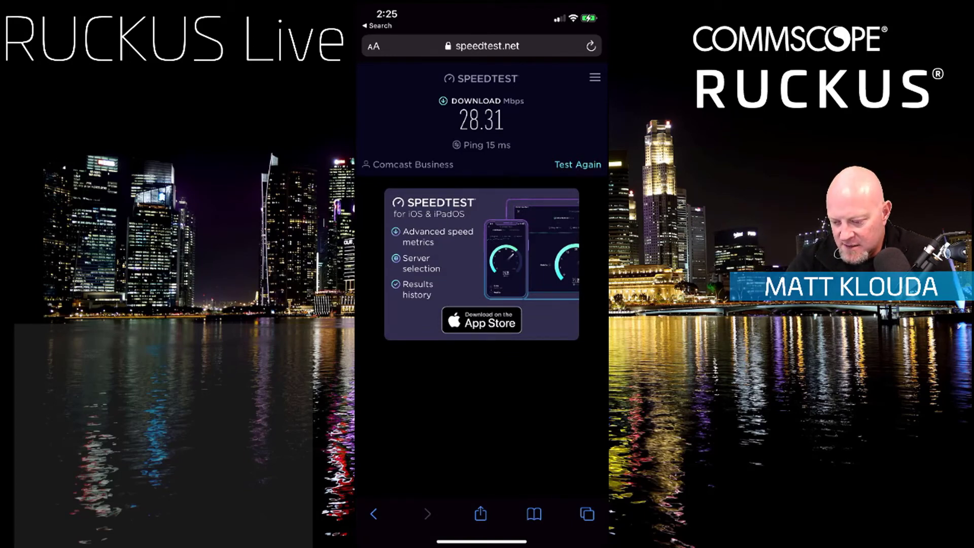
Step: Run the speed test again and look over the server and provider details on the page
click(578, 164)
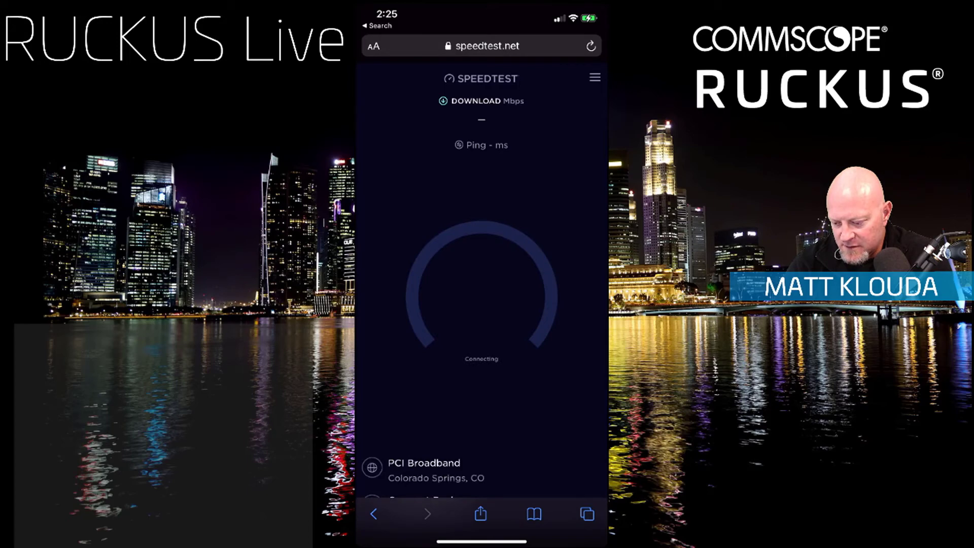
scroll(482, 274, down, 5)
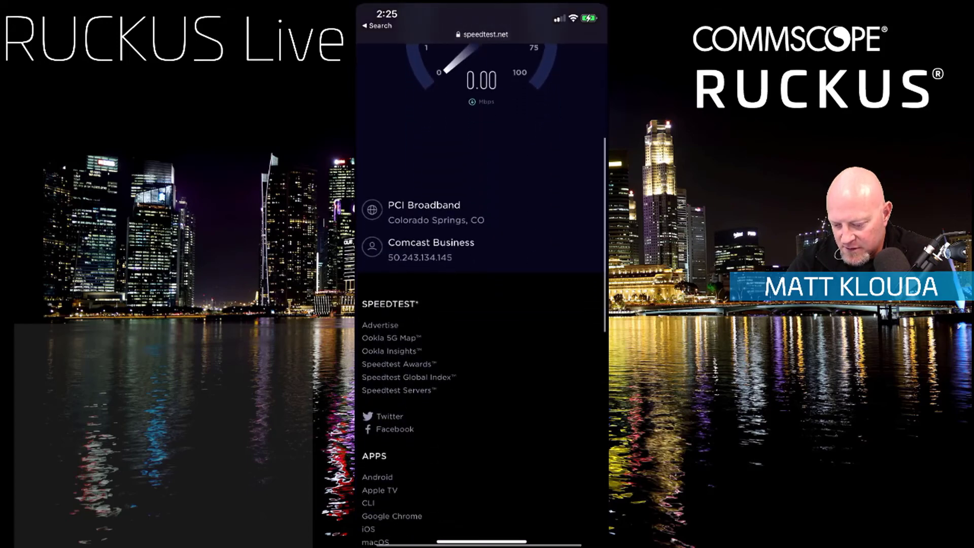
scroll(482, 274, up, 6)
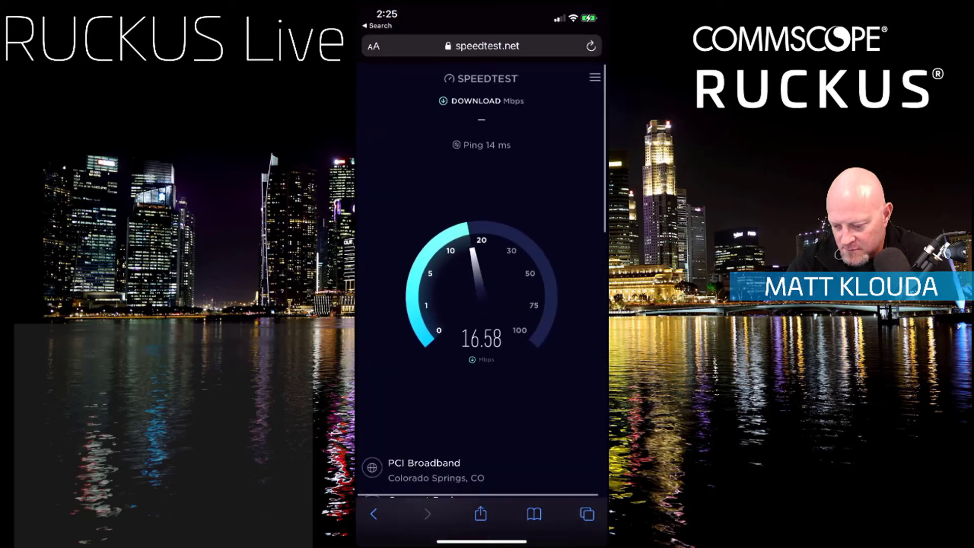
Step: Look through the Speedtest site's navigation options, close them, and check the running test
click(595, 78)
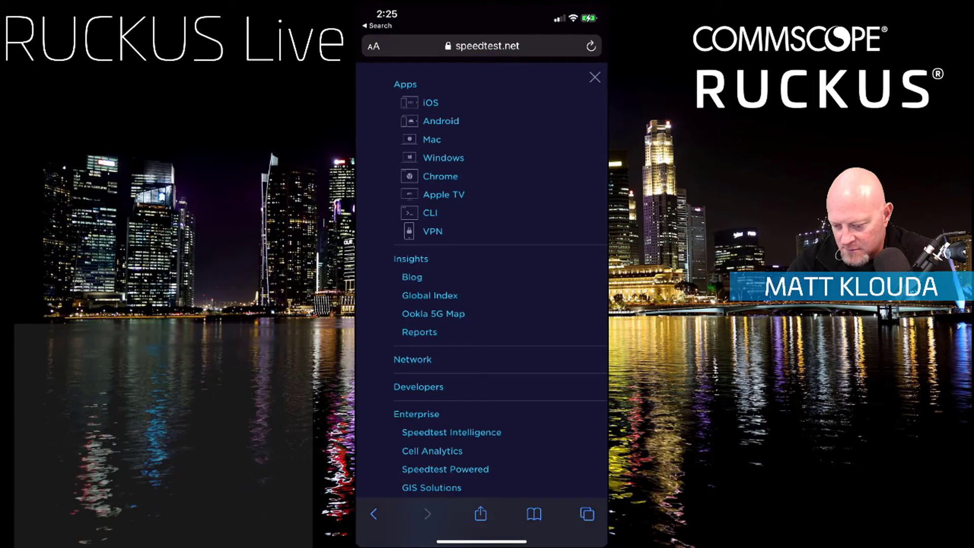
scroll(482, 274, down, 3)
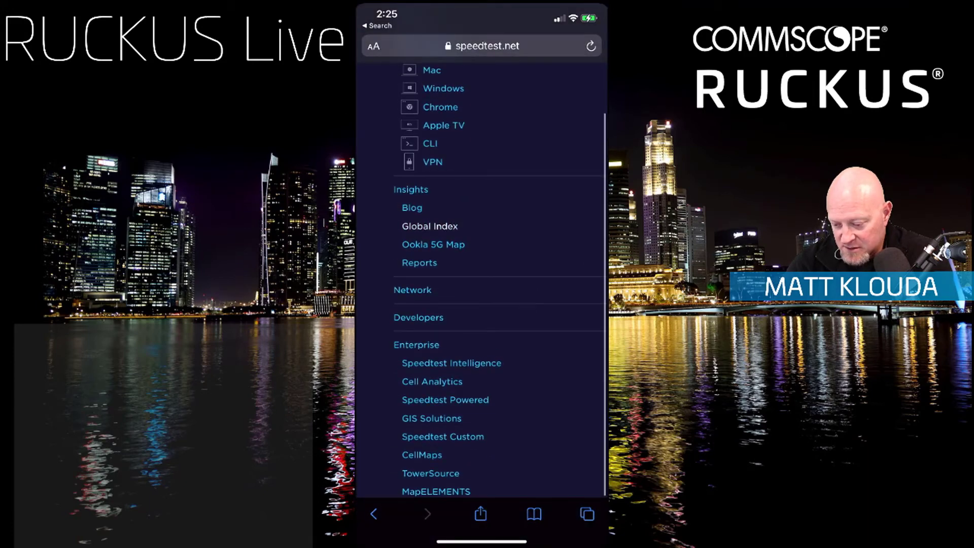
scroll(482, 274, up, 3)
click(595, 80)
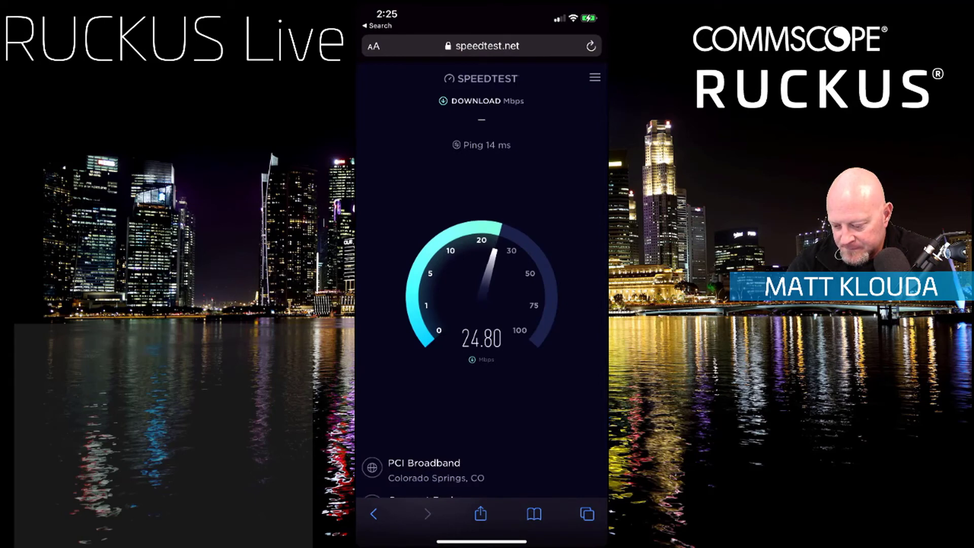
scroll(482, 274, down, 2)
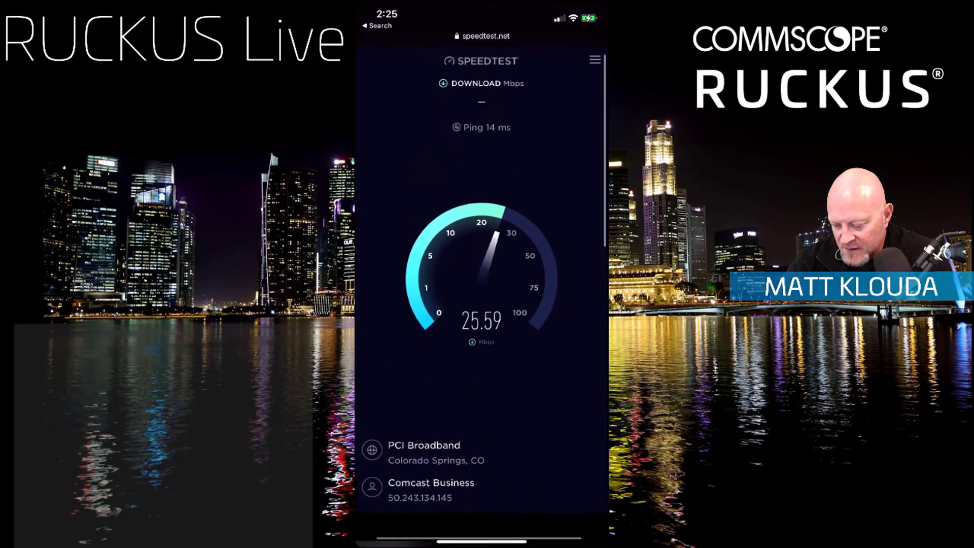
Step: Install the Speedtest by Ookla app on the phone from the App Store link on the Speedtest page
scroll(482, 274, up, 1)
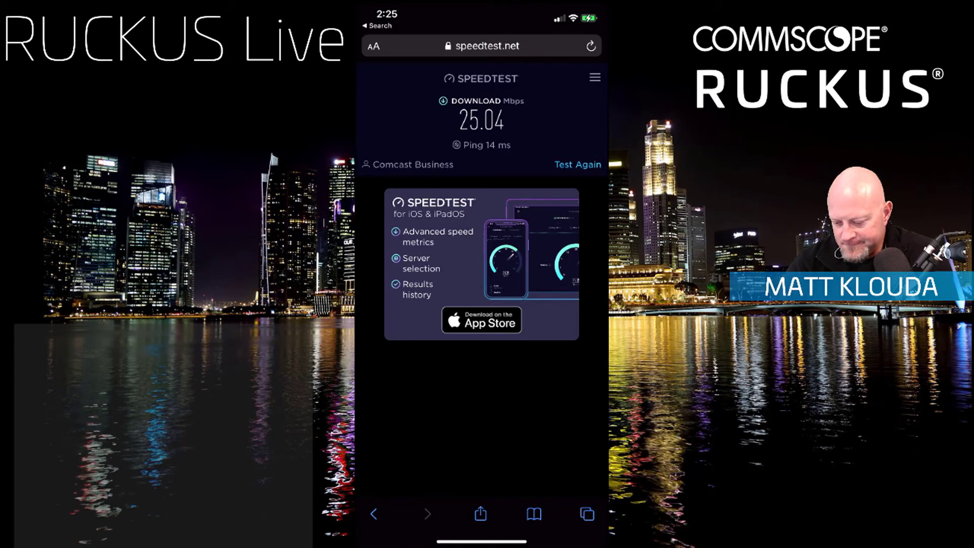
click(481, 320)
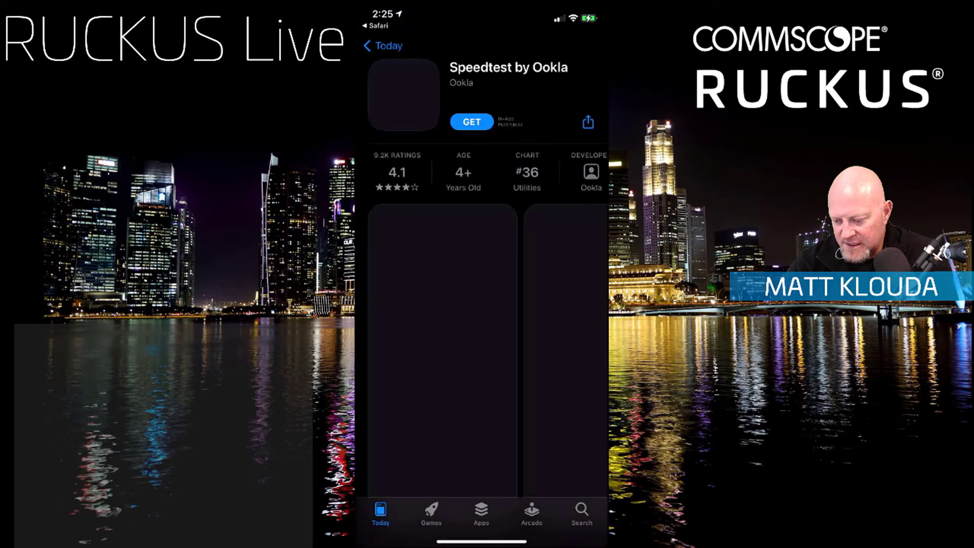
click(471, 122)
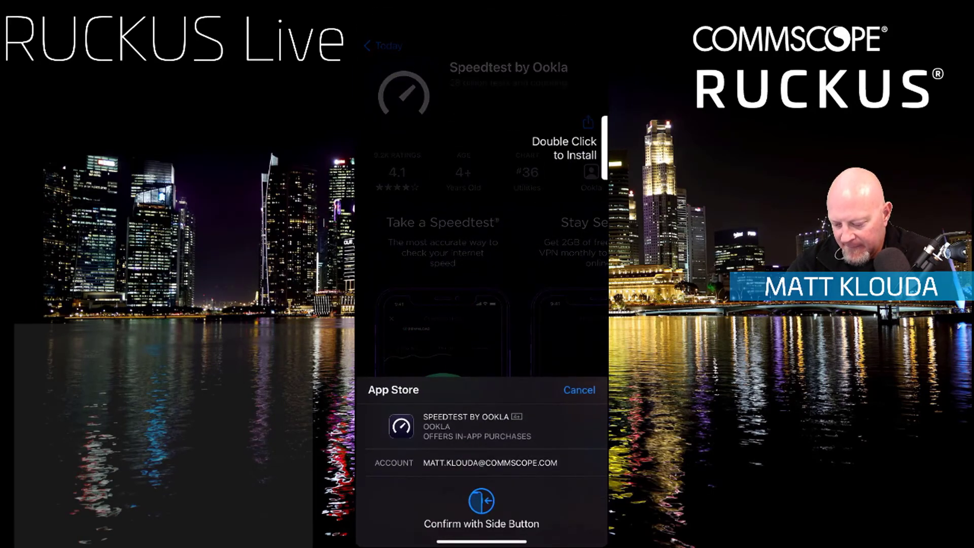
double_click(606, 148)
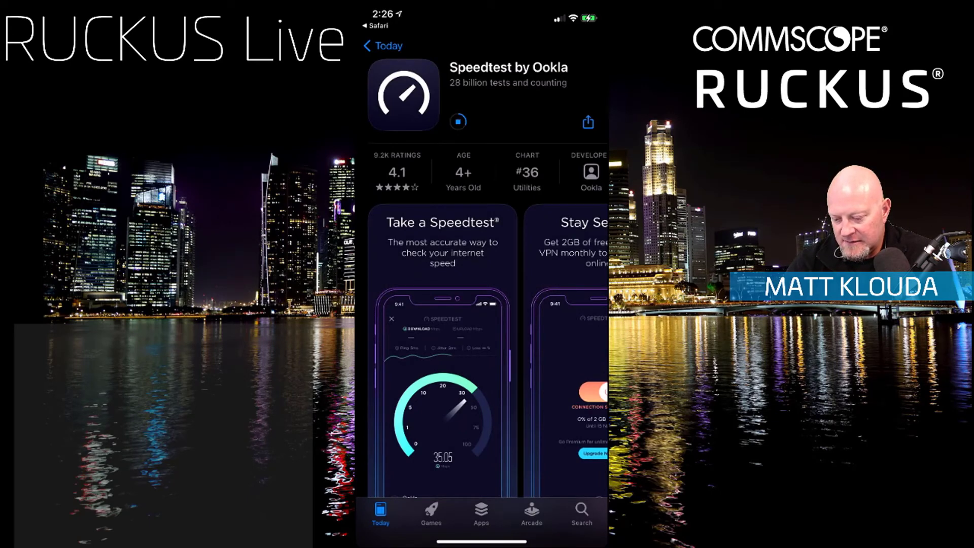
scroll(482, 253, down, 2)
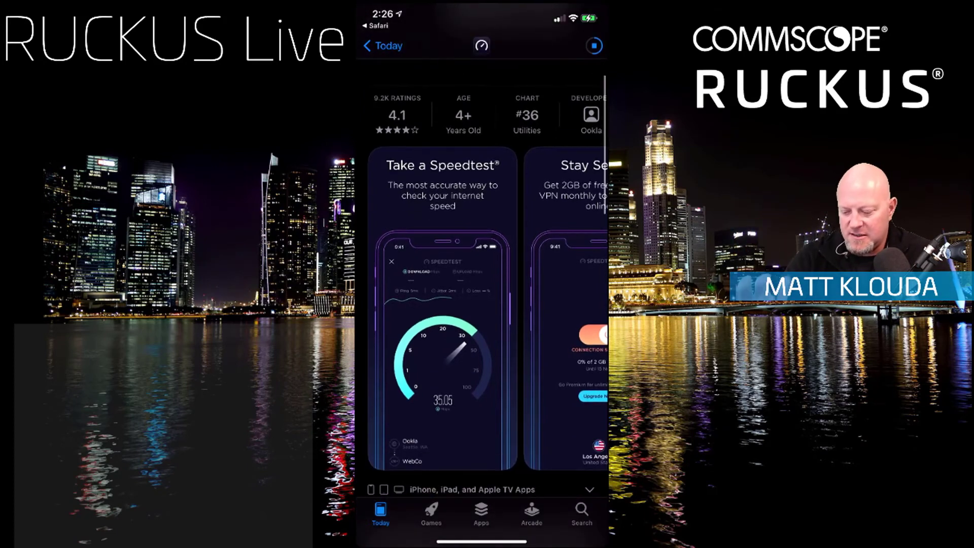
scroll(482, 310, right, 3)
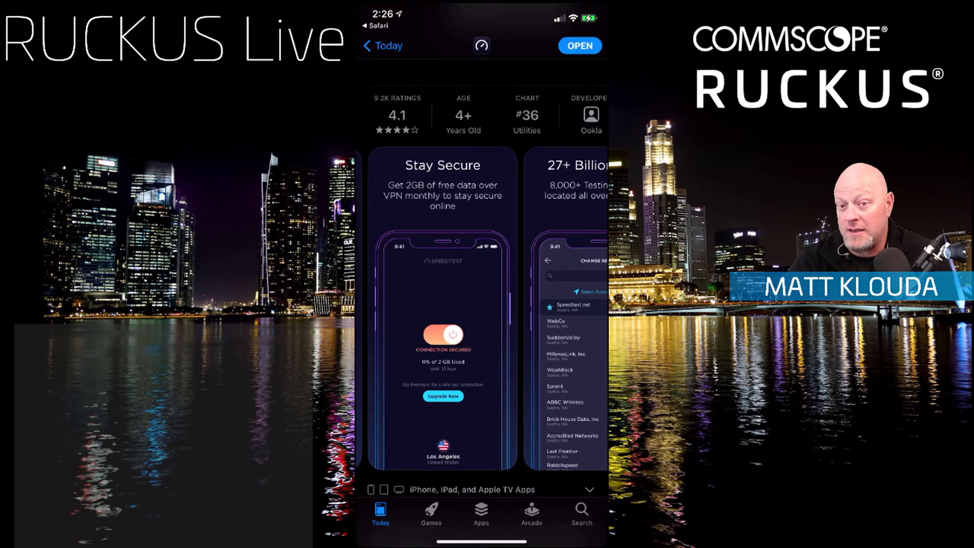
Step: Open the Speedtest app, allow analytics collection, accept the privacy notice, and start a speed test
click(580, 46)
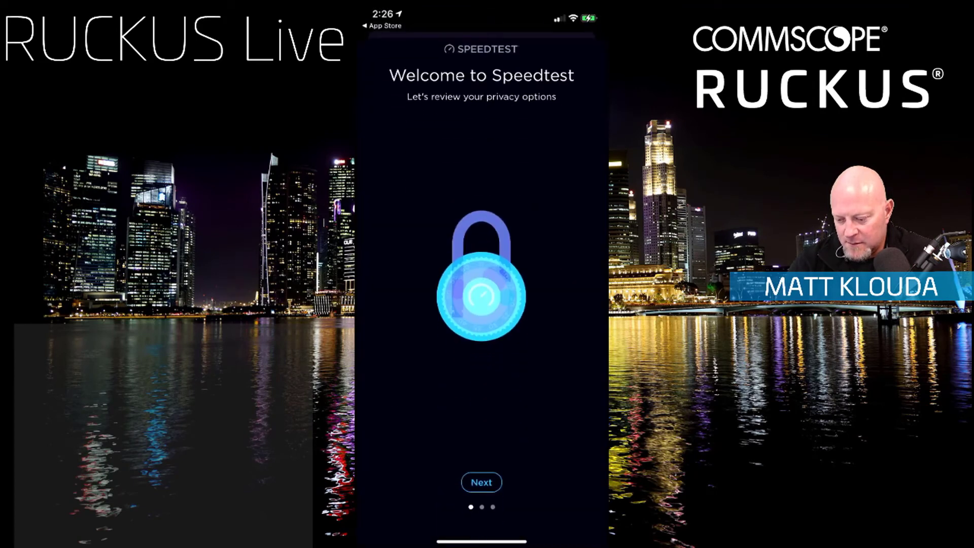
click(482, 482)
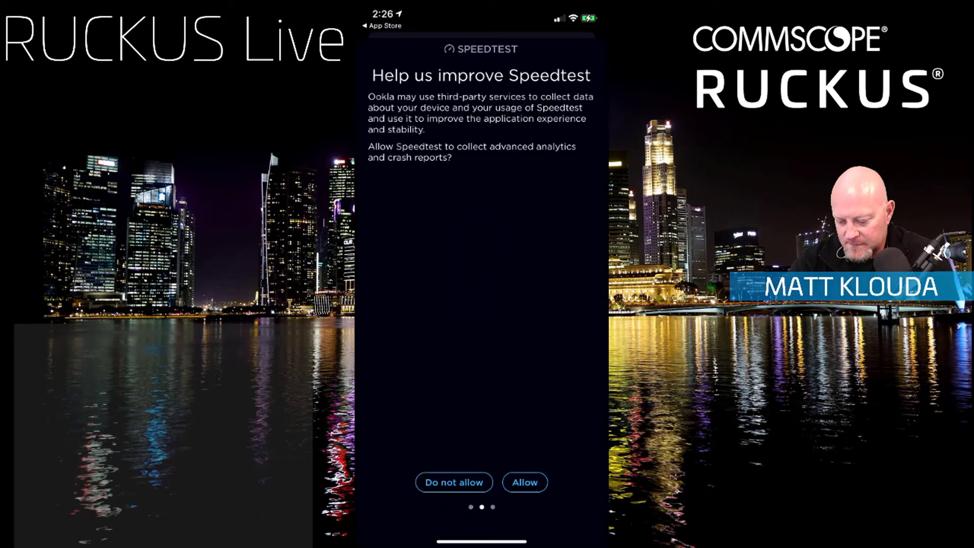
click(525, 482)
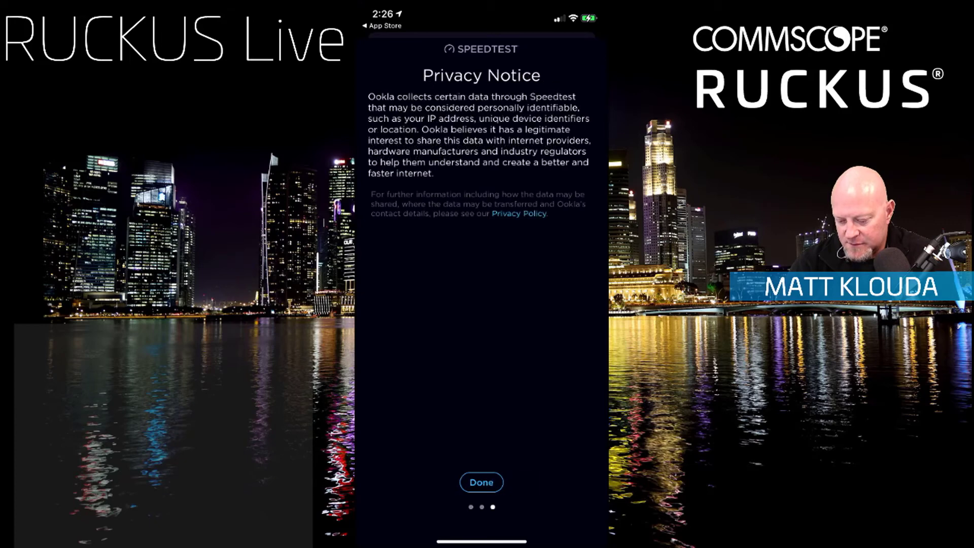
click(481, 482)
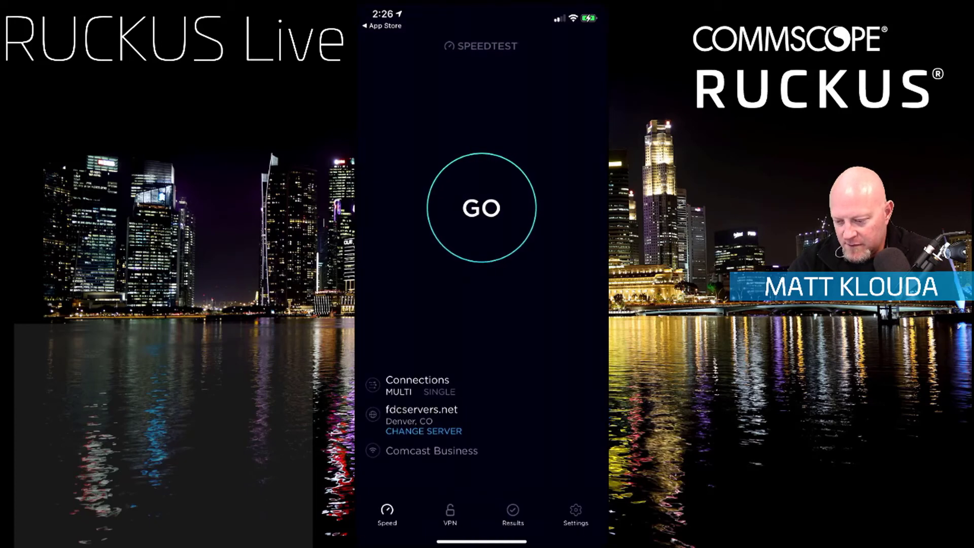
click(482, 208)
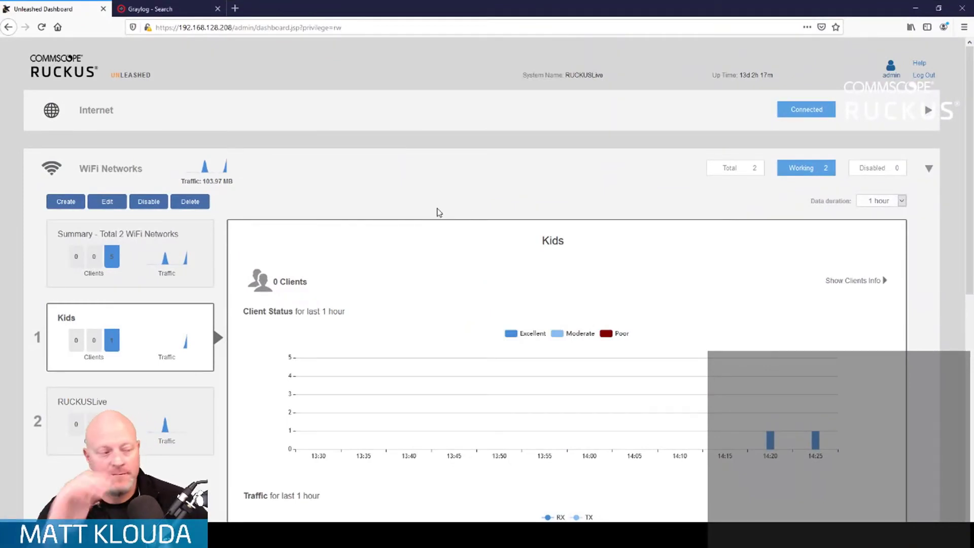
Step: In the Unleashed dashboard, open the Kids WLAN for editing and bring up its advanced access control settings
scroll(379, 227, down, 1)
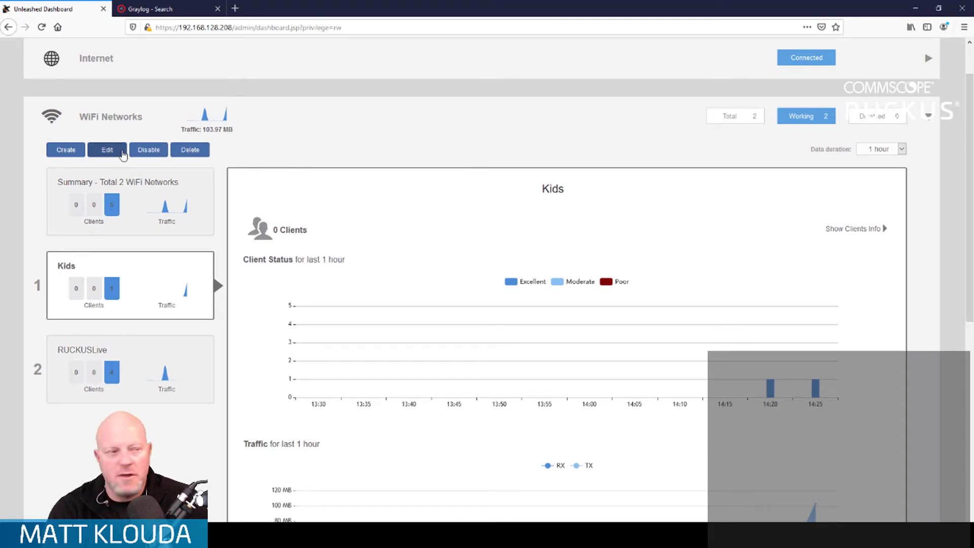
click(117, 152)
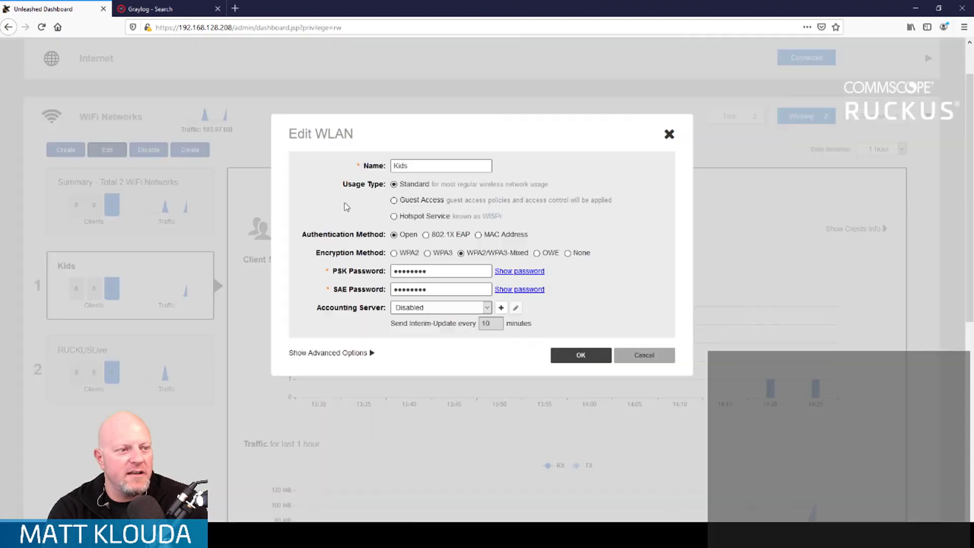
click(371, 352)
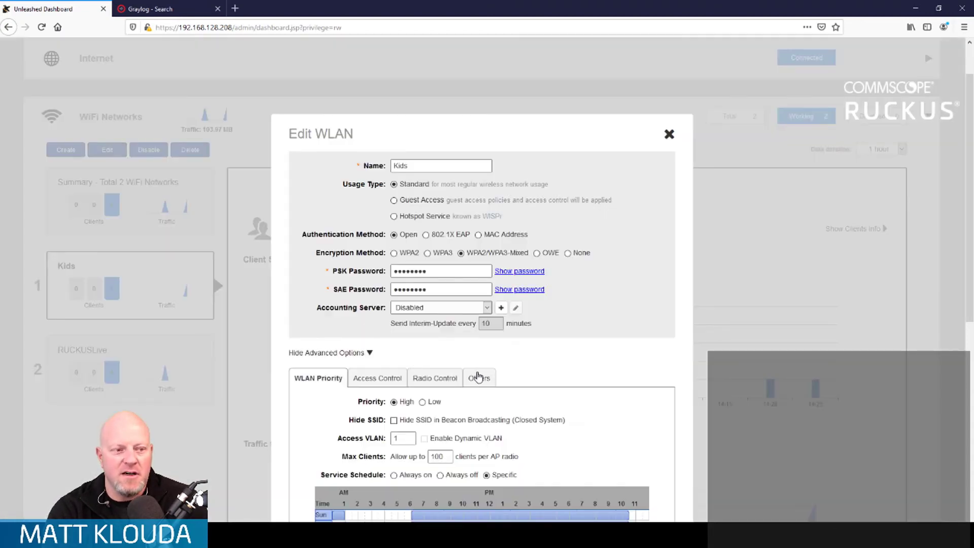
scroll(480, 376, down, 3)
scroll(480, 378, down, 1)
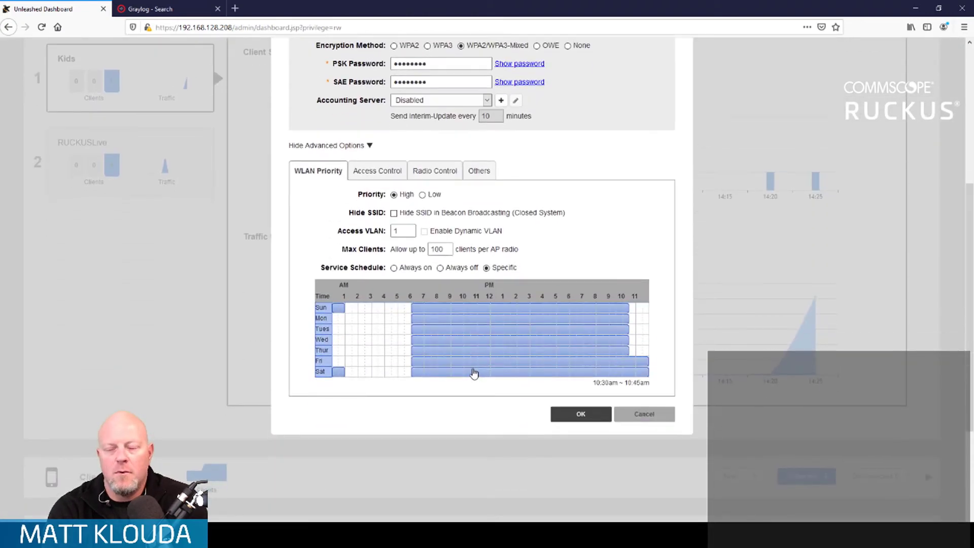
click(387, 172)
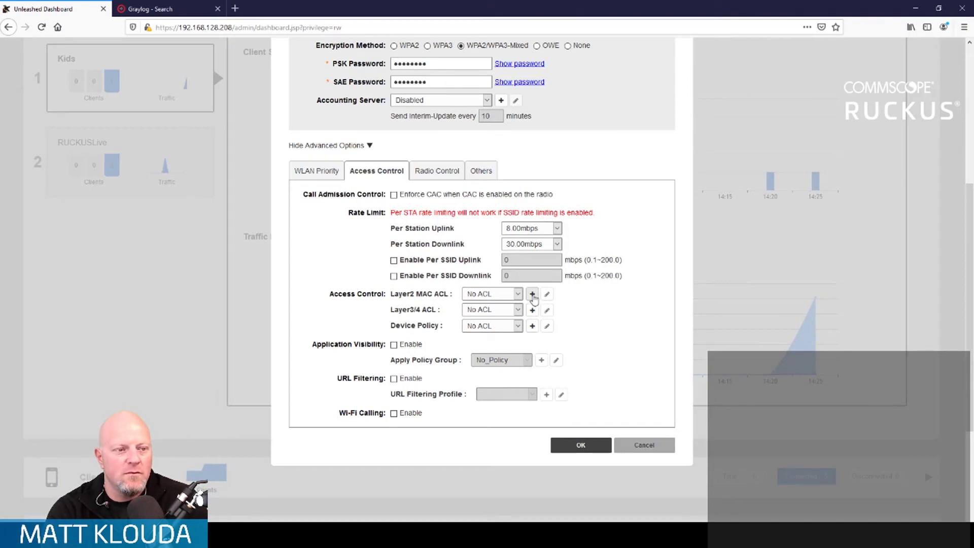
click(533, 294)
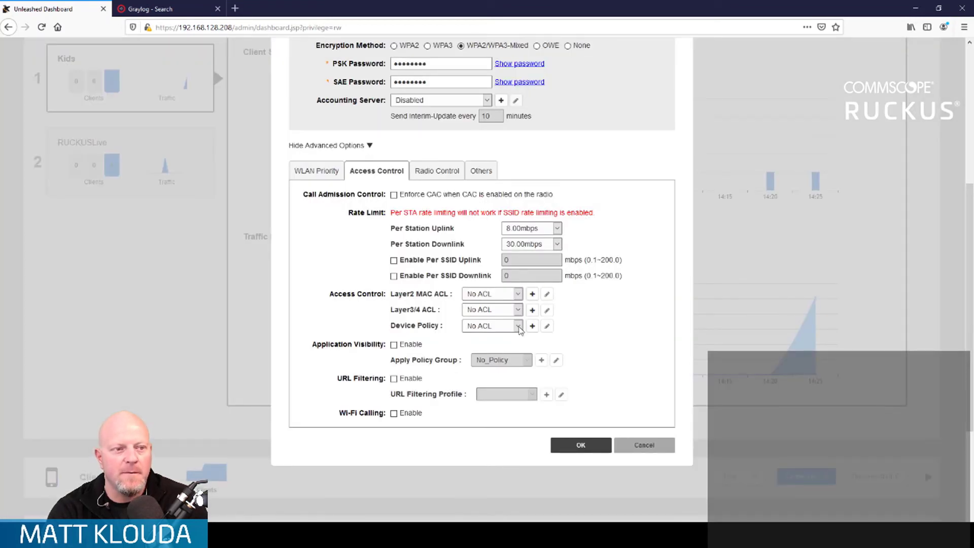
Step: Set both the per-station uplink and per-station downlink rate limits of the Kids WLAN to Disabled
click(556, 229)
scroll(523, 284, up, 5)
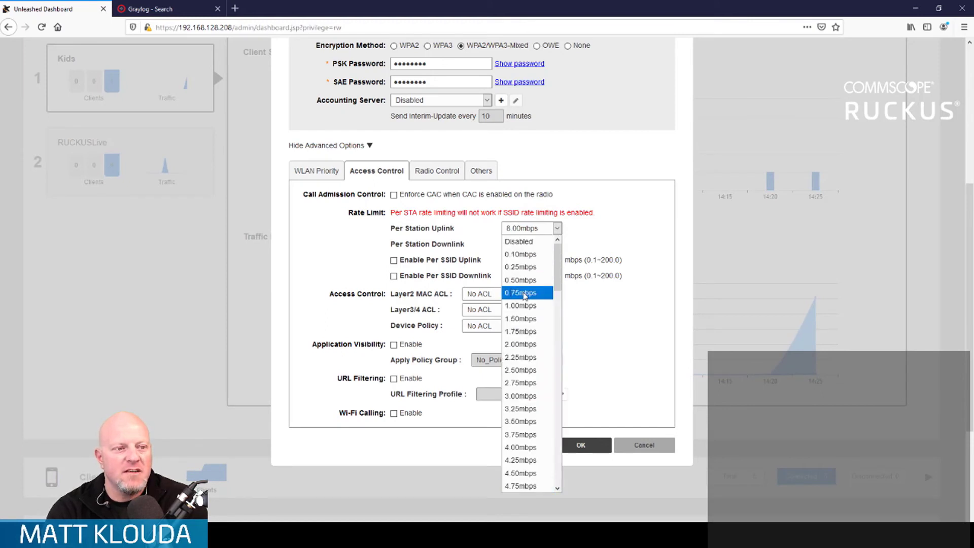
click(528, 244)
click(556, 245)
scroll(528, 305, up, 10)
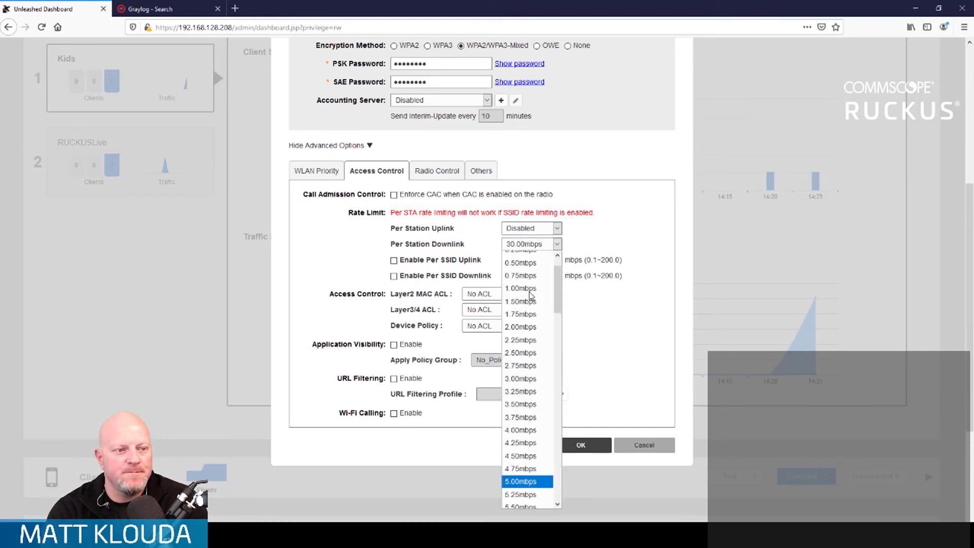
click(522, 257)
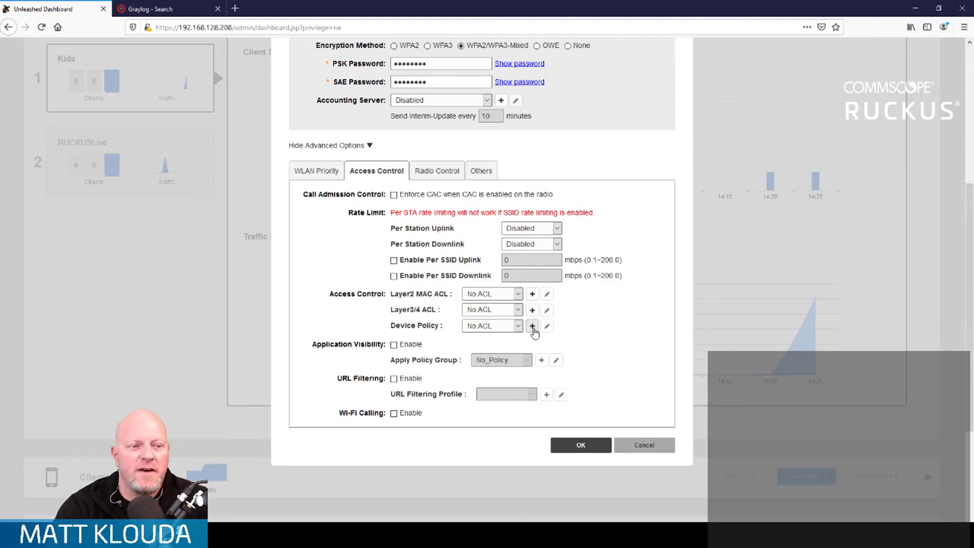
Step: Create a new device policy for the Kids WLAN and name it GamingSlowDown
click(533, 325)
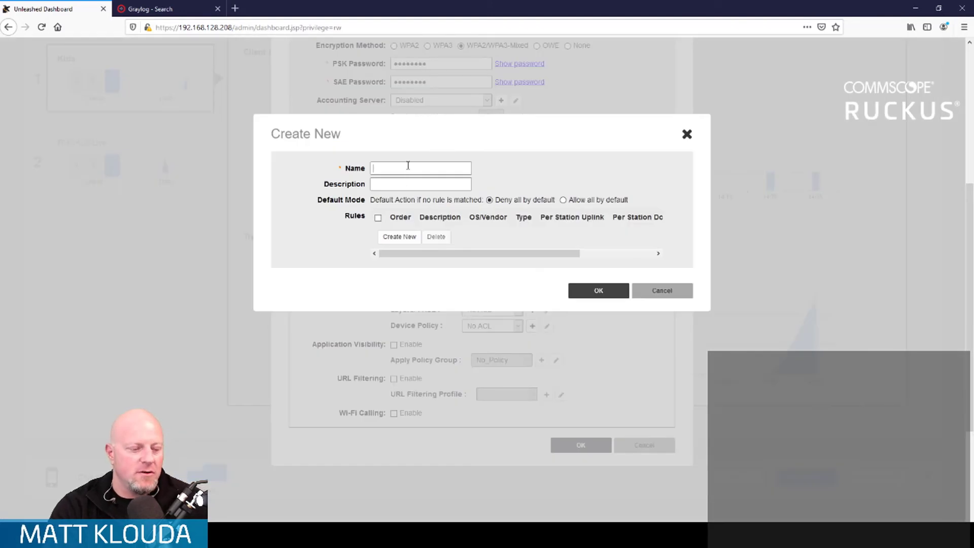
click(408, 168)
text(GamingSlowDown)
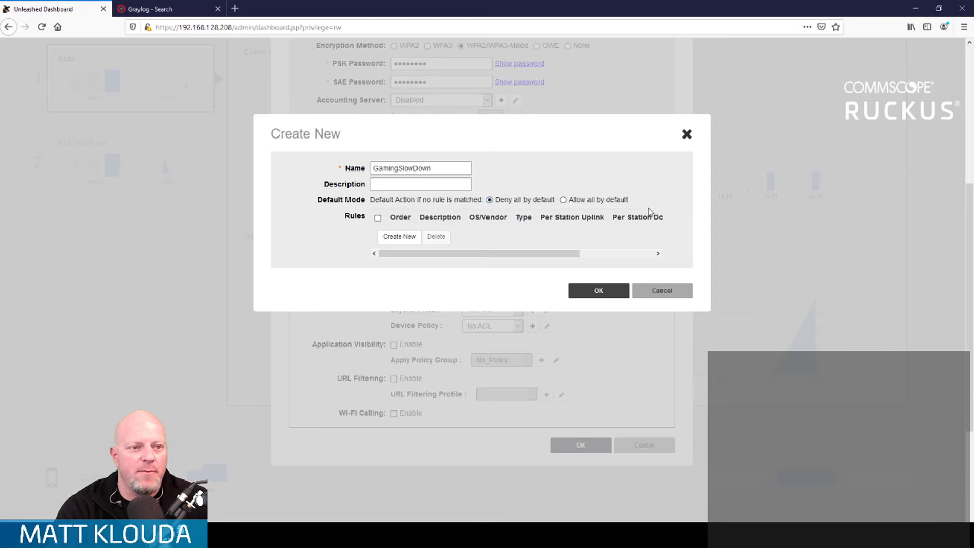
Step: Add a rule to the device policy with the description "Consoles Slow" and Gaming as the OS/Vendor
click(400, 237)
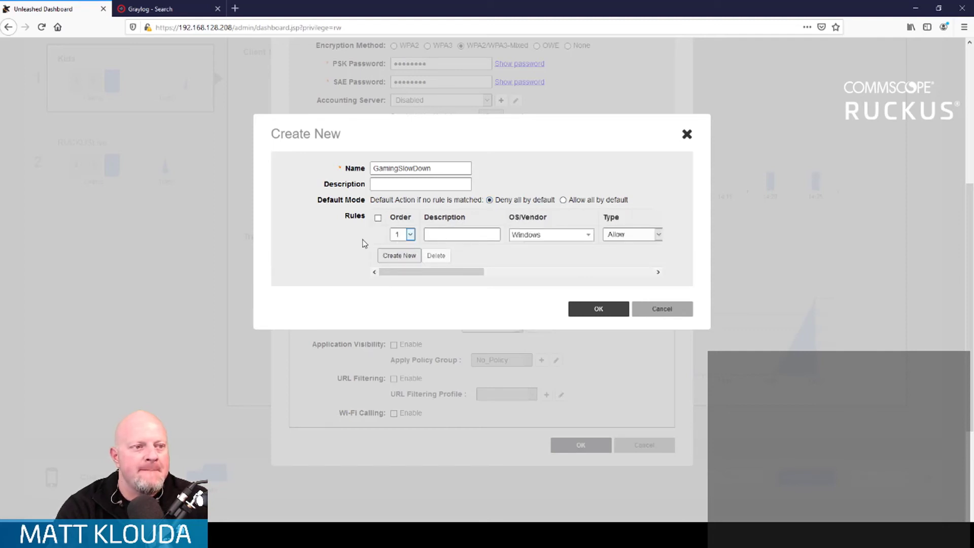
click(499, 235)
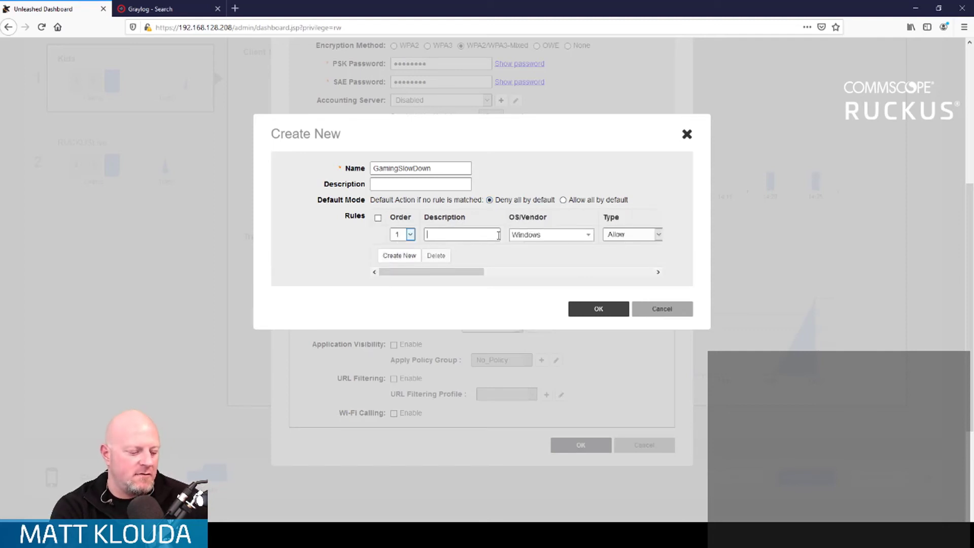
text(Consoles Slow)
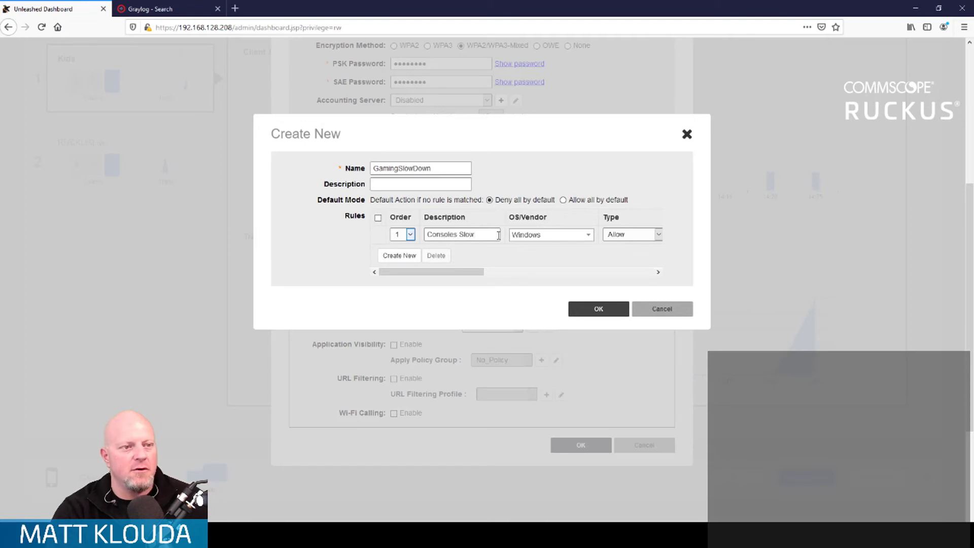
click(589, 235)
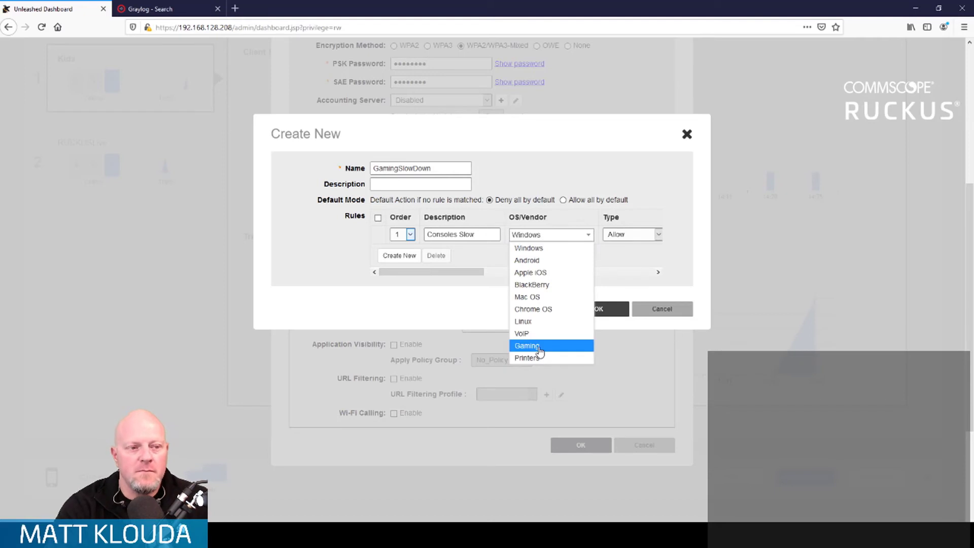
click(528, 346)
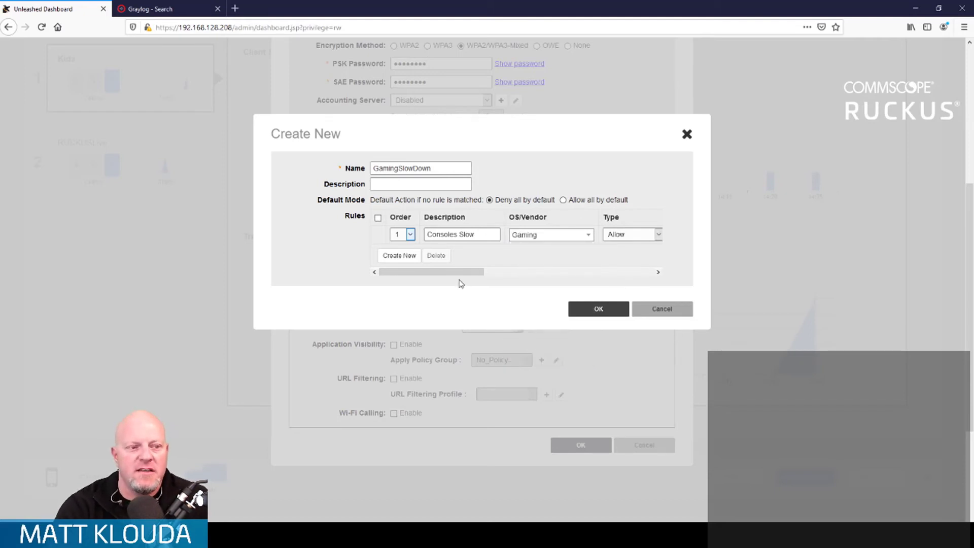
Step: Set the per-station uplink limit of the Consoles Slow rule to 8.00mbps
drag(461, 274, 522, 280)
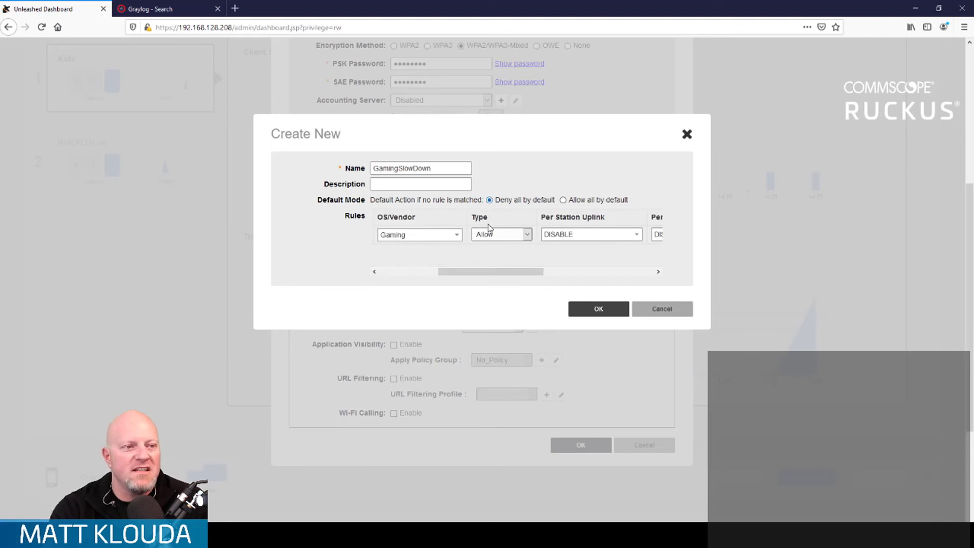
drag(496, 273, 542, 285)
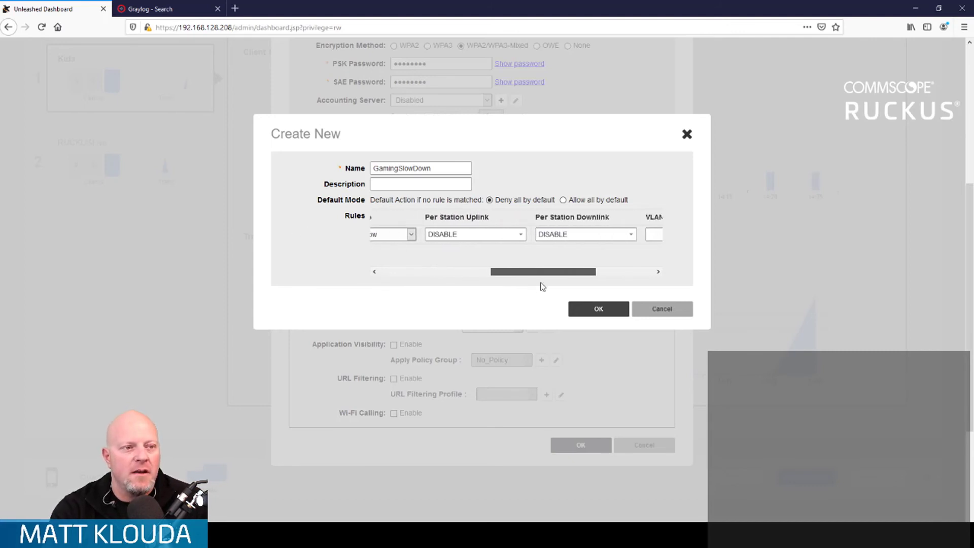
click(524, 236)
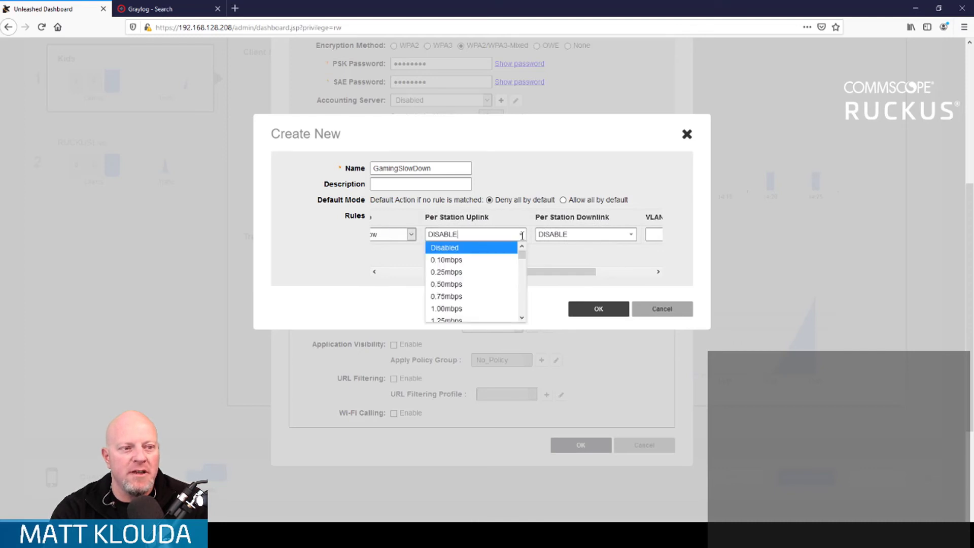
scroll(452, 298, down, 6)
scroll(493, 301, down, 4)
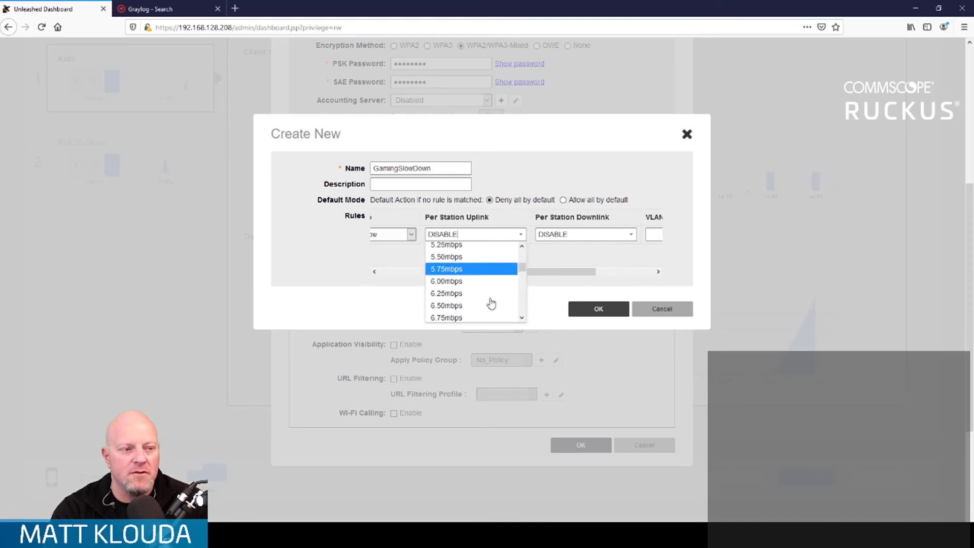
click(482, 283)
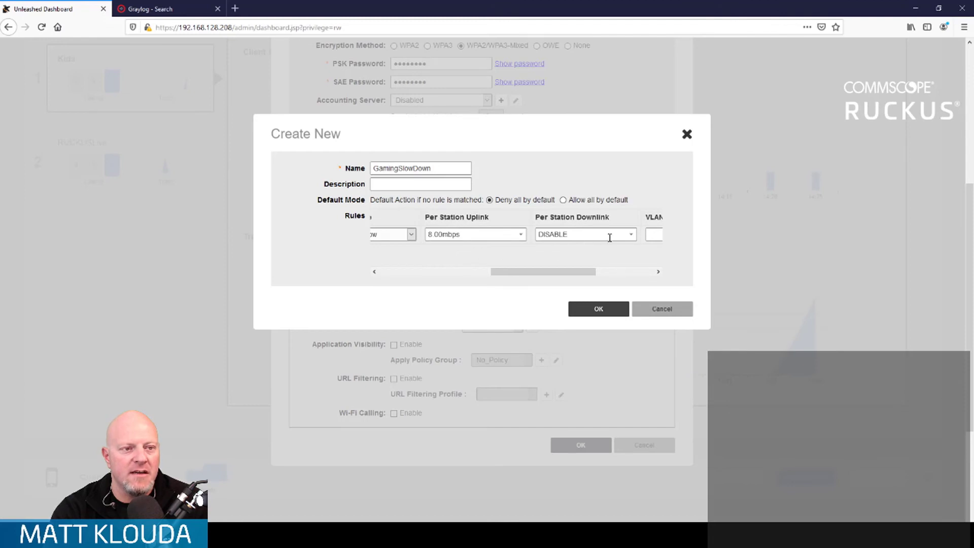
Step: Set the per-station downlink limit of the Consoles Slow rule to 30.00mbps
click(633, 235)
scroll(596, 284, down, 12)
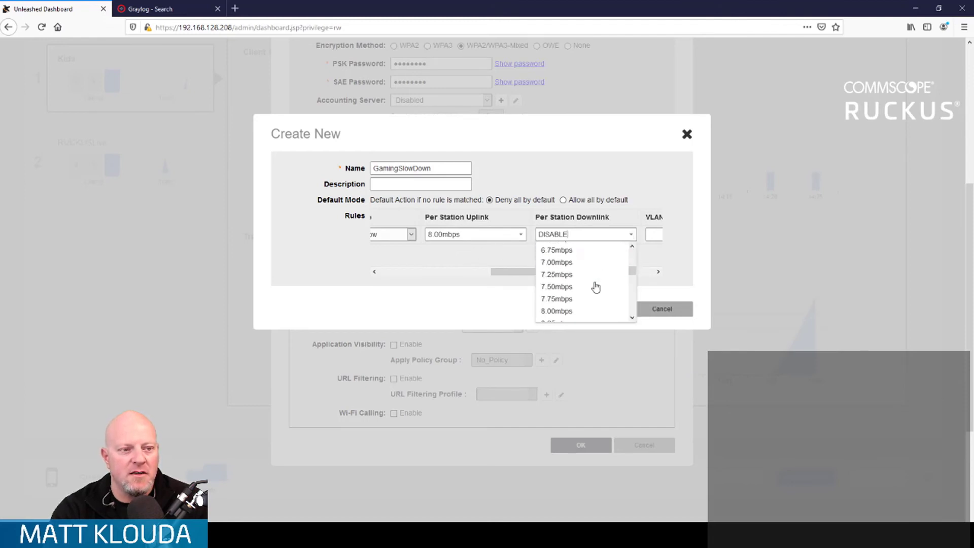
scroll(595, 287, down, 14)
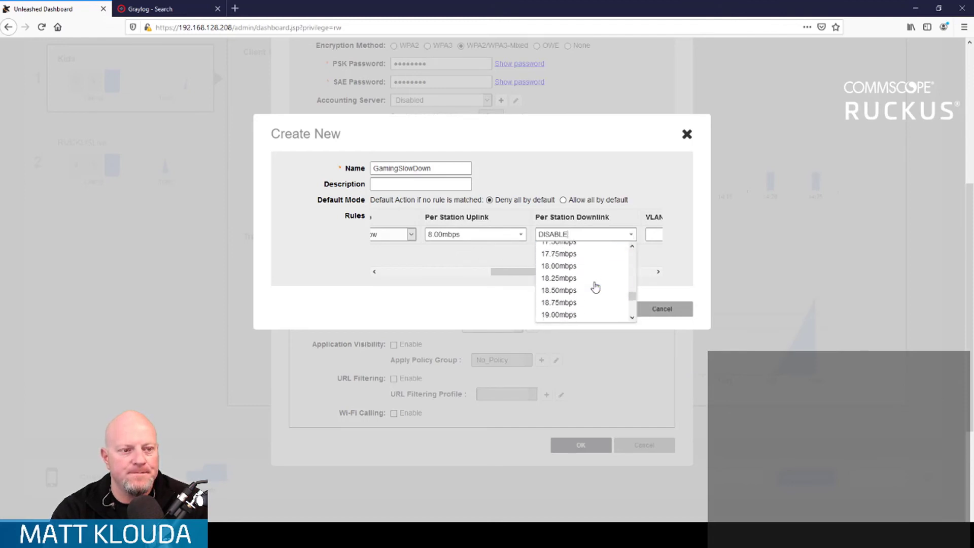
scroll(596, 287, down, 2)
scroll(594, 284, up, 3)
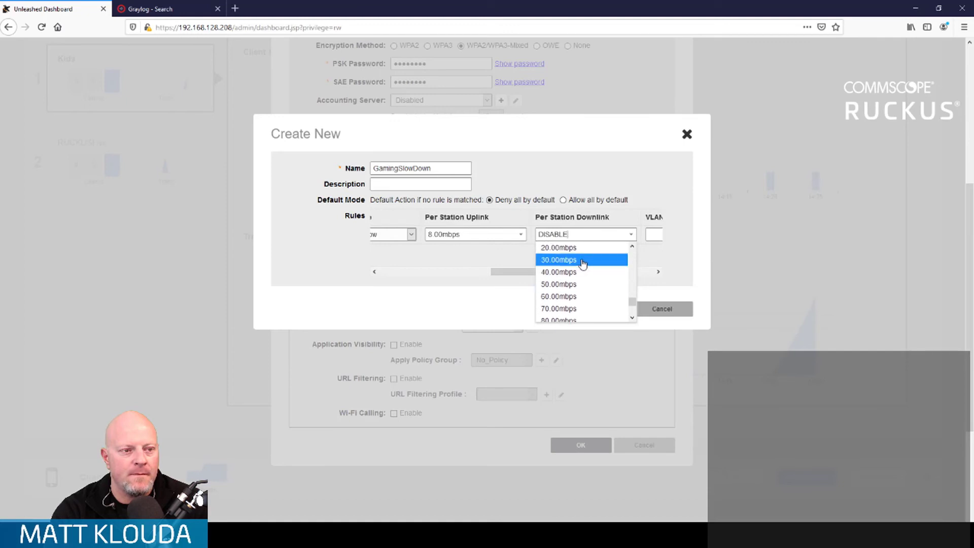
click(583, 263)
Step: Save the Consoles Slow rule and confirm the GamingSlowDown device policy
drag(564, 272, 642, 275)
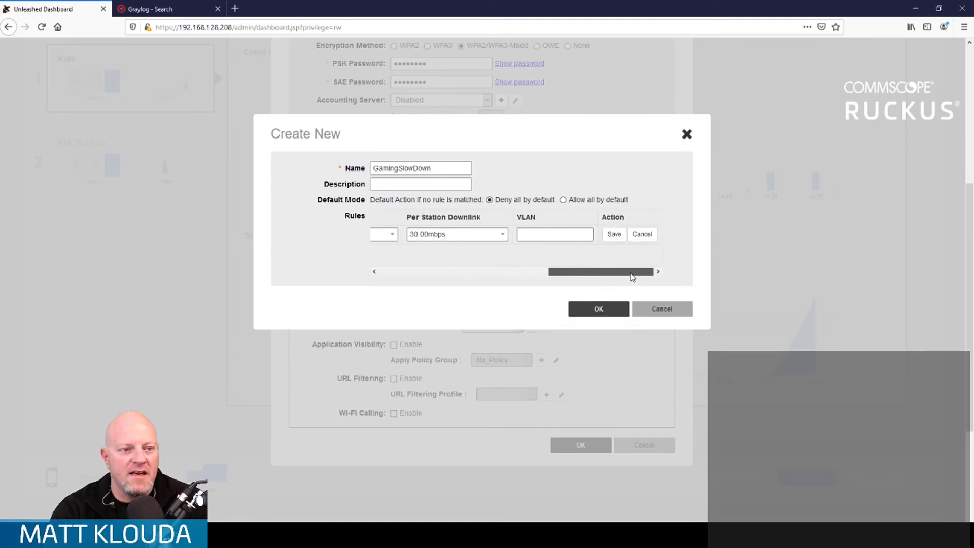
click(615, 234)
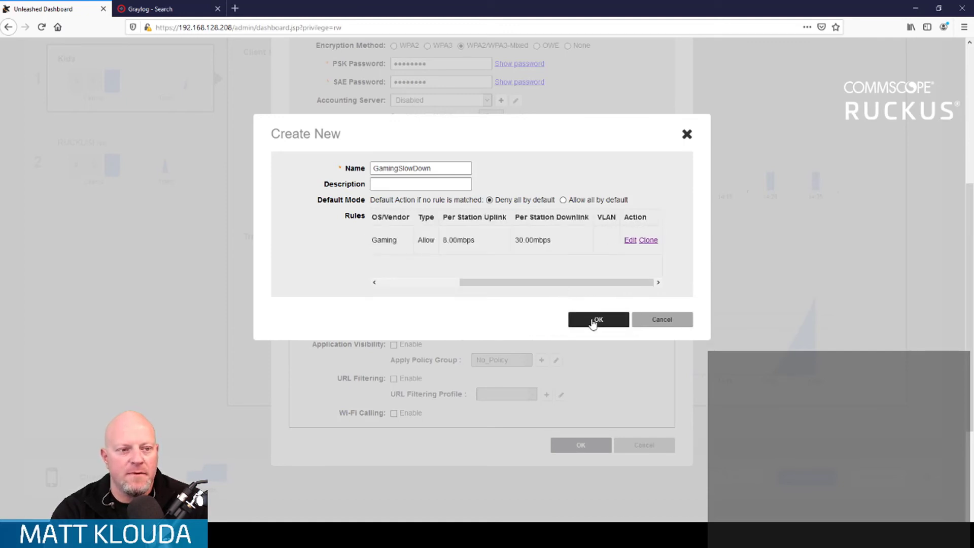
click(593, 320)
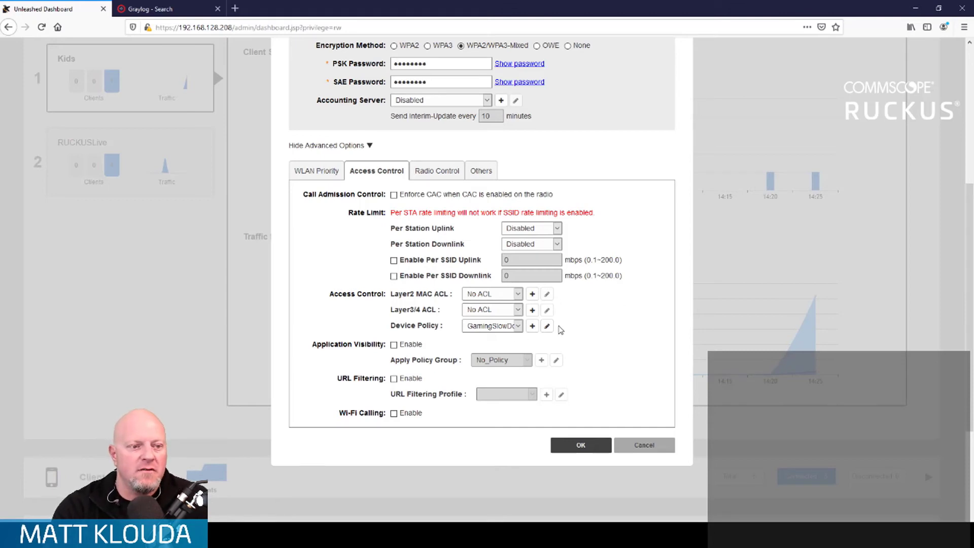
Step: Review the OS/Vendor choices of the Consoles Slow rule in the GamingSlowDown policy, and leave the policy and WLAN settings without saving
click(547, 326)
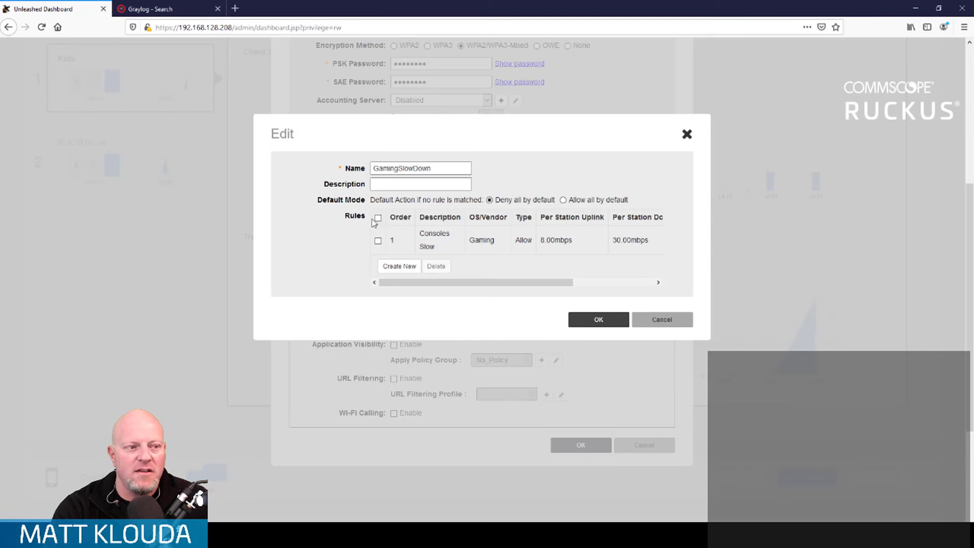
click(378, 241)
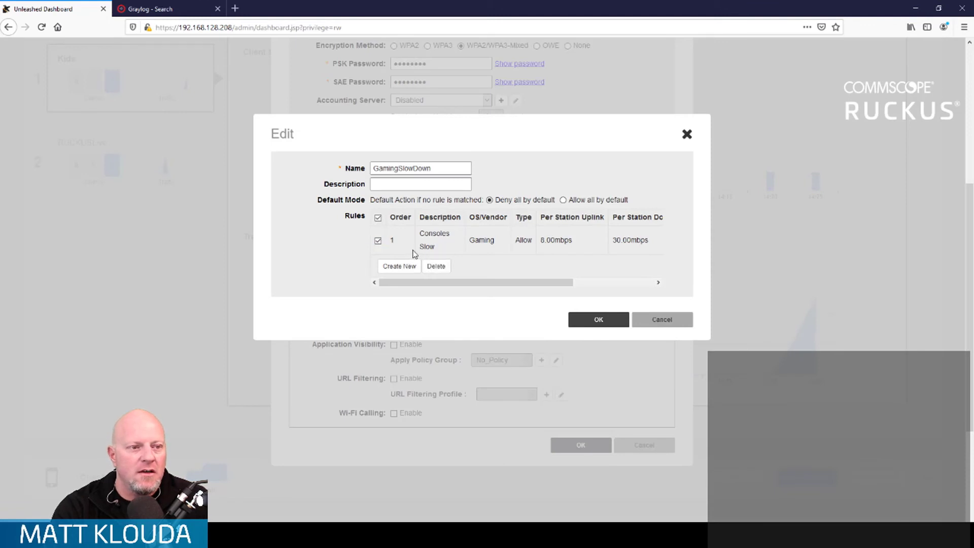
drag(431, 285, 628, 298)
click(631, 240)
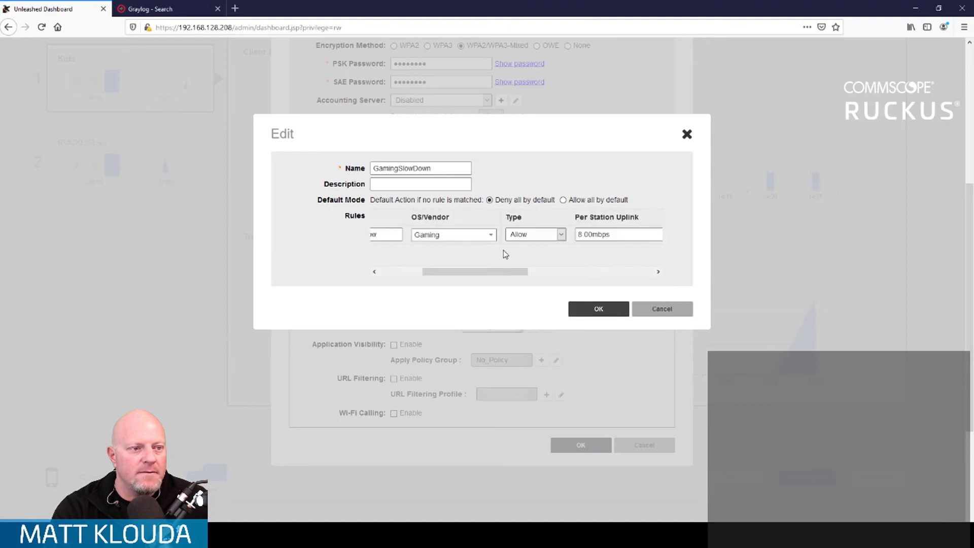
click(491, 235)
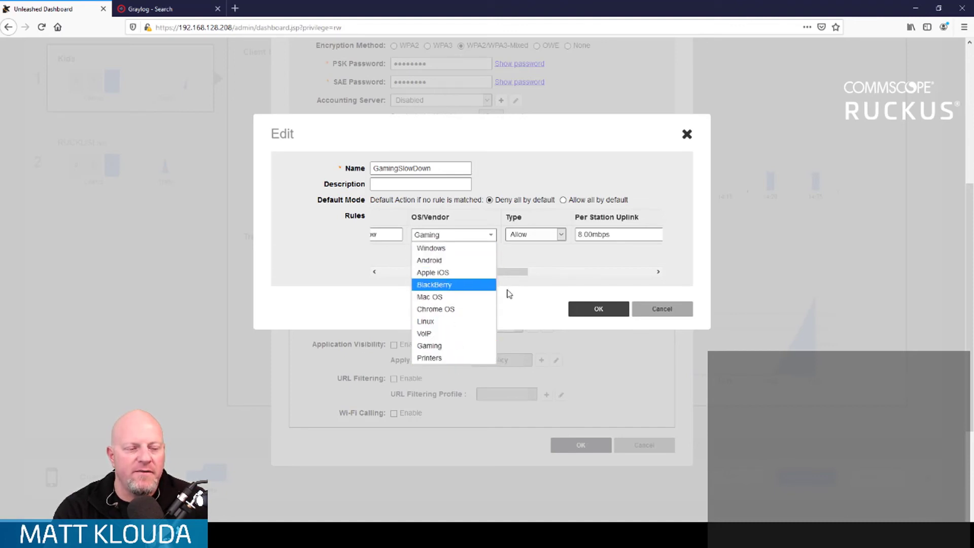
click(515, 306)
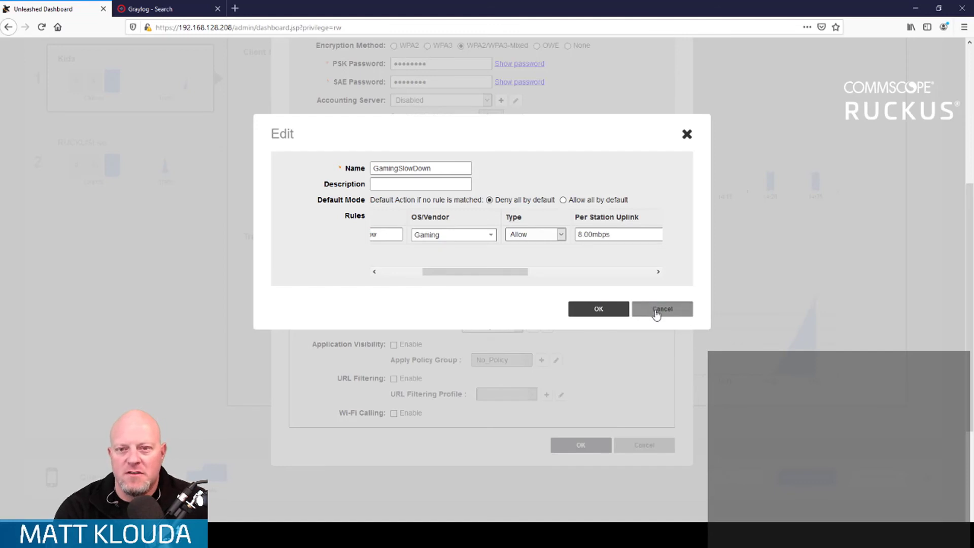
click(657, 314)
click(643, 445)
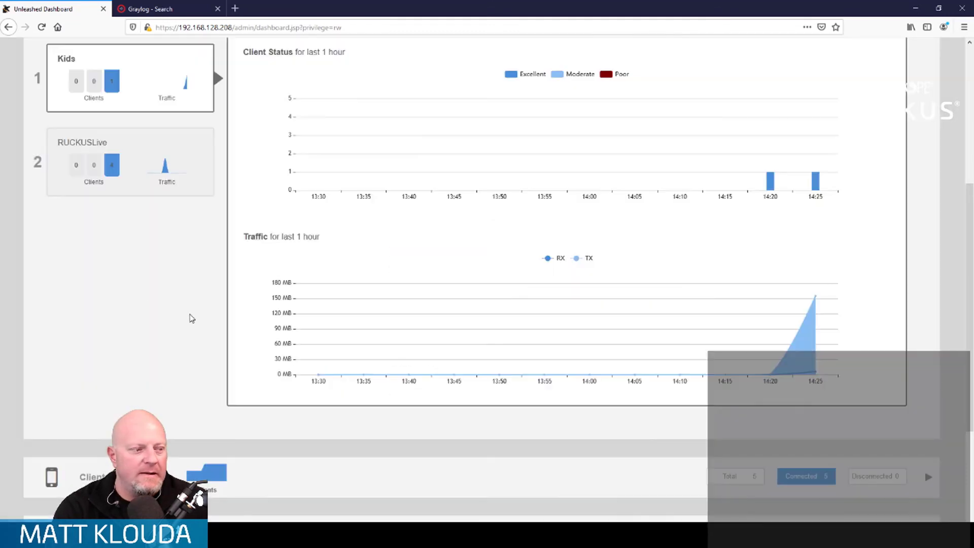
Step: Open the Application Recognition & Control service in the Admin & Services settings
scroll(150, 307, down, 3)
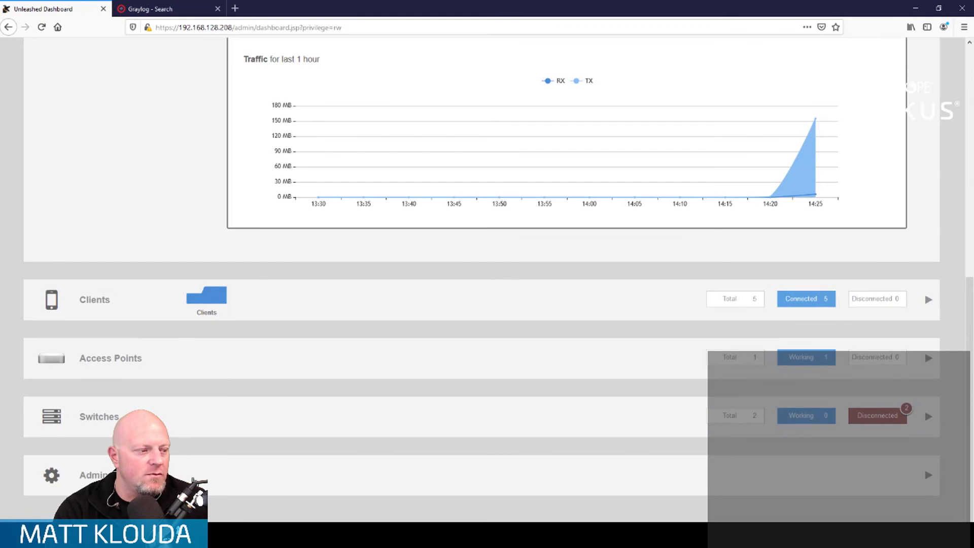
click(127, 476)
scroll(116, 251, up, 2)
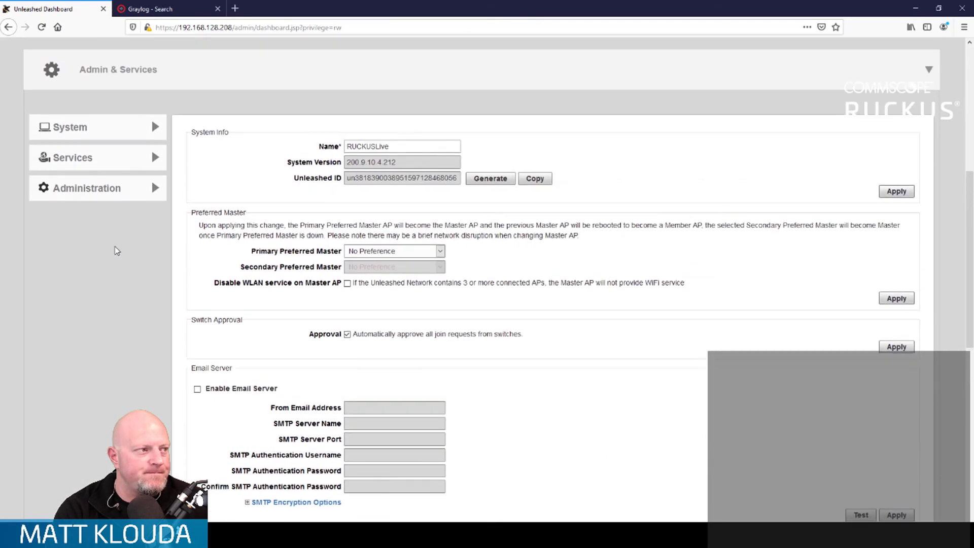
click(155, 190)
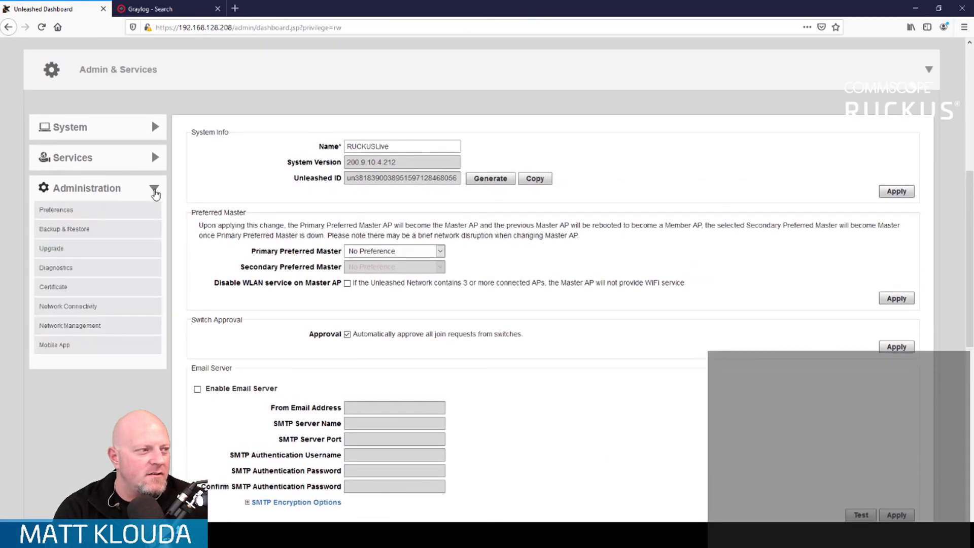
click(155, 158)
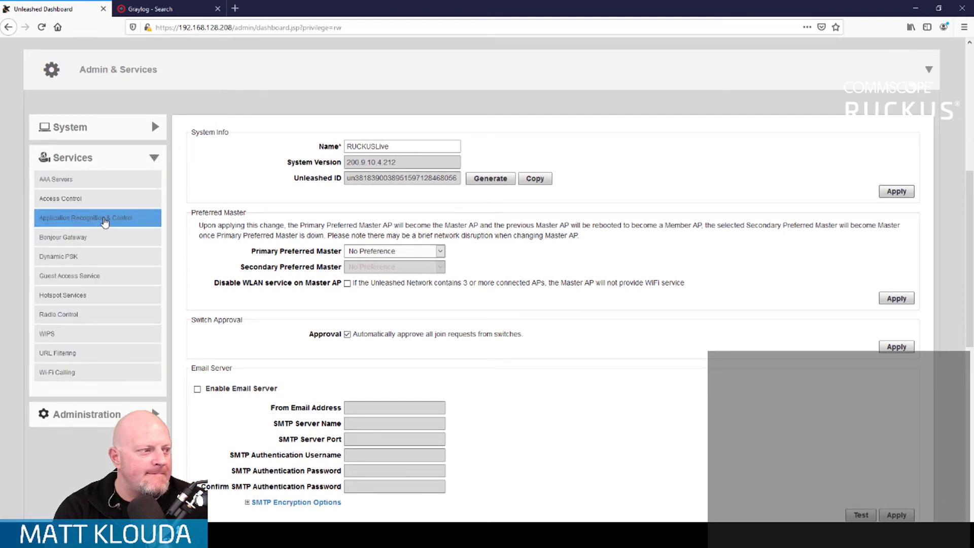
click(104, 222)
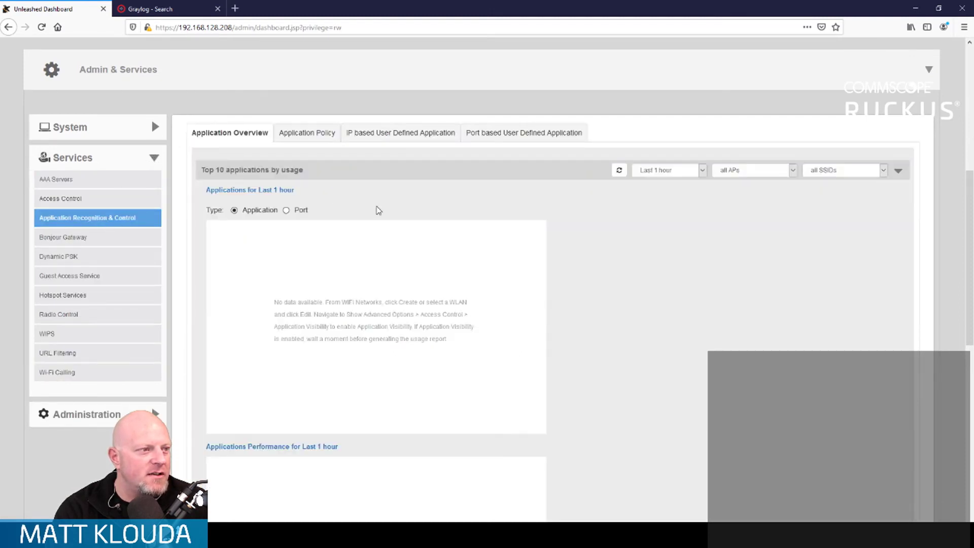
Step: Look through the application usage overview and show the list of application policies
scroll(381, 212, down, 8)
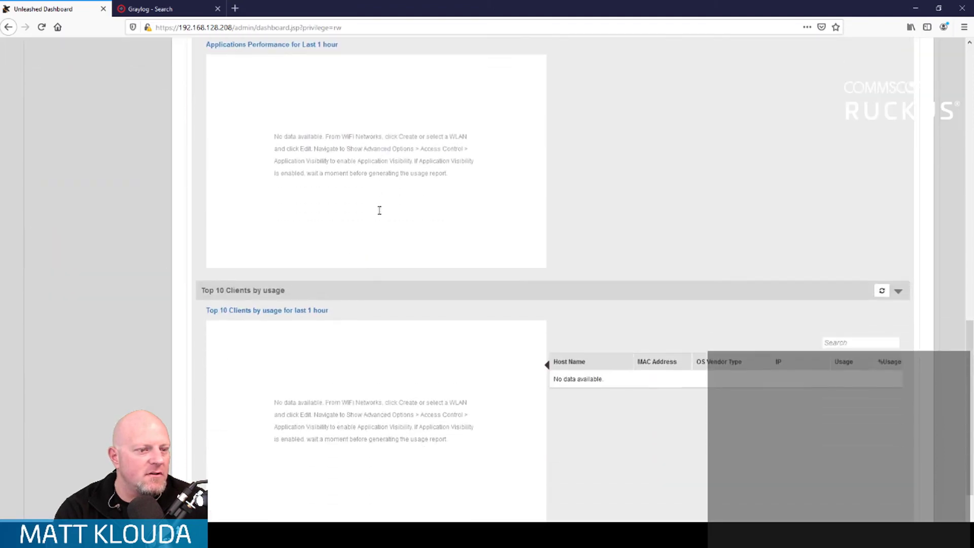
scroll(380, 214, up, 4)
scroll(379, 215, up, 8)
scroll(342, 223, down, 4)
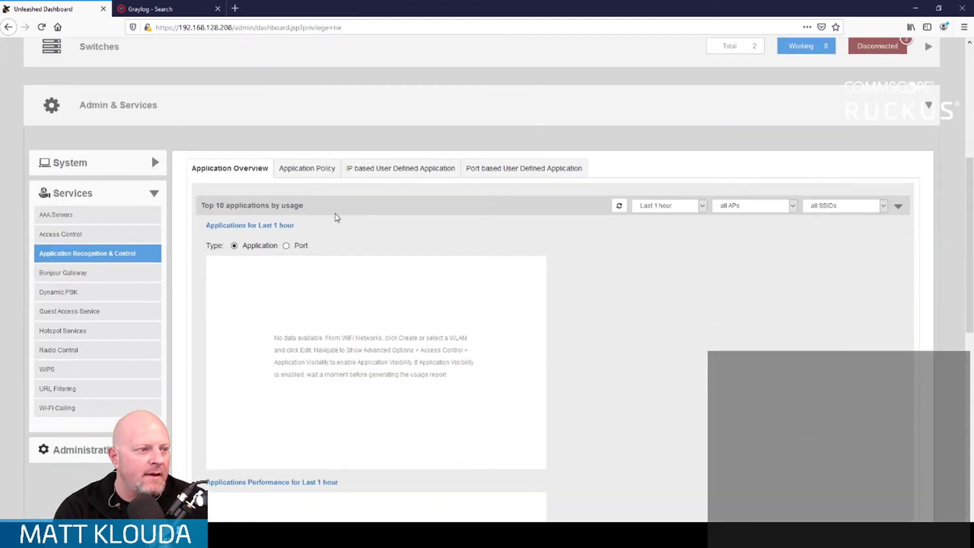
click(320, 173)
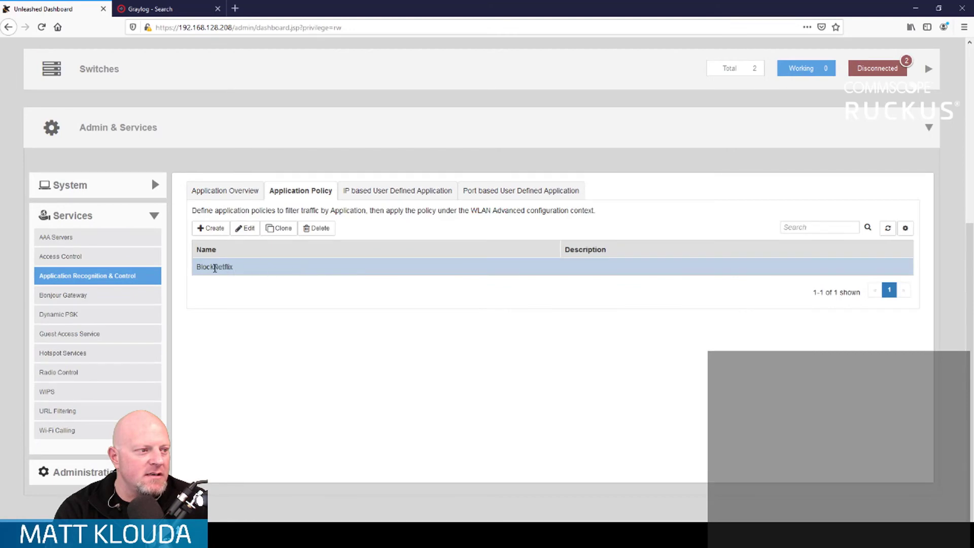
Step: Start a new application policy and add a denial rule with System Defined as the application type
click(210, 227)
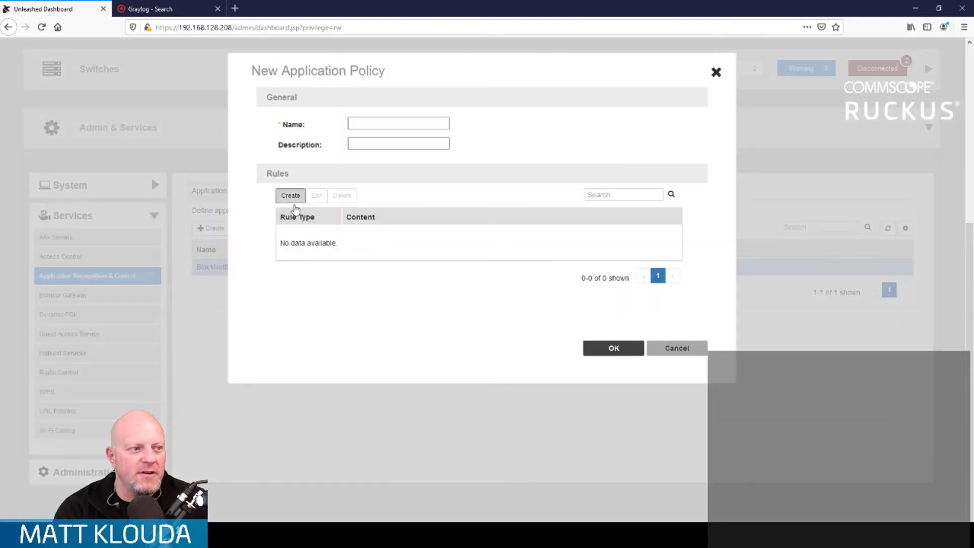
click(291, 196)
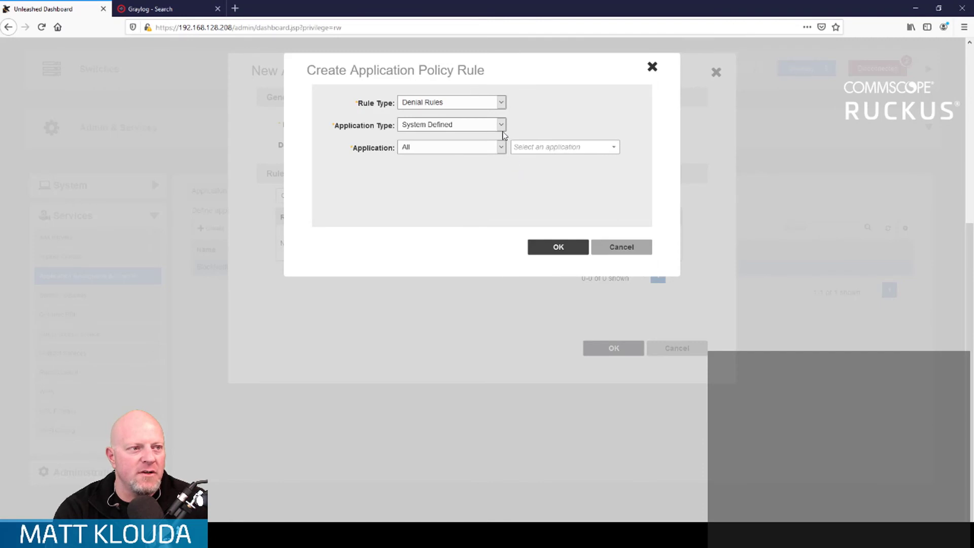
click(501, 126)
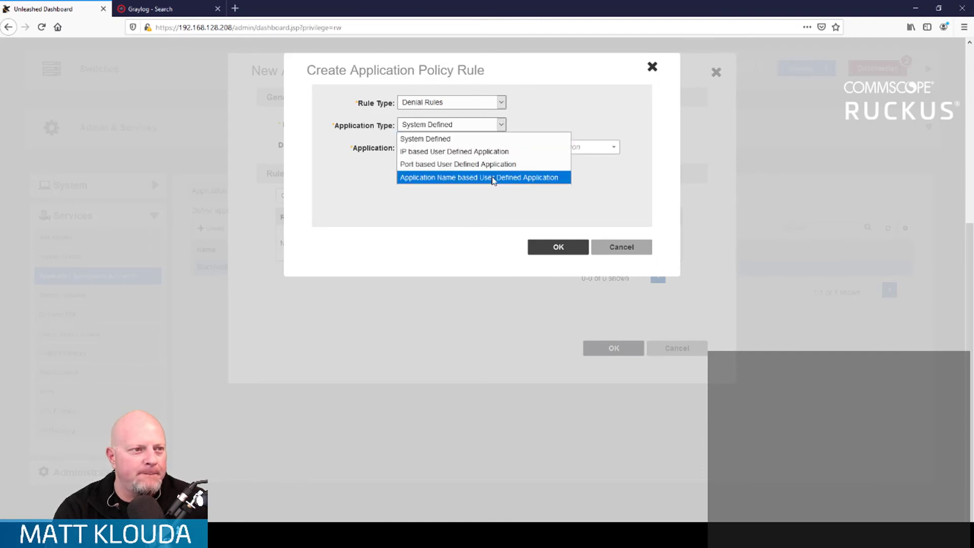
click(444, 139)
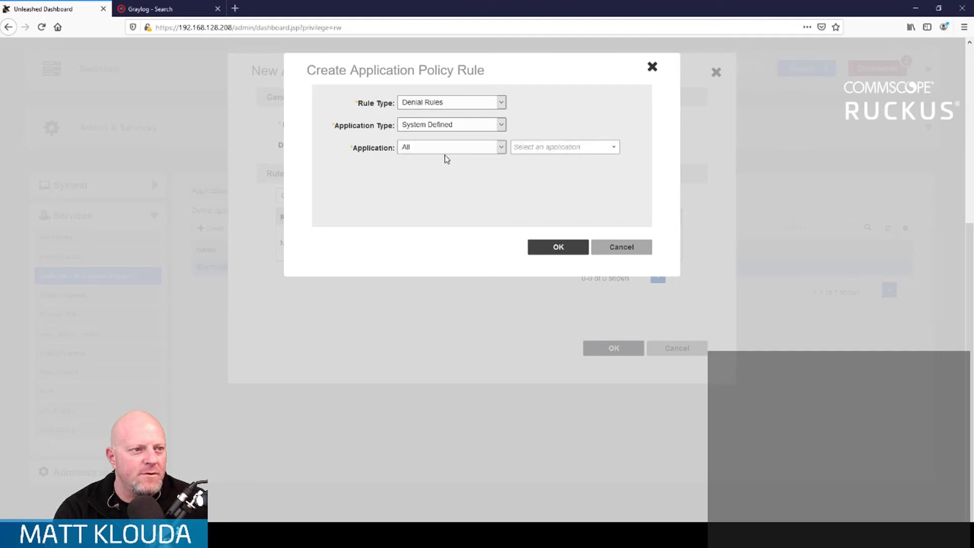
Step: Choose Fortnite from the Game category as the application of the denial rule, and cancel the rule
click(502, 147)
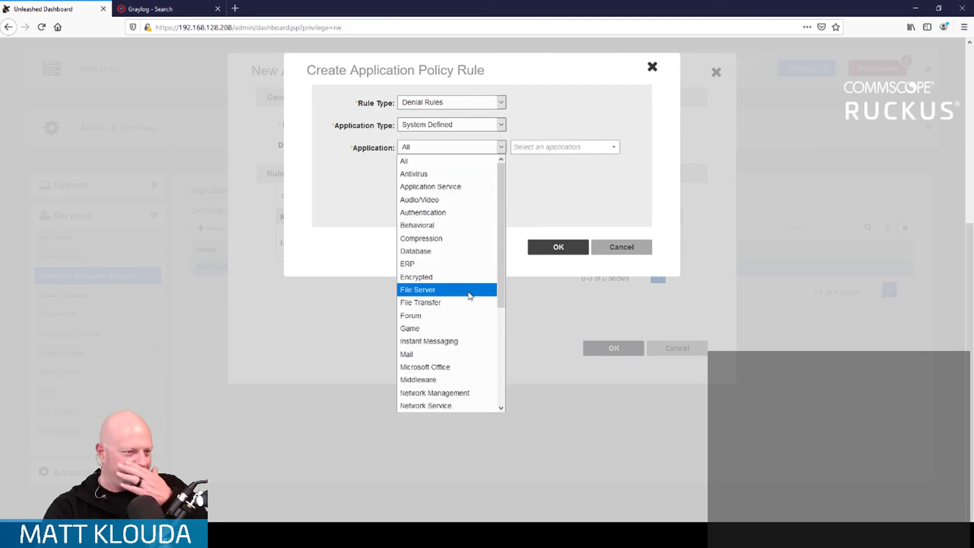
click(453, 329)
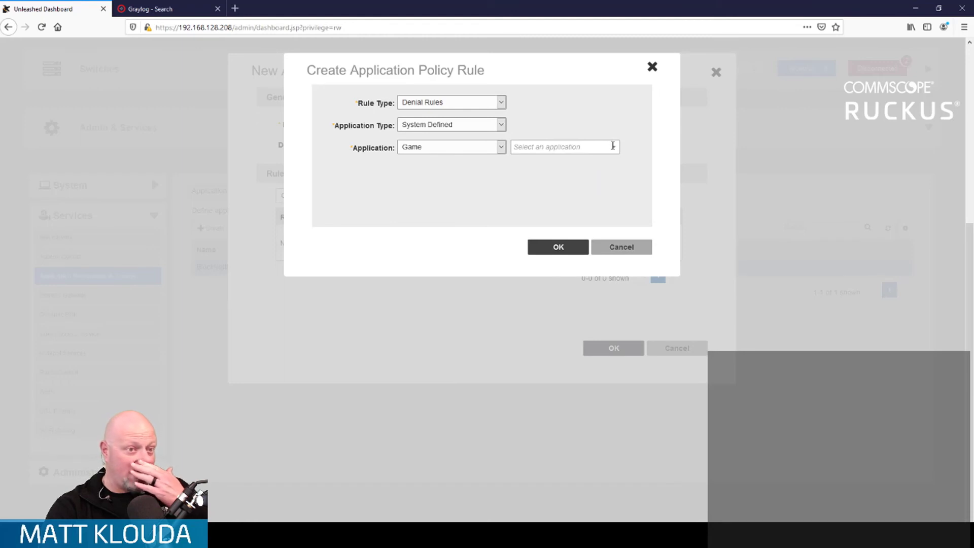
click(613, 147)
scroll(597, 229, down, 15)
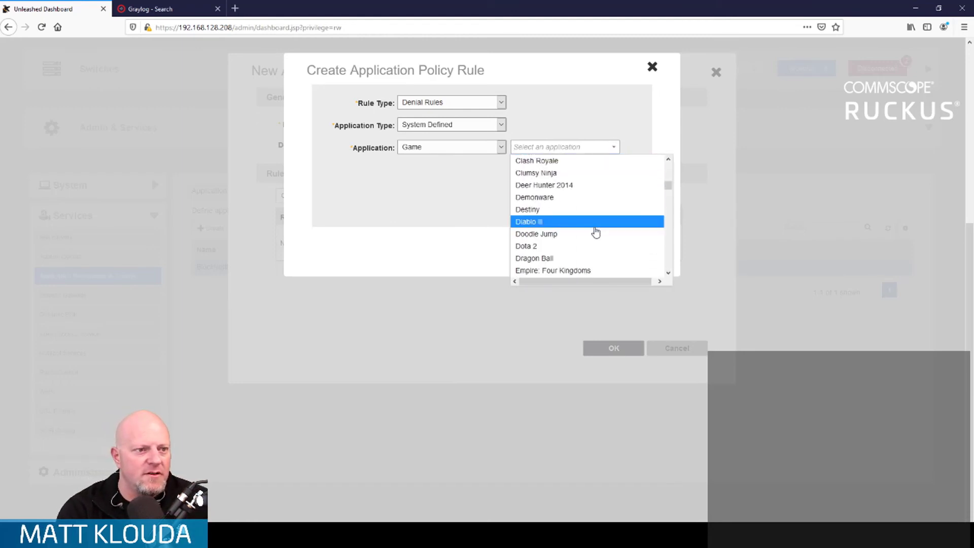
scroll(596, 233, down, 10)
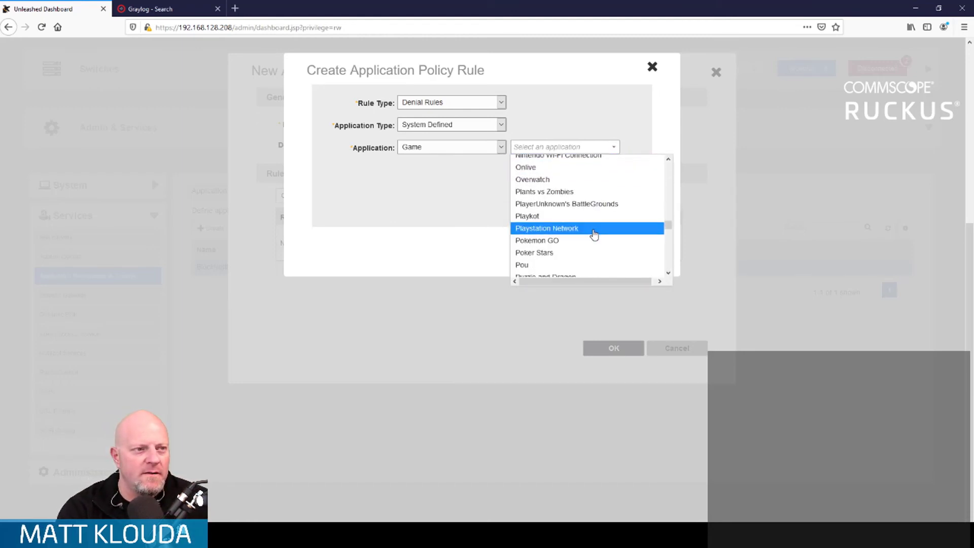
scroll(594, 236, down, 5)
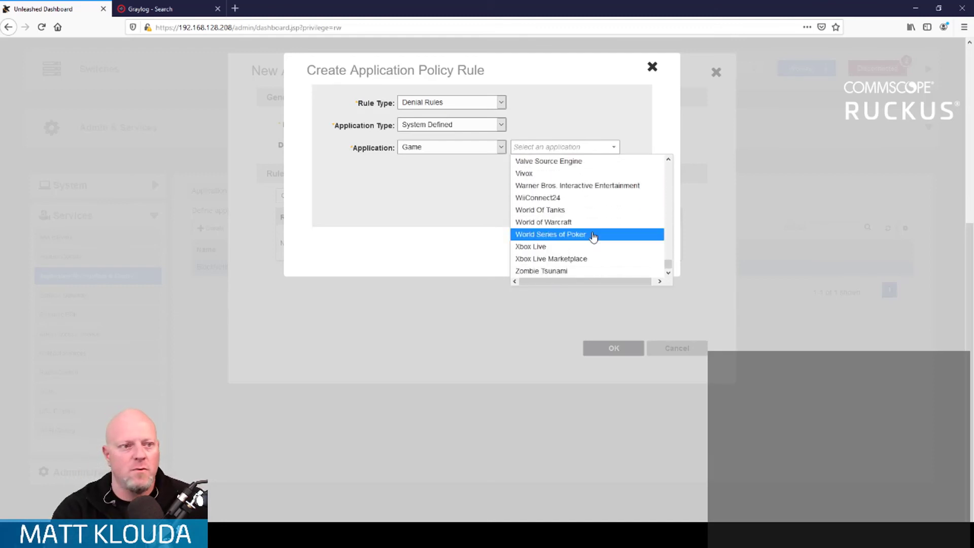
scroll(574, 255, up, 6)
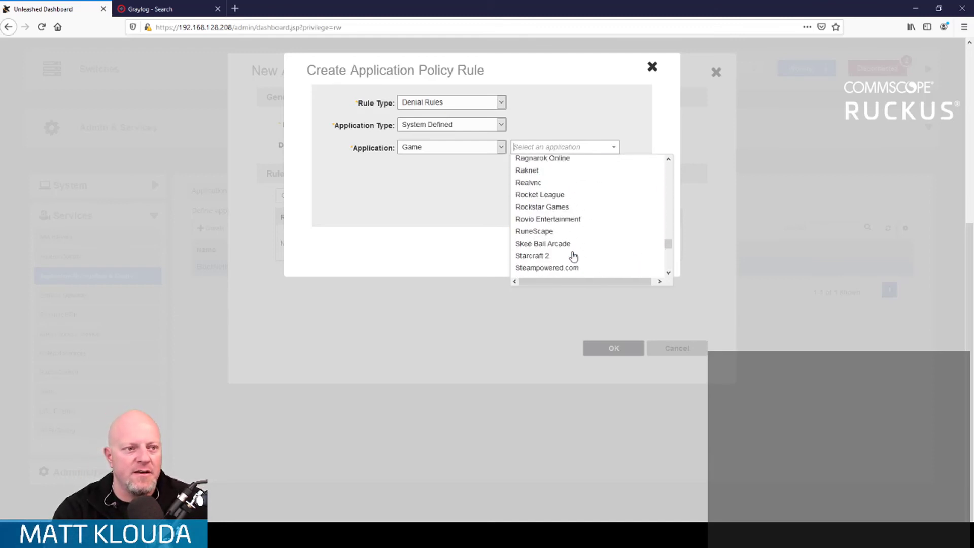
scroll(574, 255, up, 8)
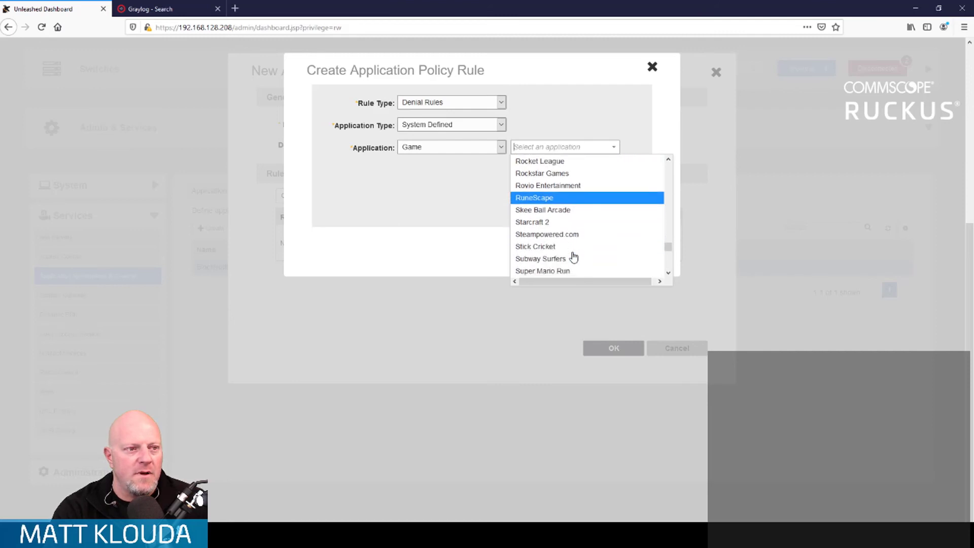
scroll(574, 256, up, 5)
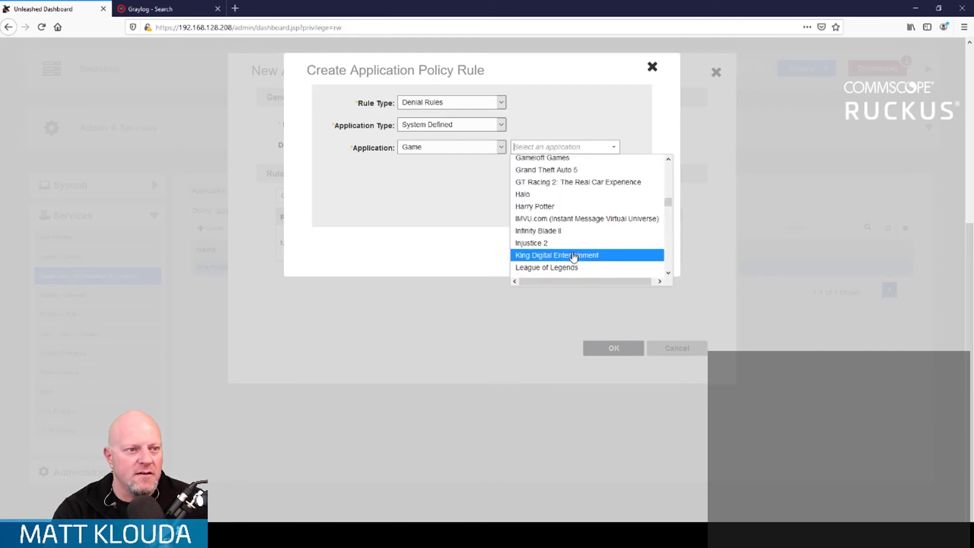
scroll(573, 257, down, 3)
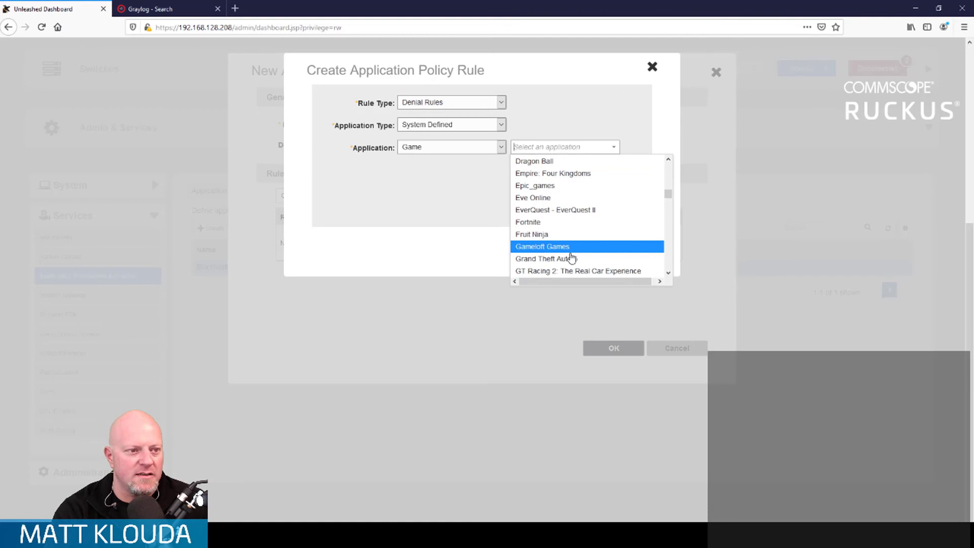
click(567, 222)
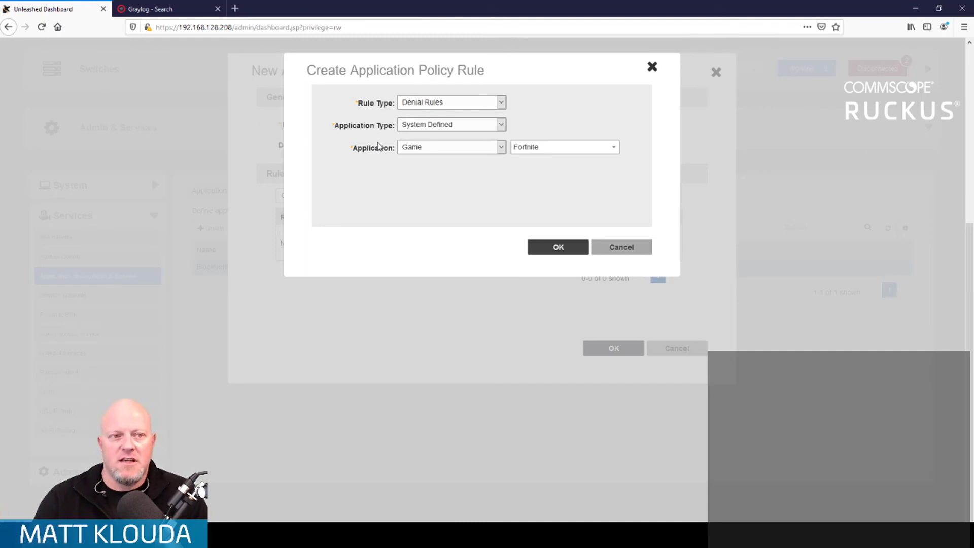
click(626, 250)
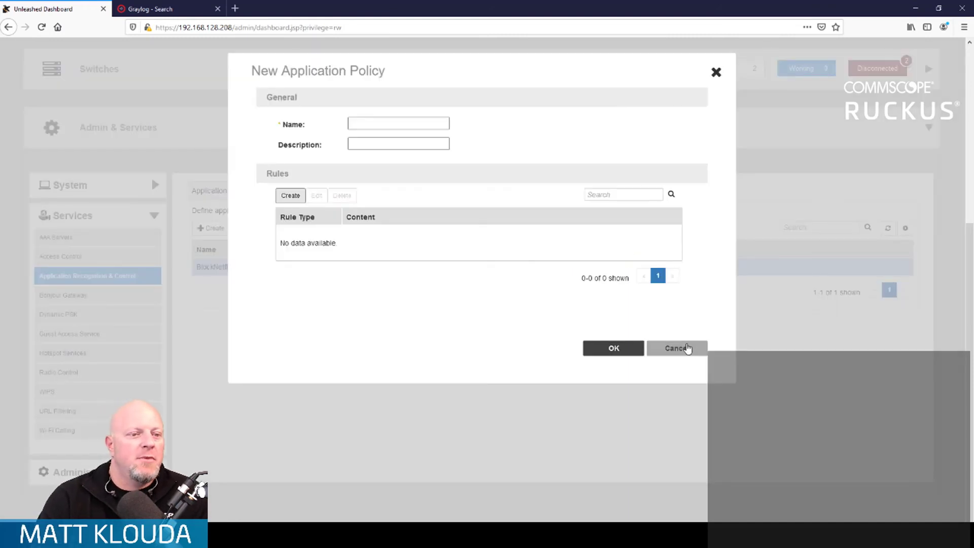
Step: Cancel the new application policy and open the Roles list in the System settings
click(685, 348)
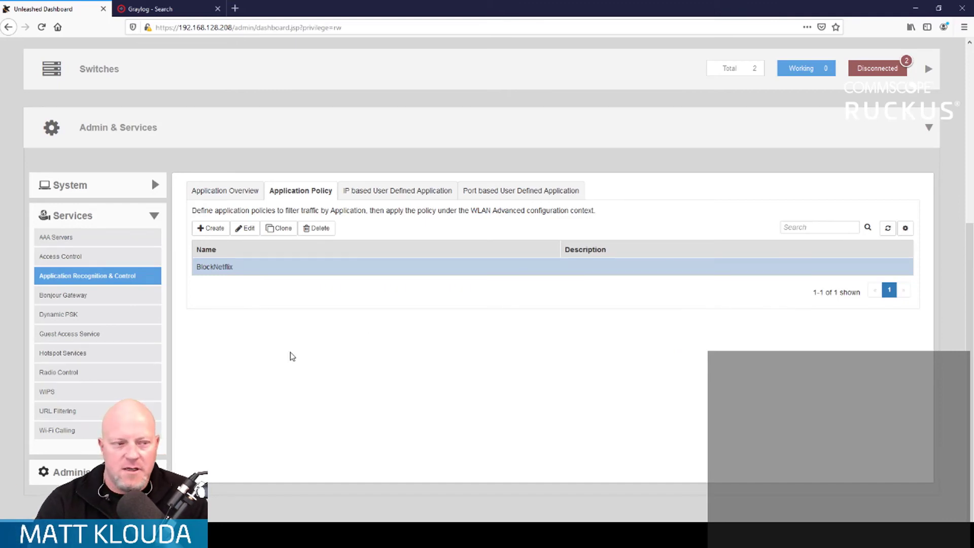
click(71, 472)
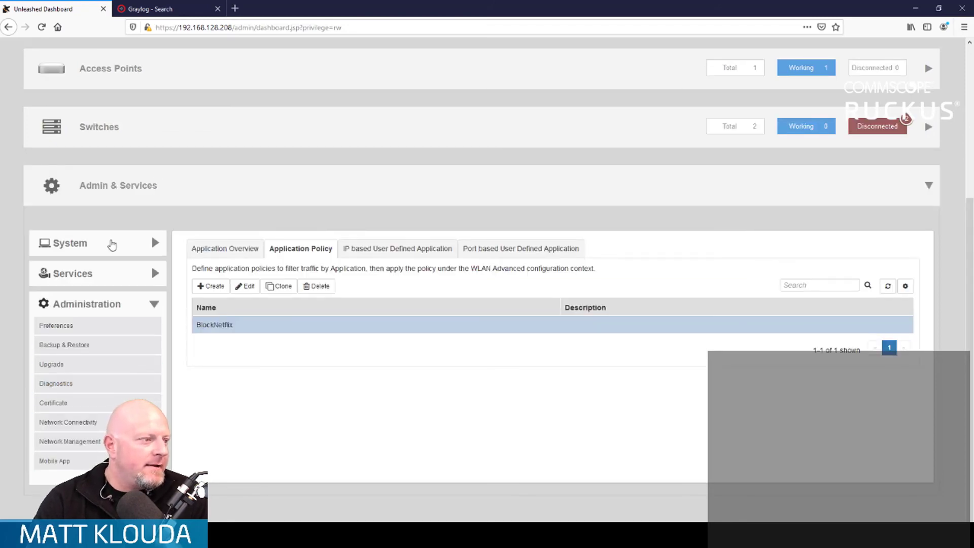
click(109, 243)
click(54, 385)
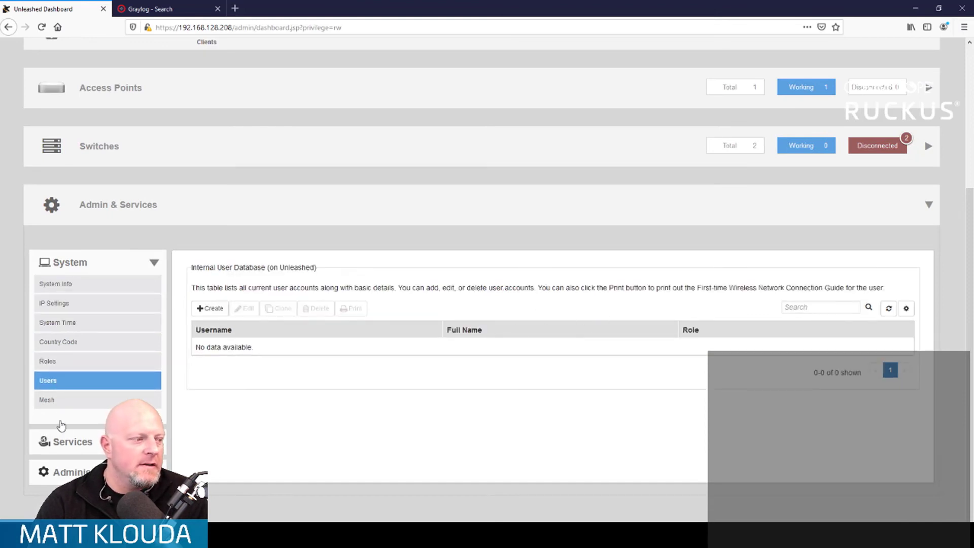
click(56, 361)
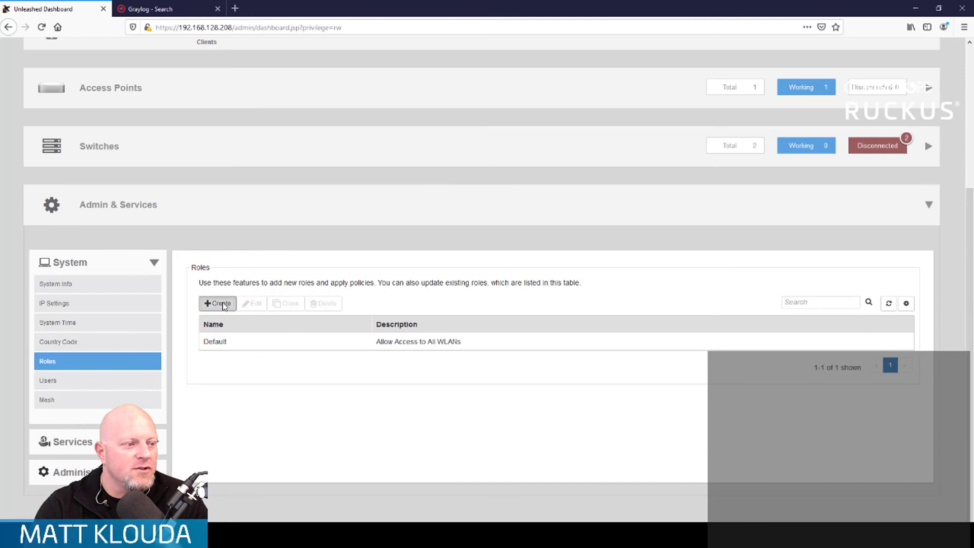
Step: Create a role named ReadOnly with access to all WLANs and Unleashed administration allowed as Monitoring Admin
click(224, 305)
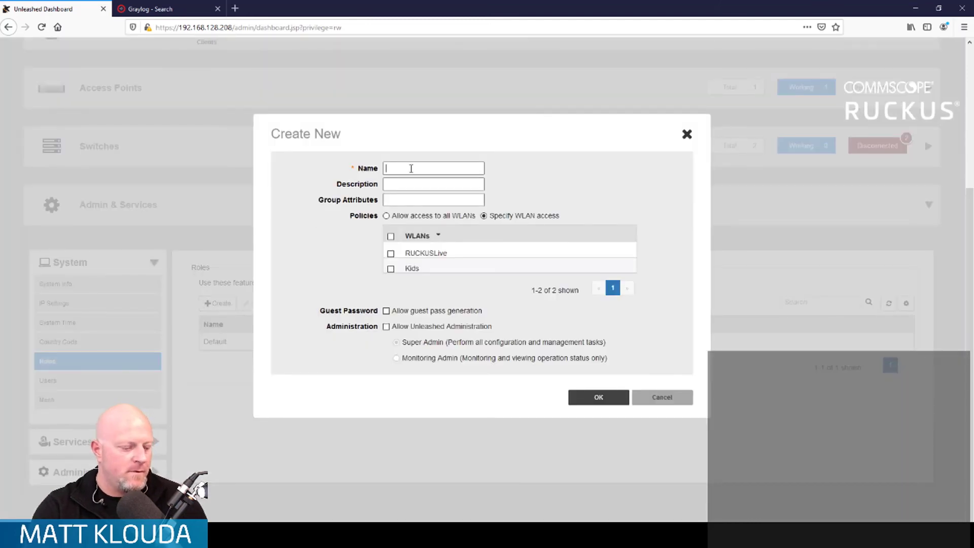
text(ReadOnly)
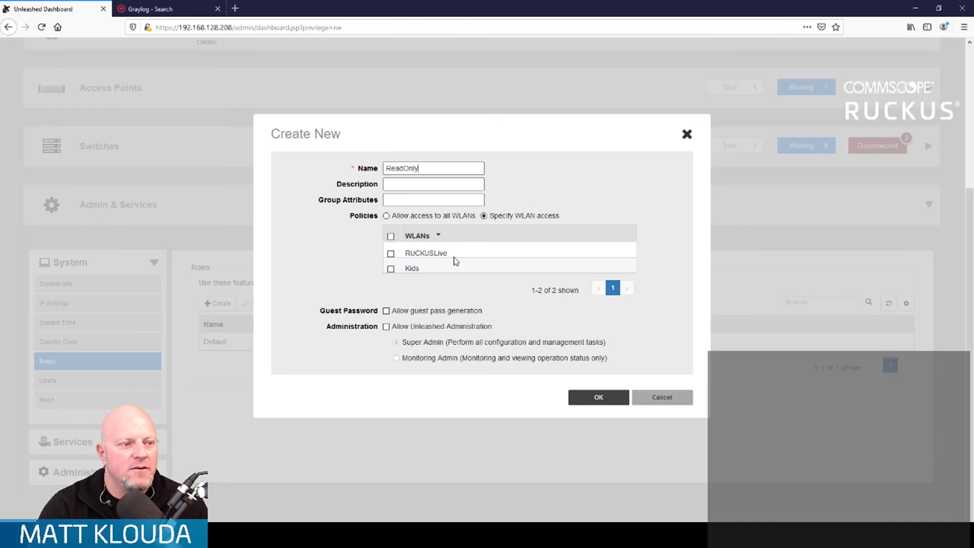
click(387, 217)
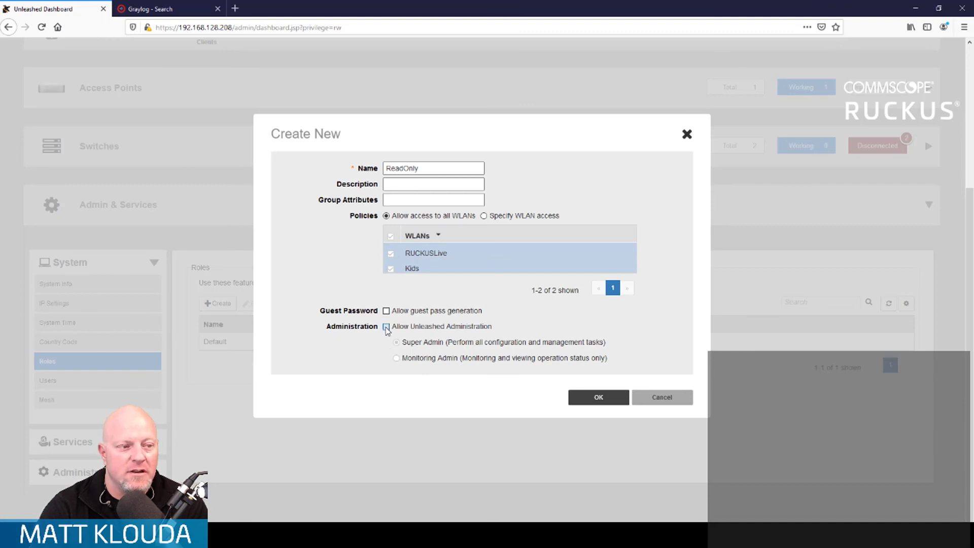
click(387, 327)
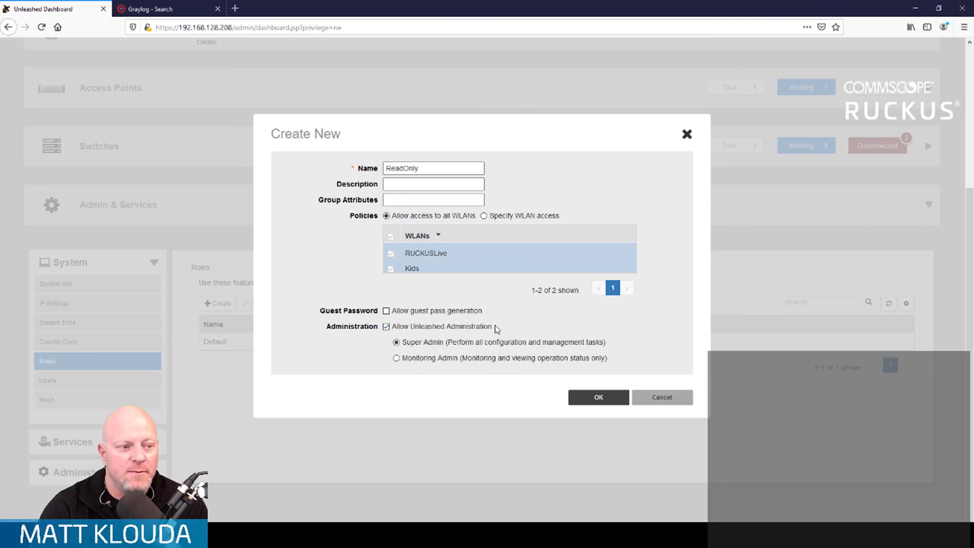
click(396, 359)
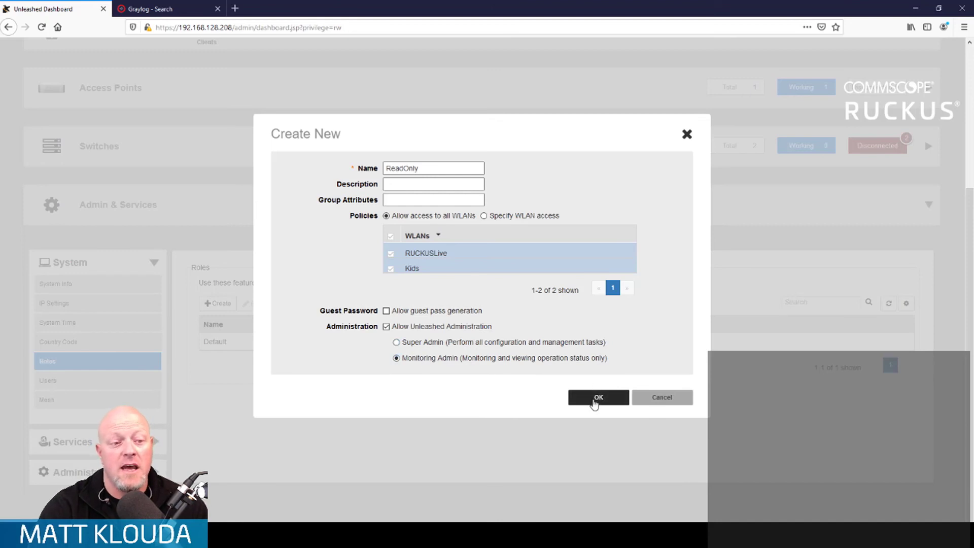
click(595, 401)
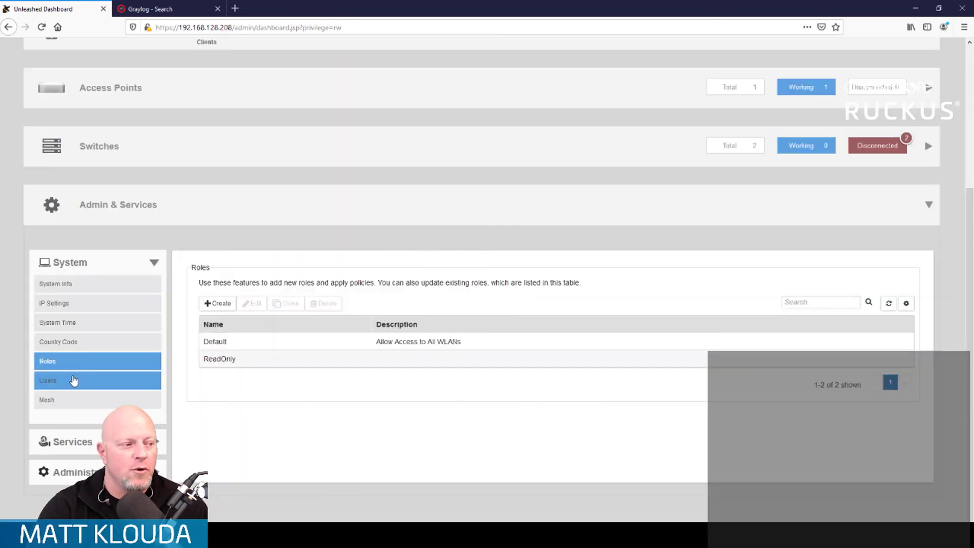
Step: Start a new account in the internal user database and fill in its username and full name
click(73, 381)
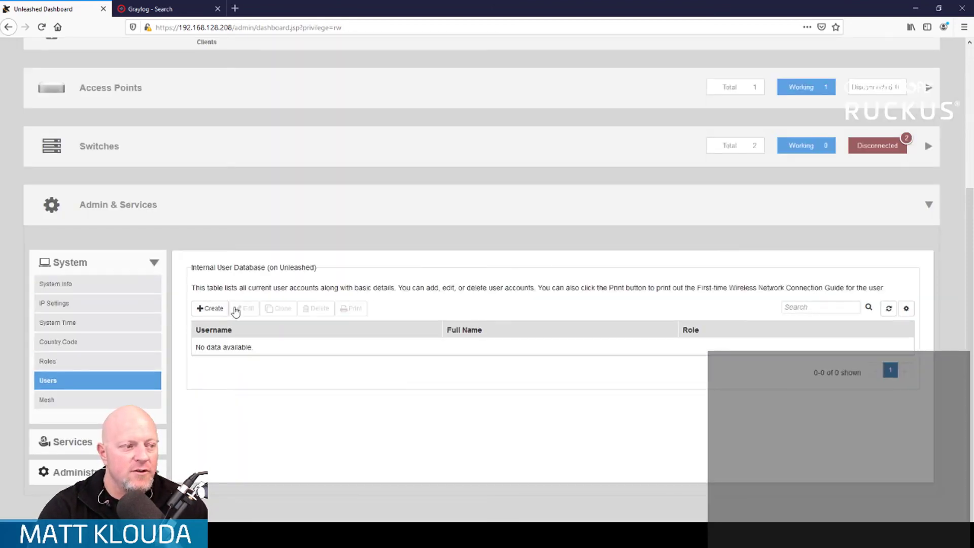
click(209, 308)
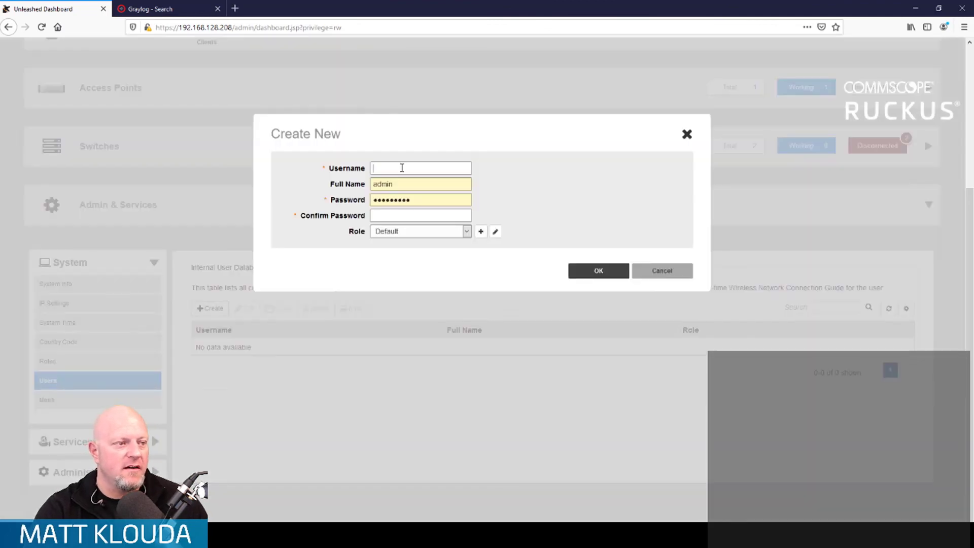
text(matt)
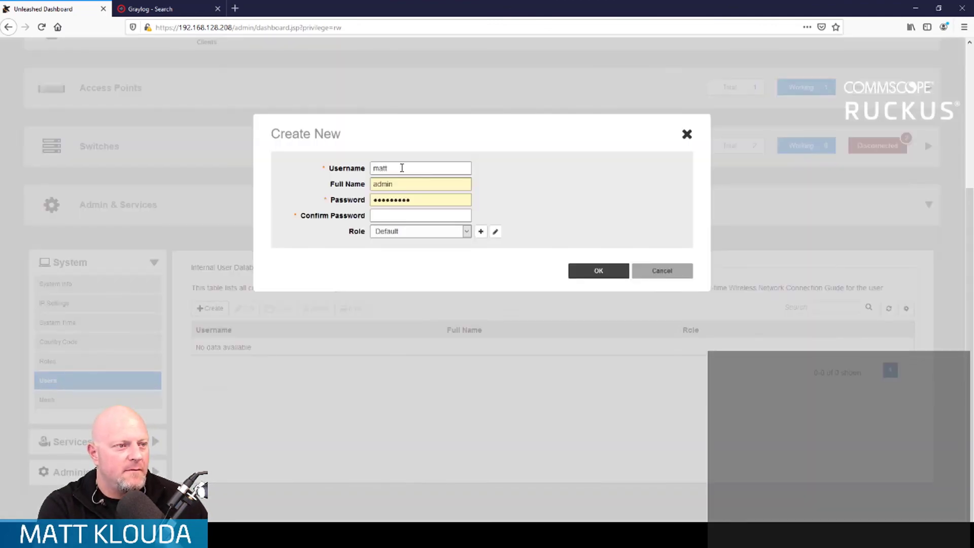
key(Tab)
text(matt)
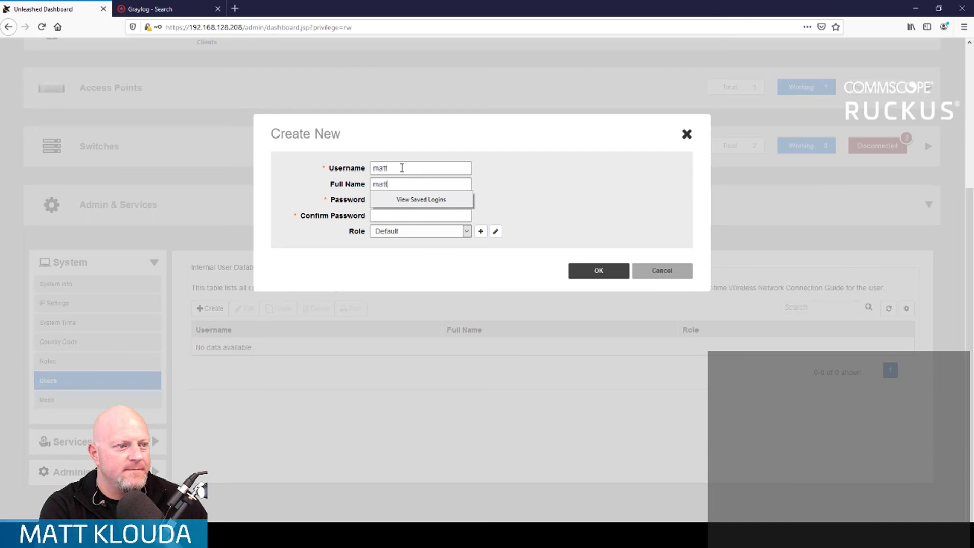
text( monitor)
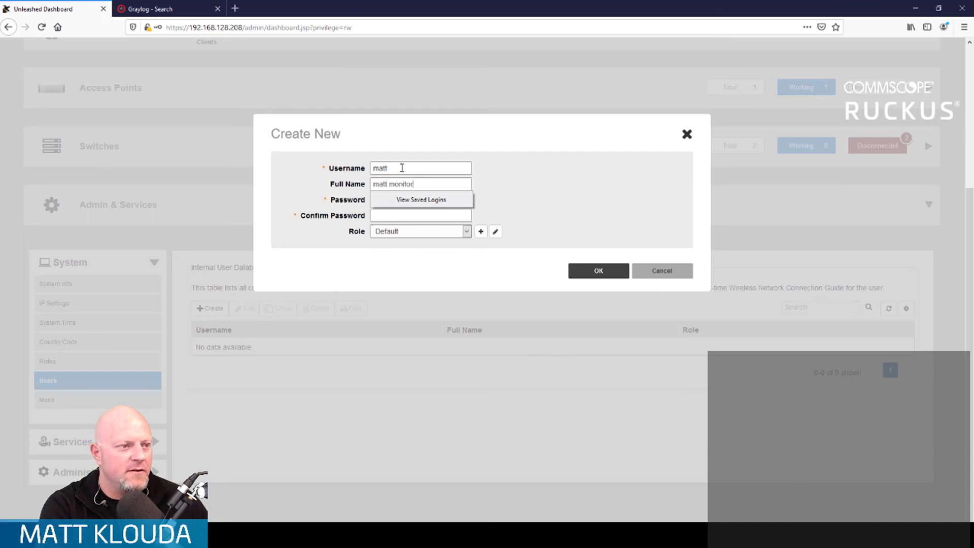
Step: Enter and confirm the new user's password, assign the ReadOnly role, and save the account
key(Tab)
text(********)
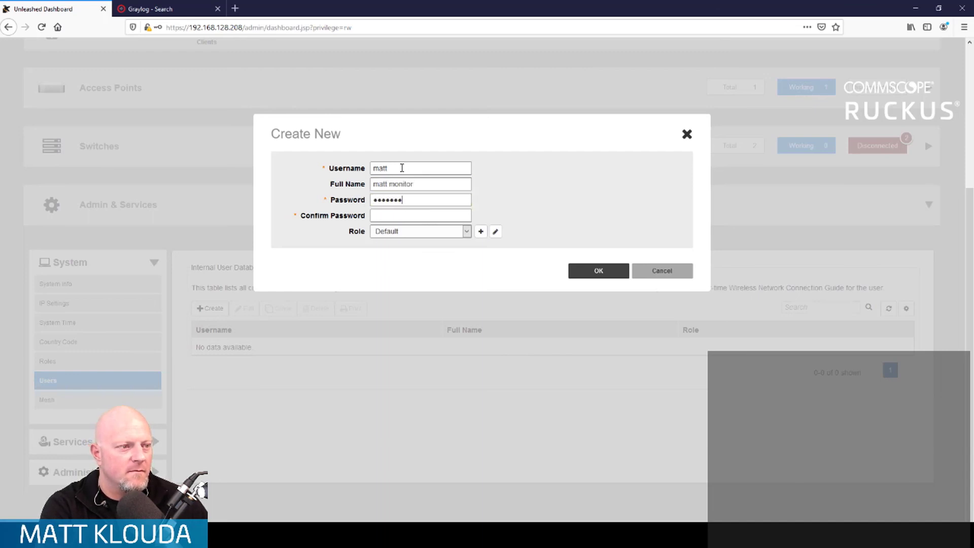
key(Tab)
text(********)
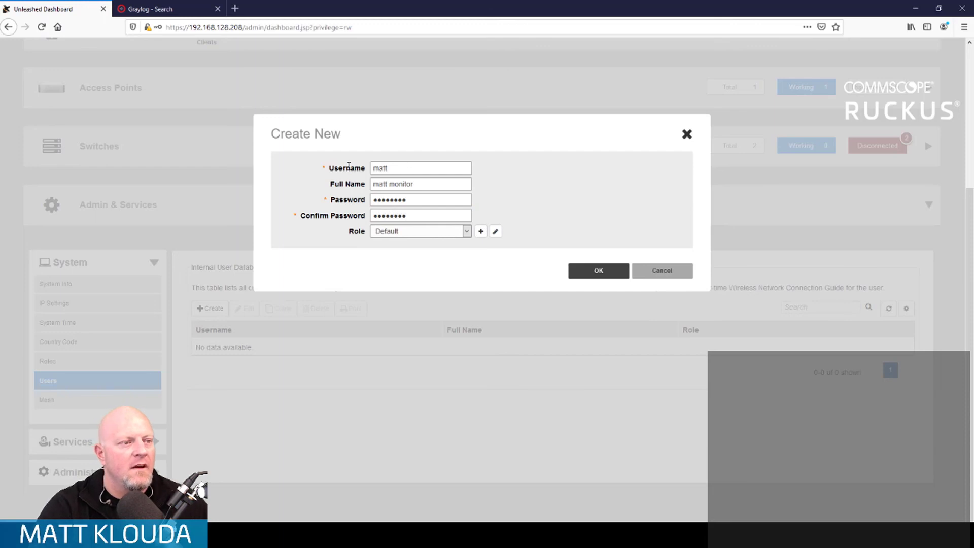
click(467, 231)
click(401, 257)
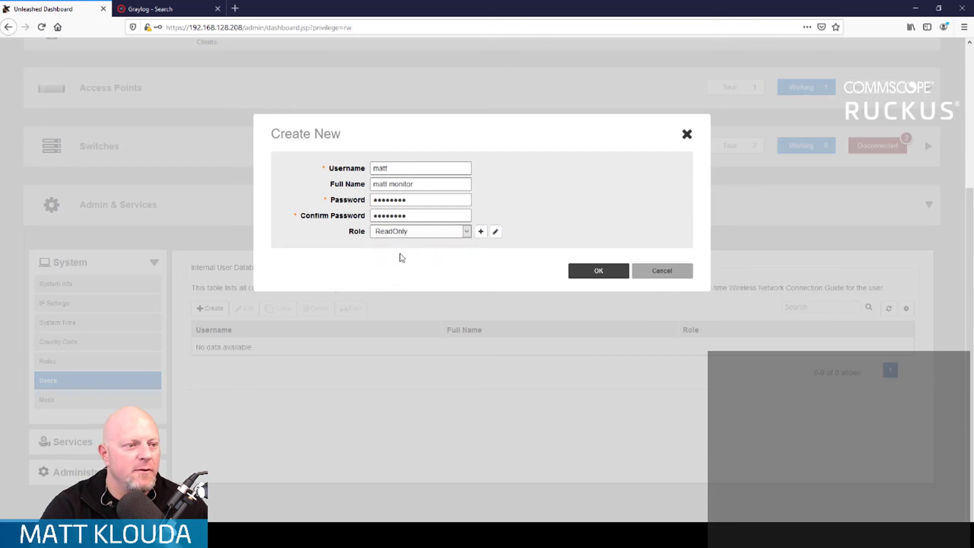
click(607, 272)
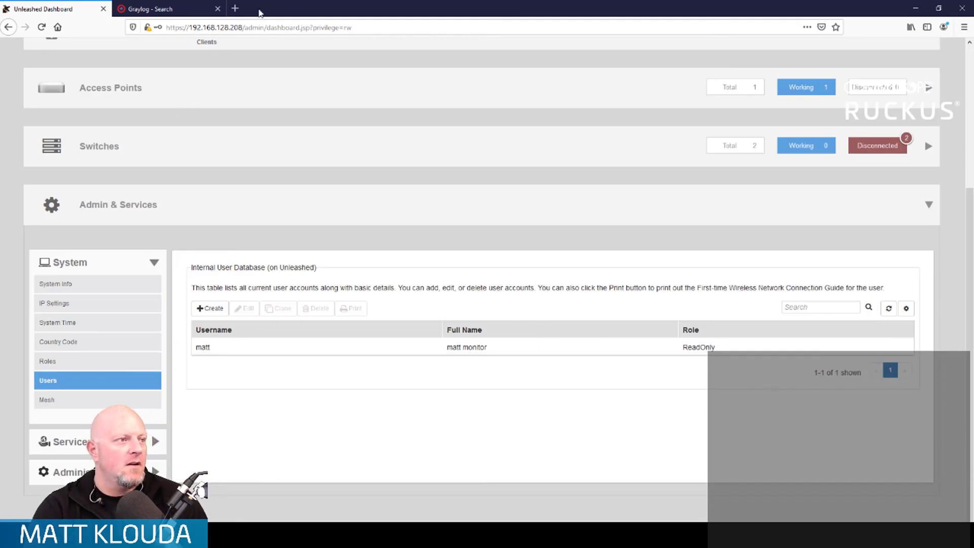
Step: Open 192.168.128.208 in a new browser tab and log out of the current Unleashed session
click(235, 8)
text(192.168)
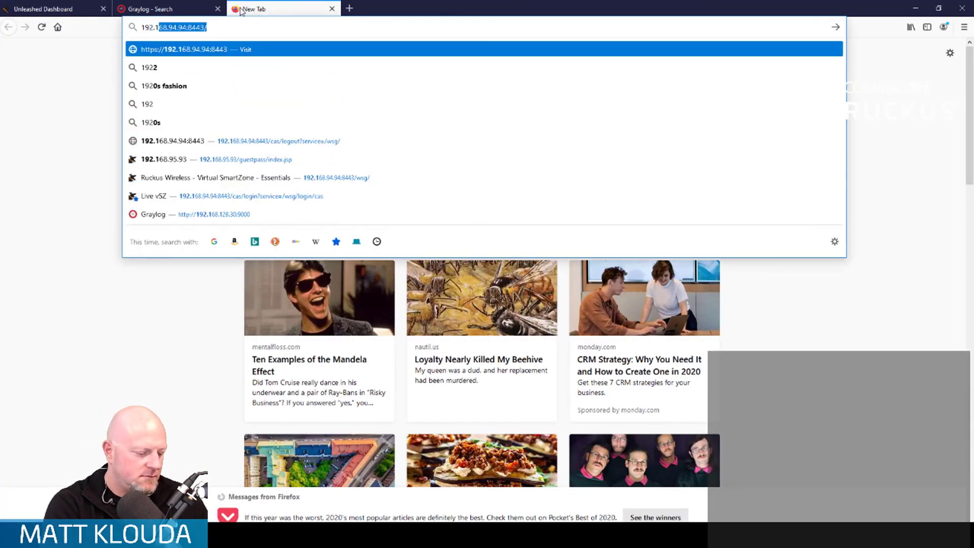
text(.128.208)
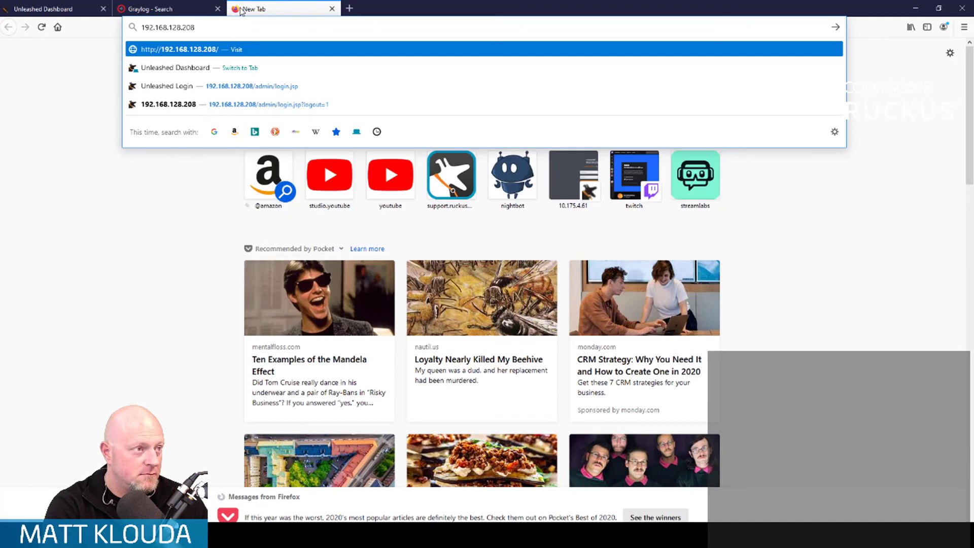
key(Return)
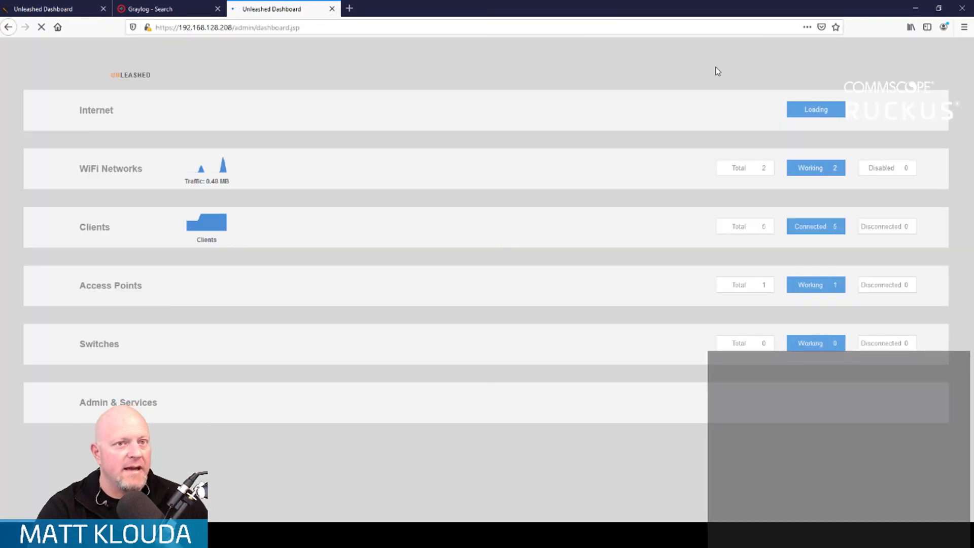
click(933, 76)
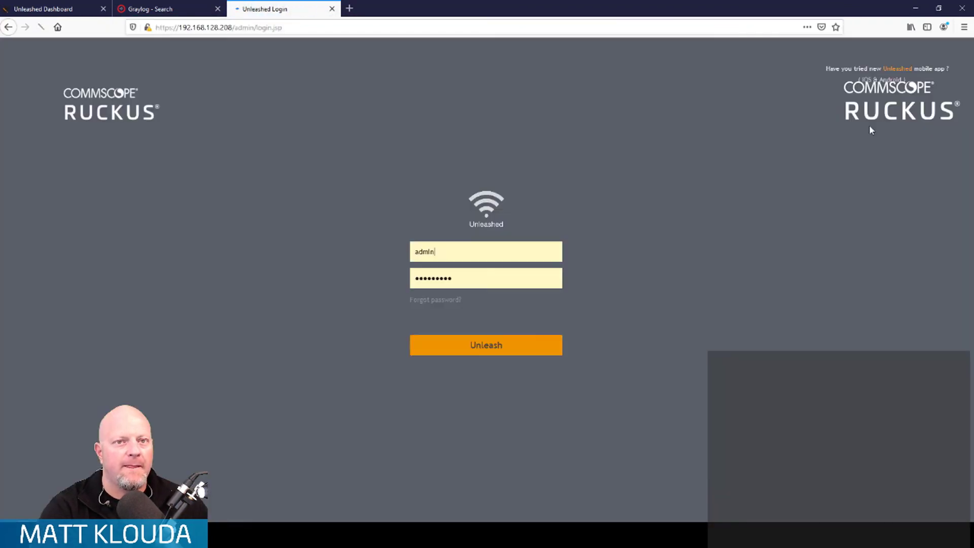
Step: Log in to Unleashed with the monitoring user's username and password, and decline saving the login in the browser
double_click(523, 251)
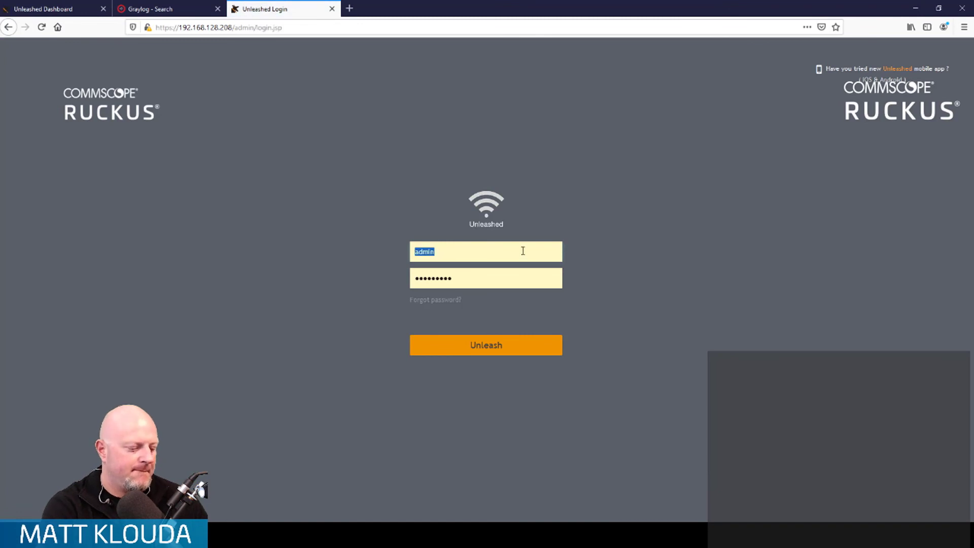
text(matt)
key(Tab)
text(********)
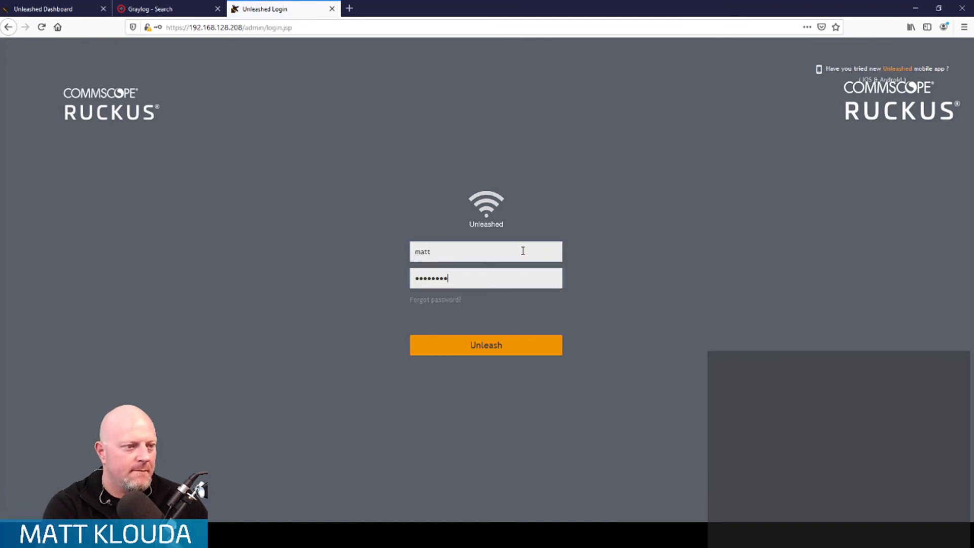
key(Return)
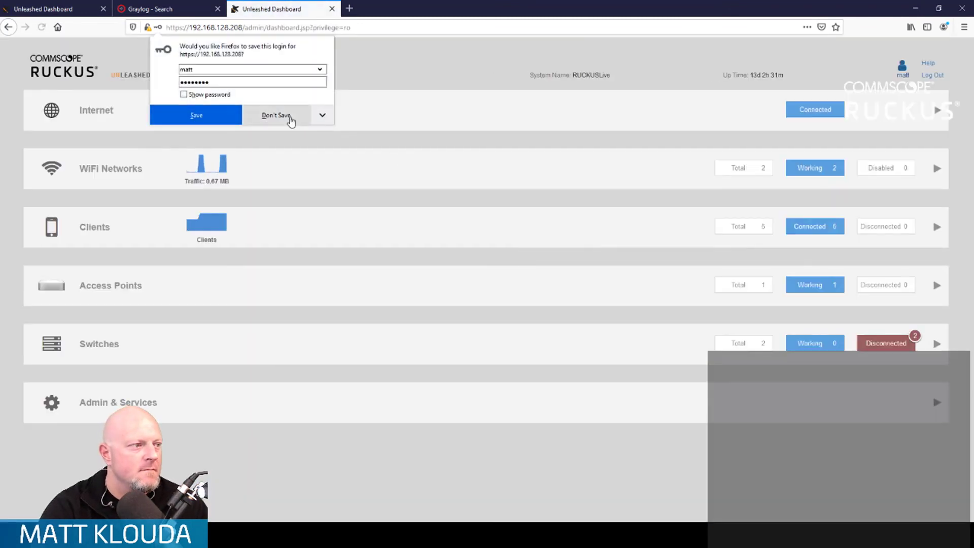
click(288, 121)
Step: Try to apply the Log Settings under System Info in Admin & Services as the monitoring user
click(218, 409)
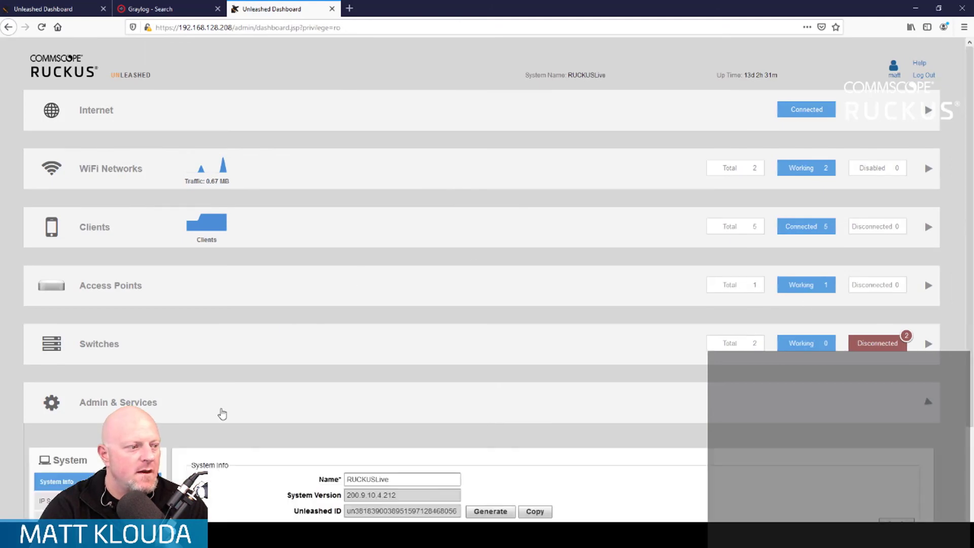
scroll(230, 411, down, 8)
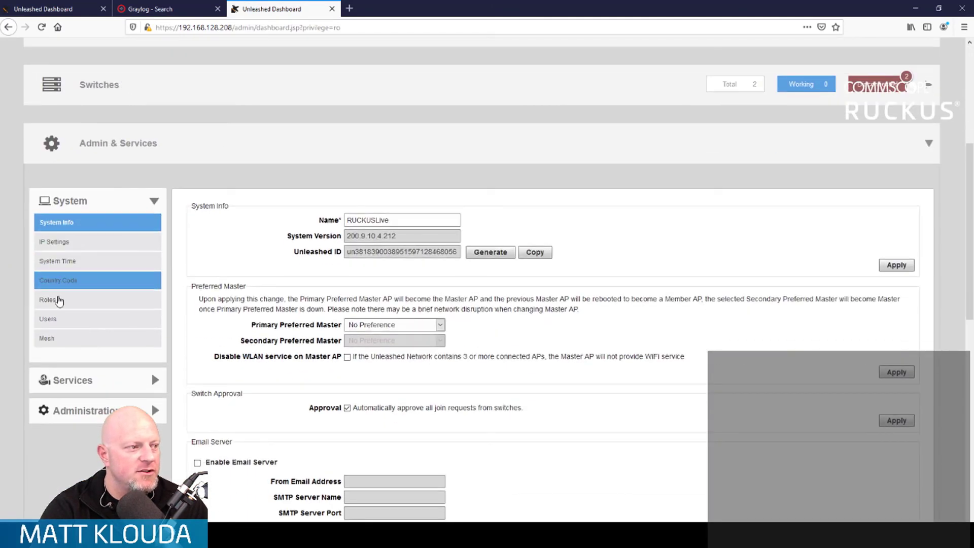
scroll(100, 245, down, 10)
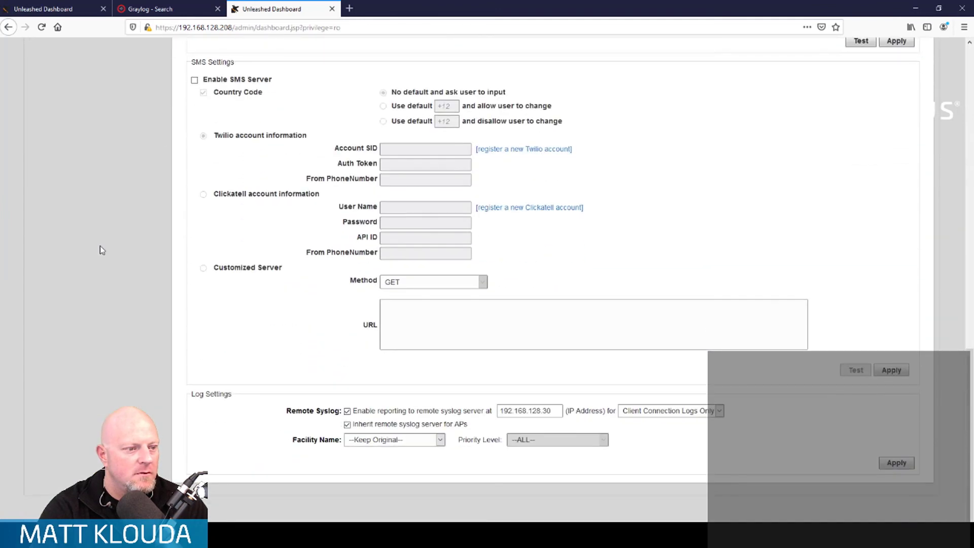
click(891, 464)
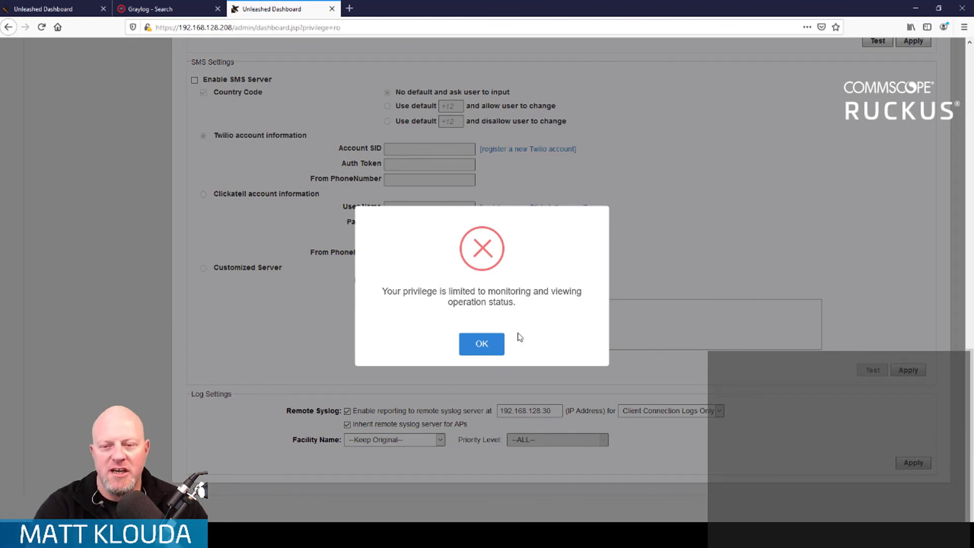
click(482, 345)
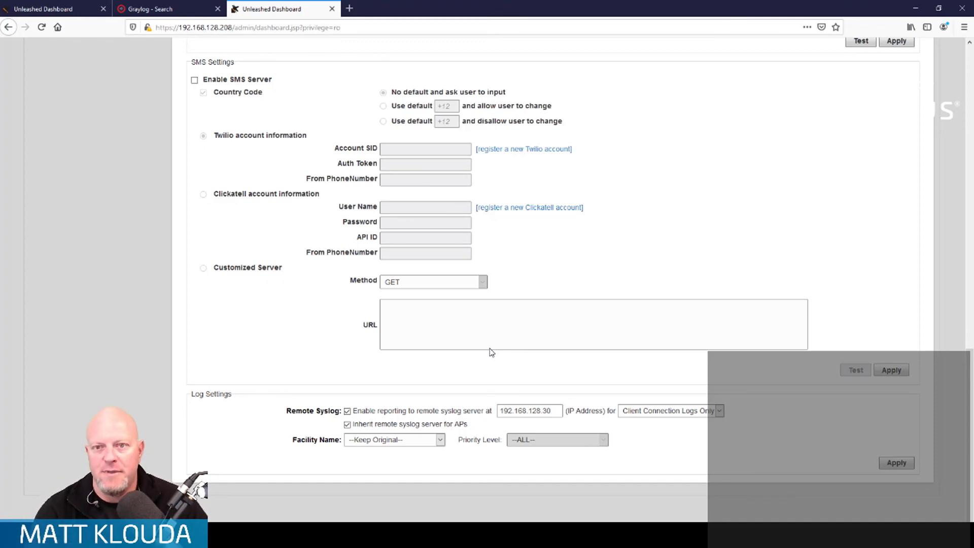
Step: View the Bonjour Gateway service settings as the monitoring user, and collapse the Admin & Services section
scroll(306, 307, up, 5)
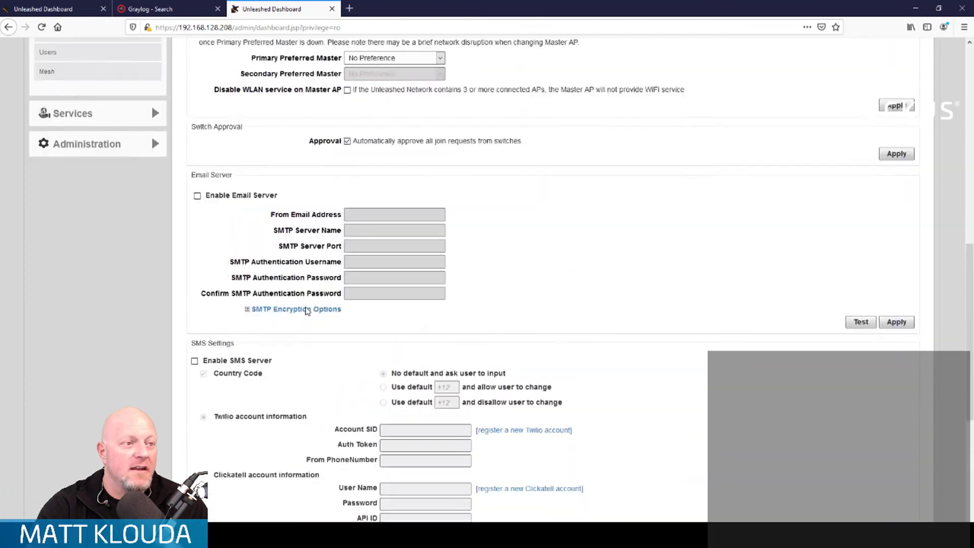
scroll(306, 310, up, 12)
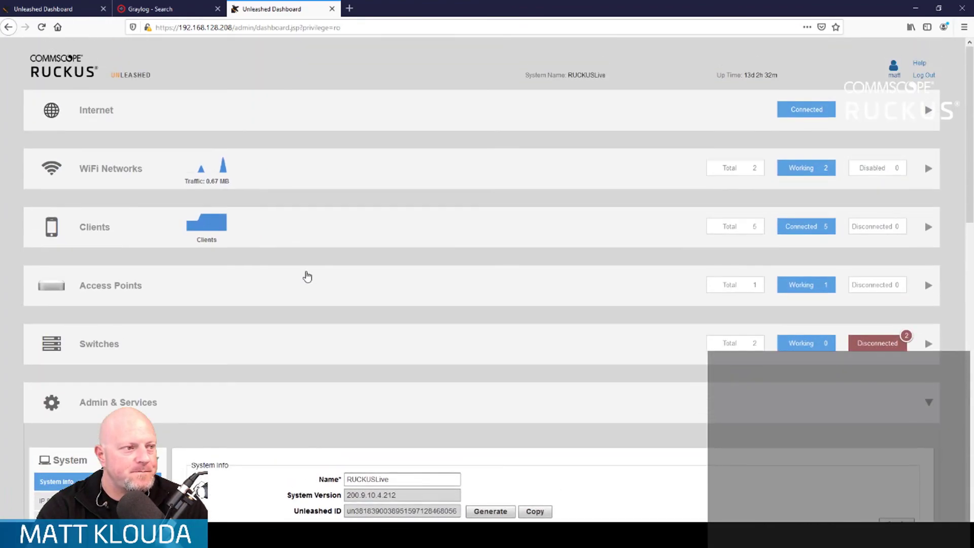
scroll(474, 170, down, 7)
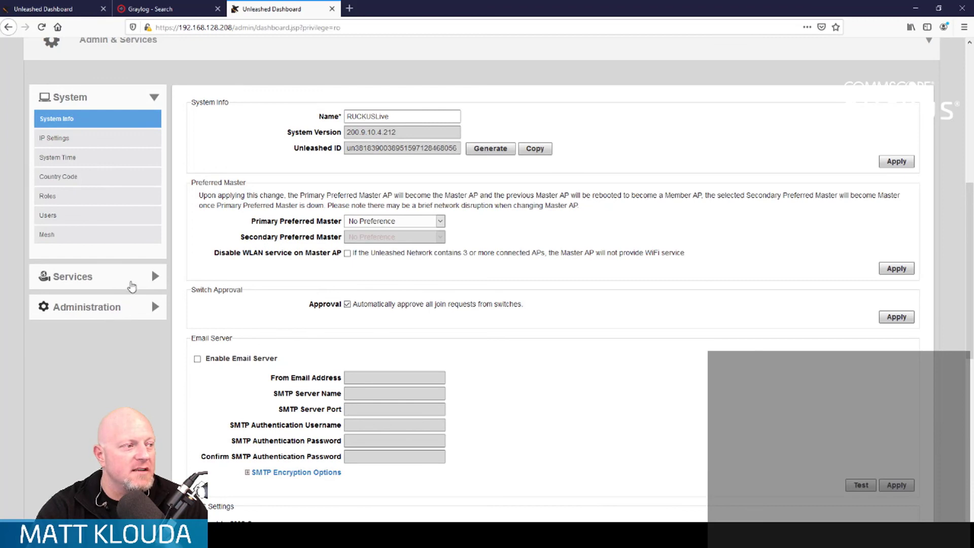
click(132, 287)
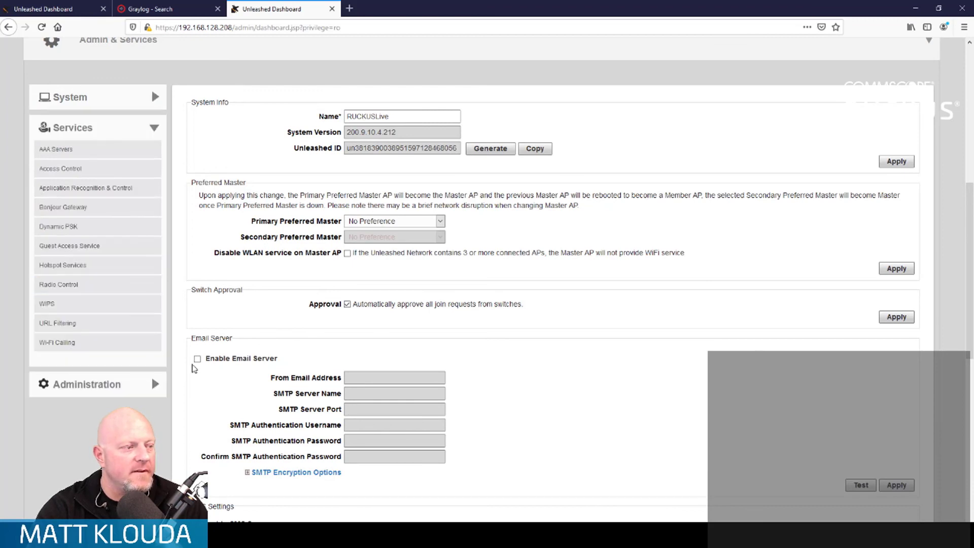
click(89, 213)
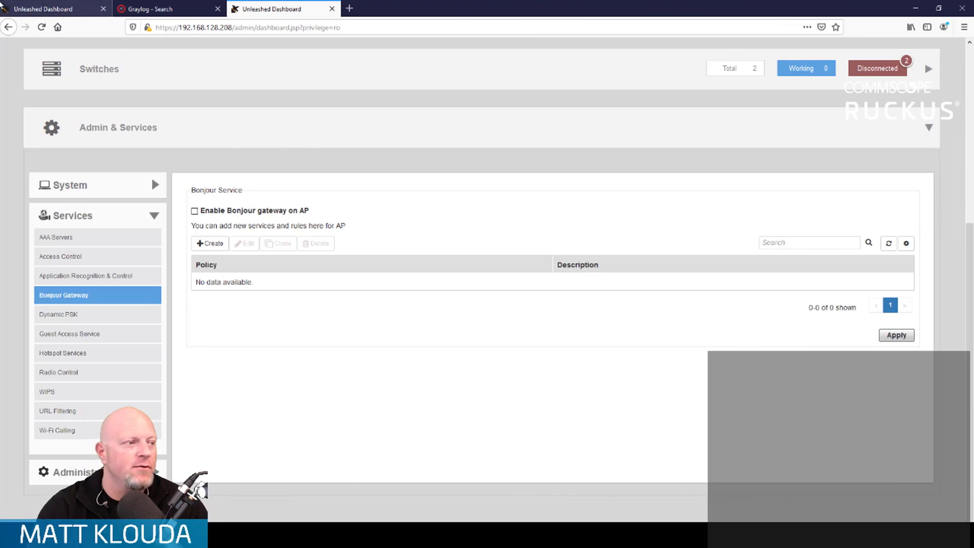
scroll(415, 364, up, 5)
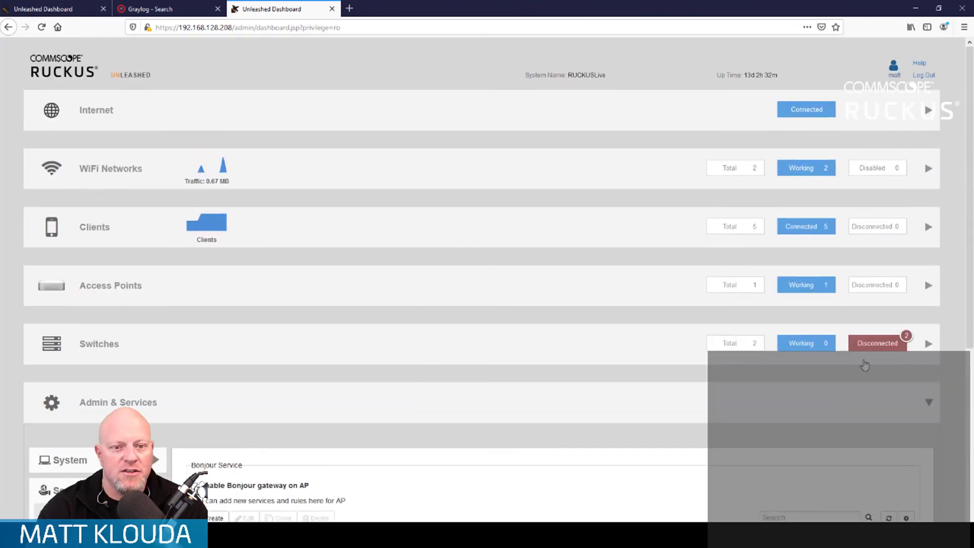
click(929, 403)
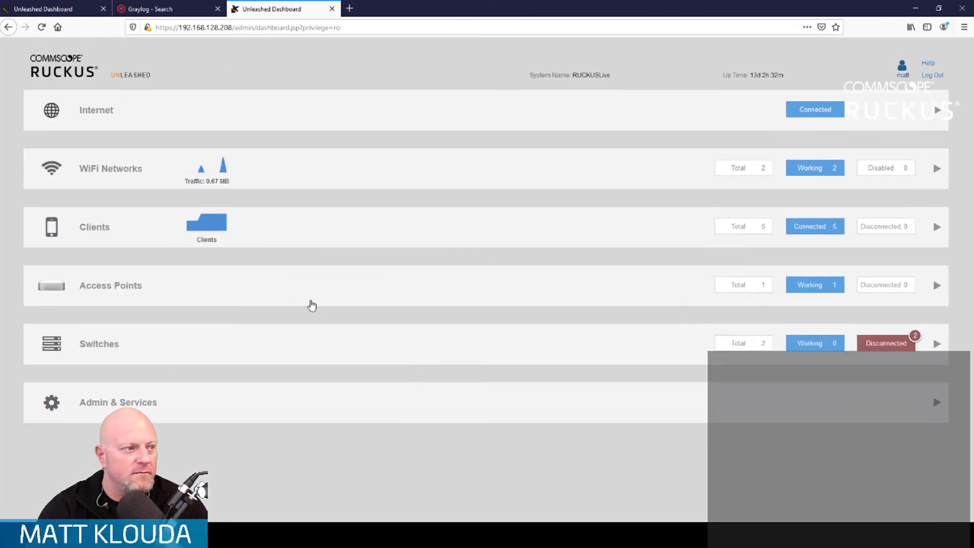